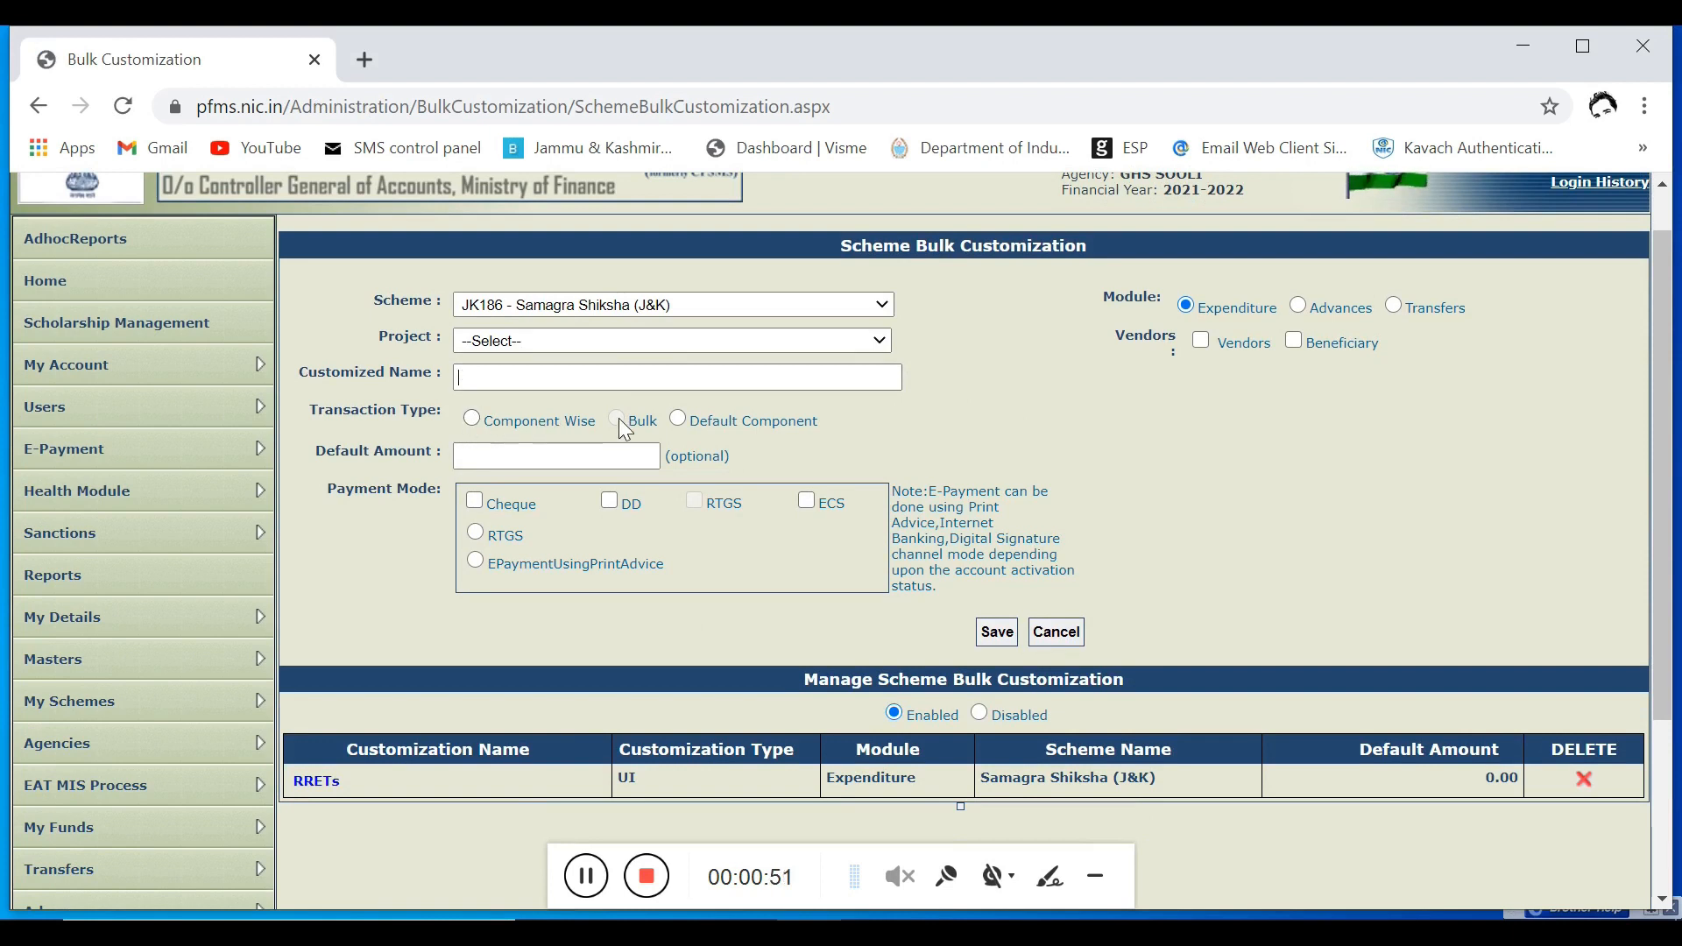
Step: Set the transaction type to Component Wise and search the scheme component list for "teacher sa"
click(470, 419)
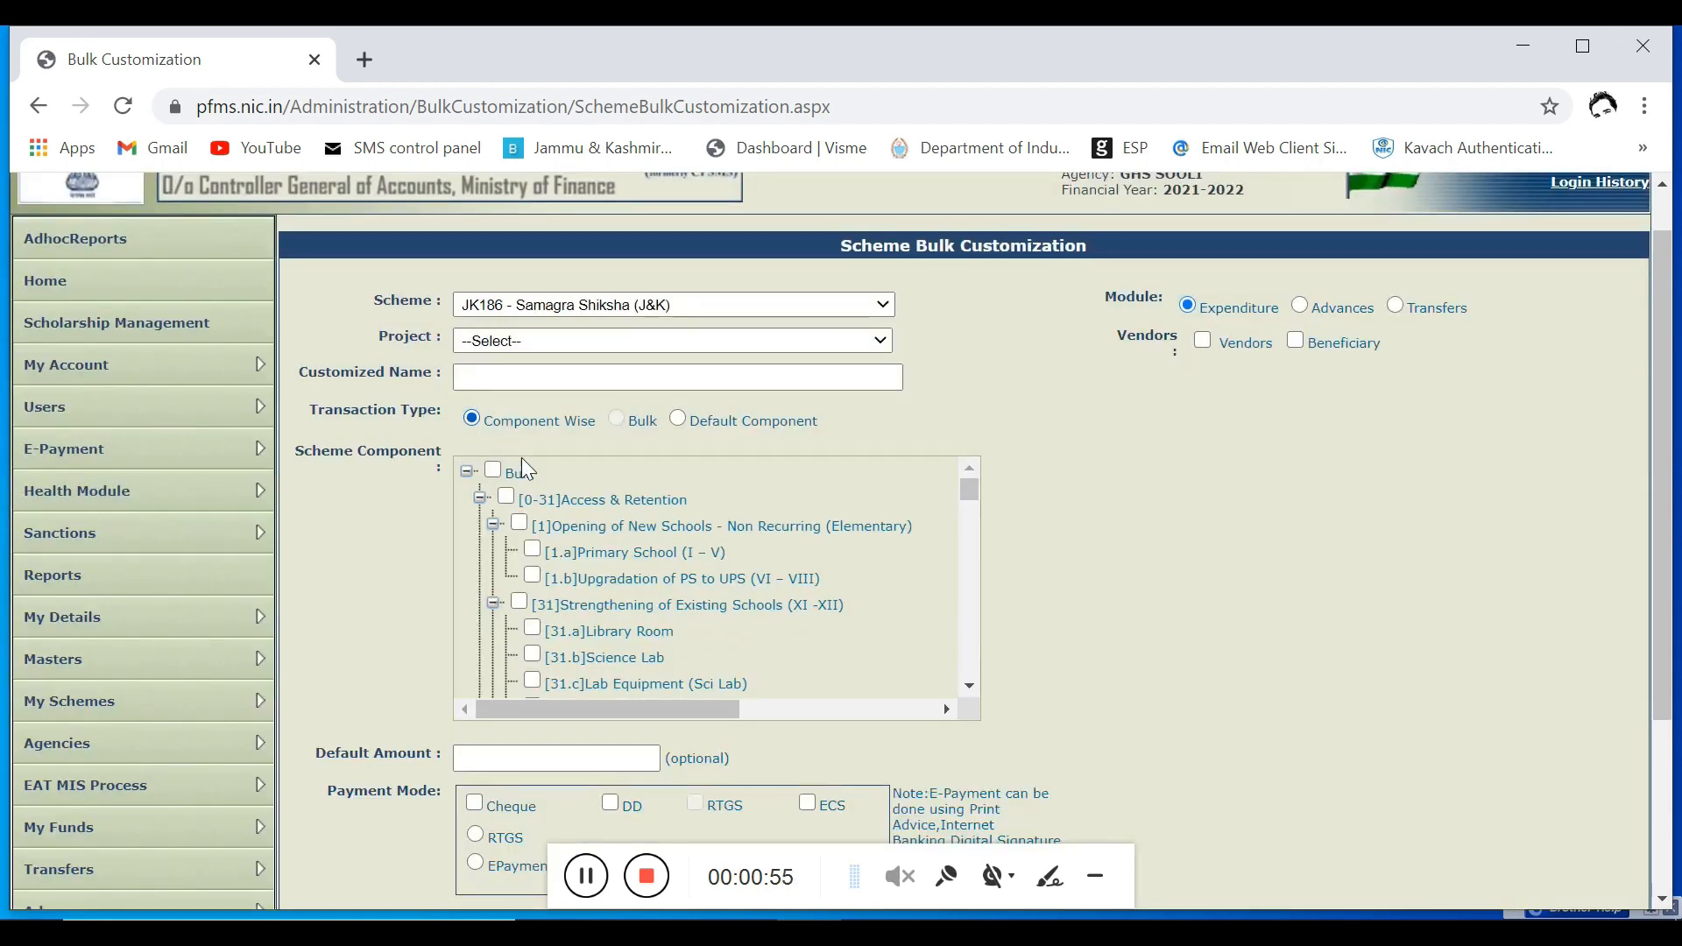
drag(969, 486, 969, 515)
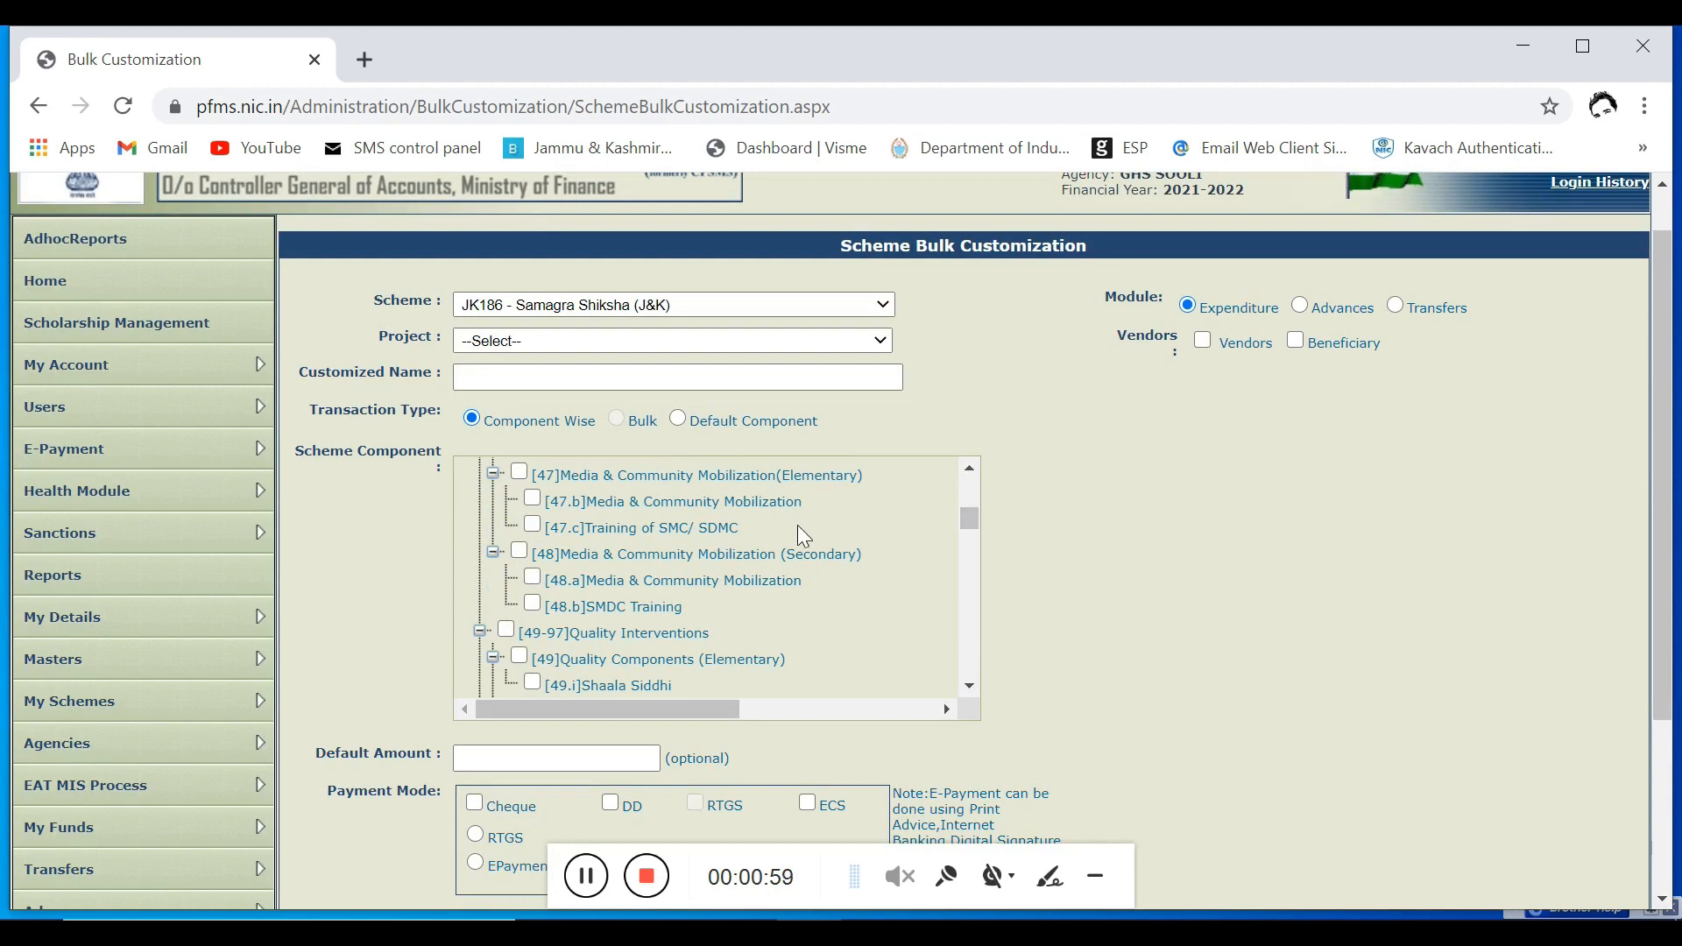
key(ctrl+f)
text(teacher)
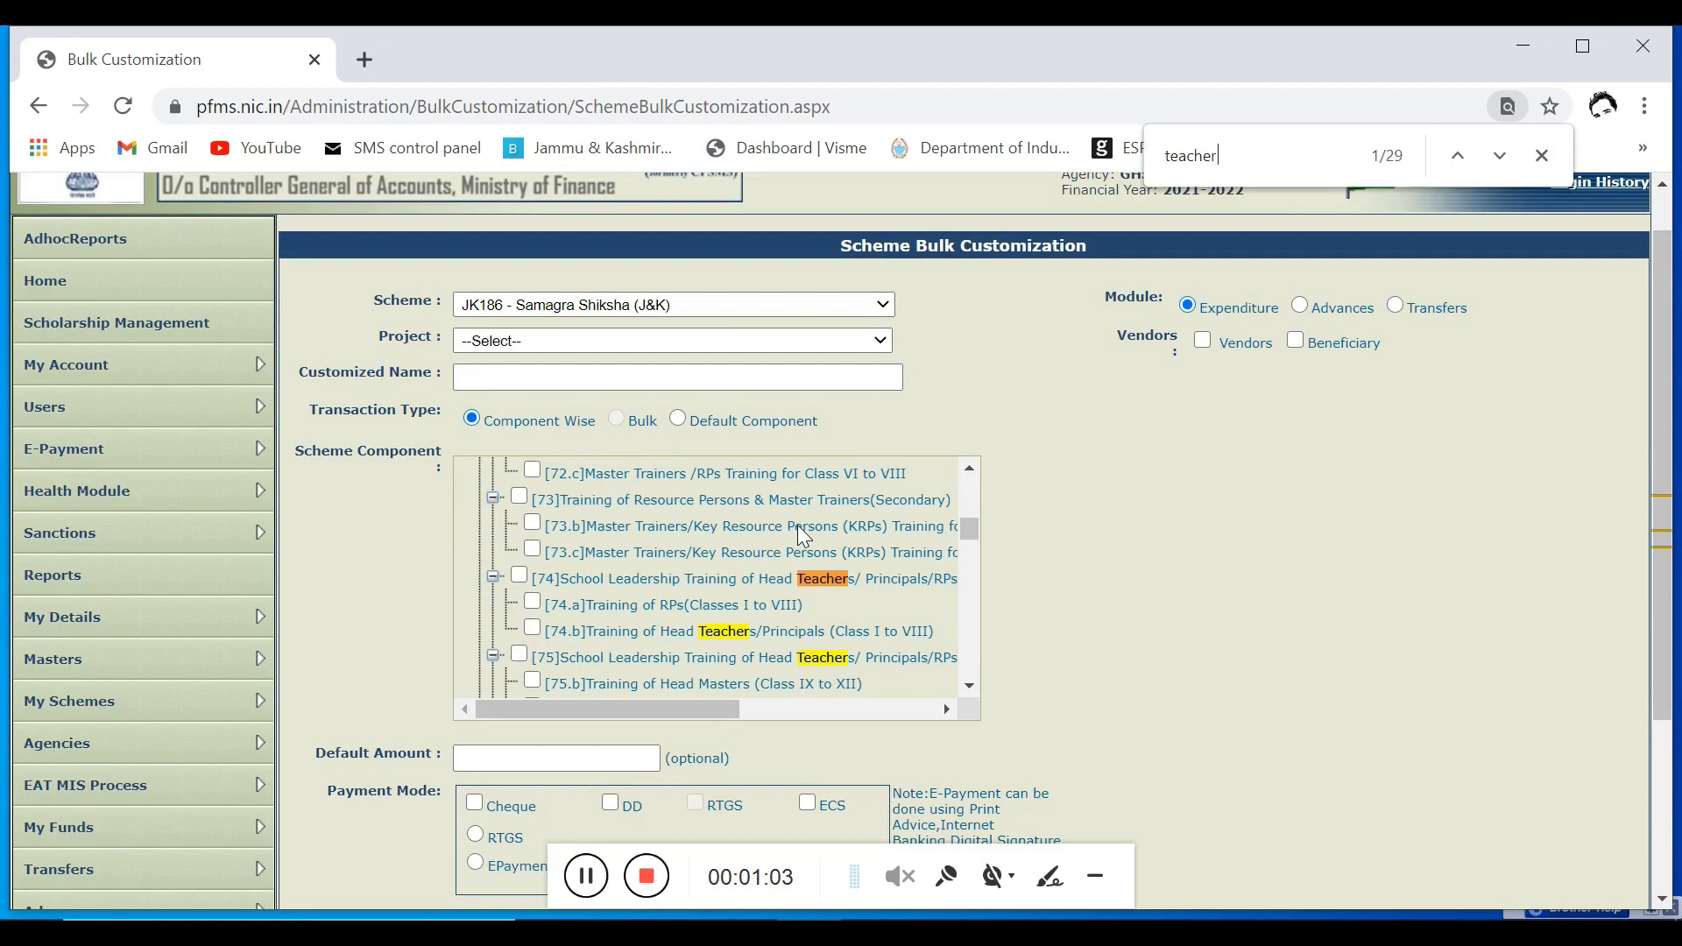
text(s sa)
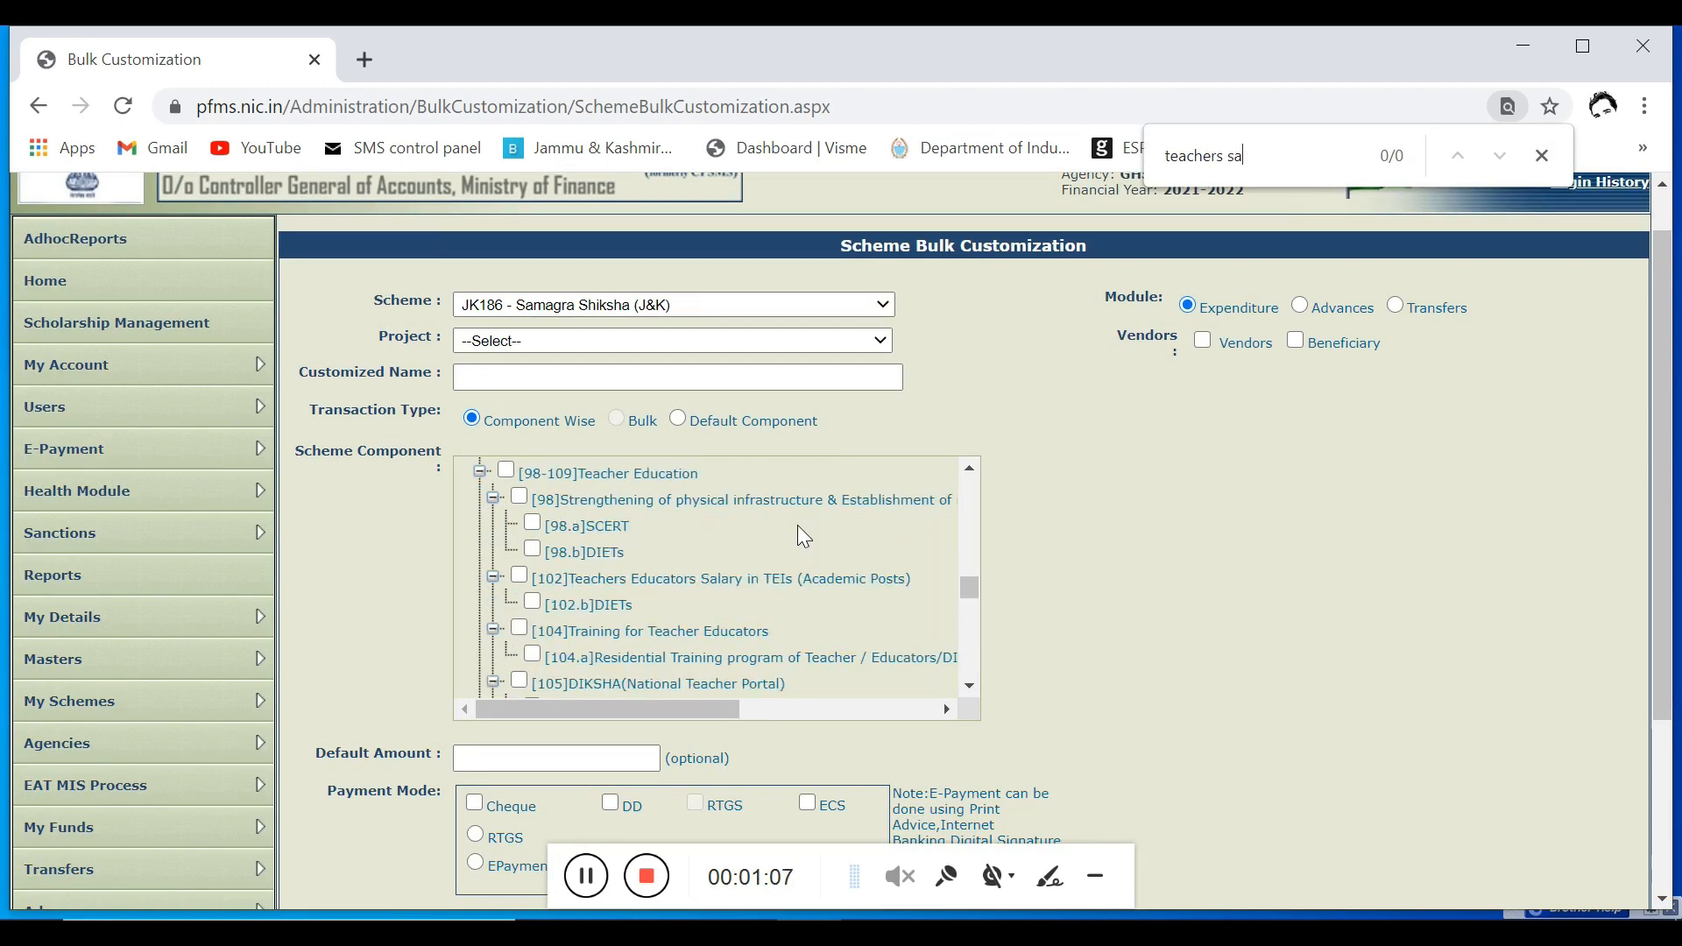
key(BackSpace)
key(BackSpace)
key(BackSpace)
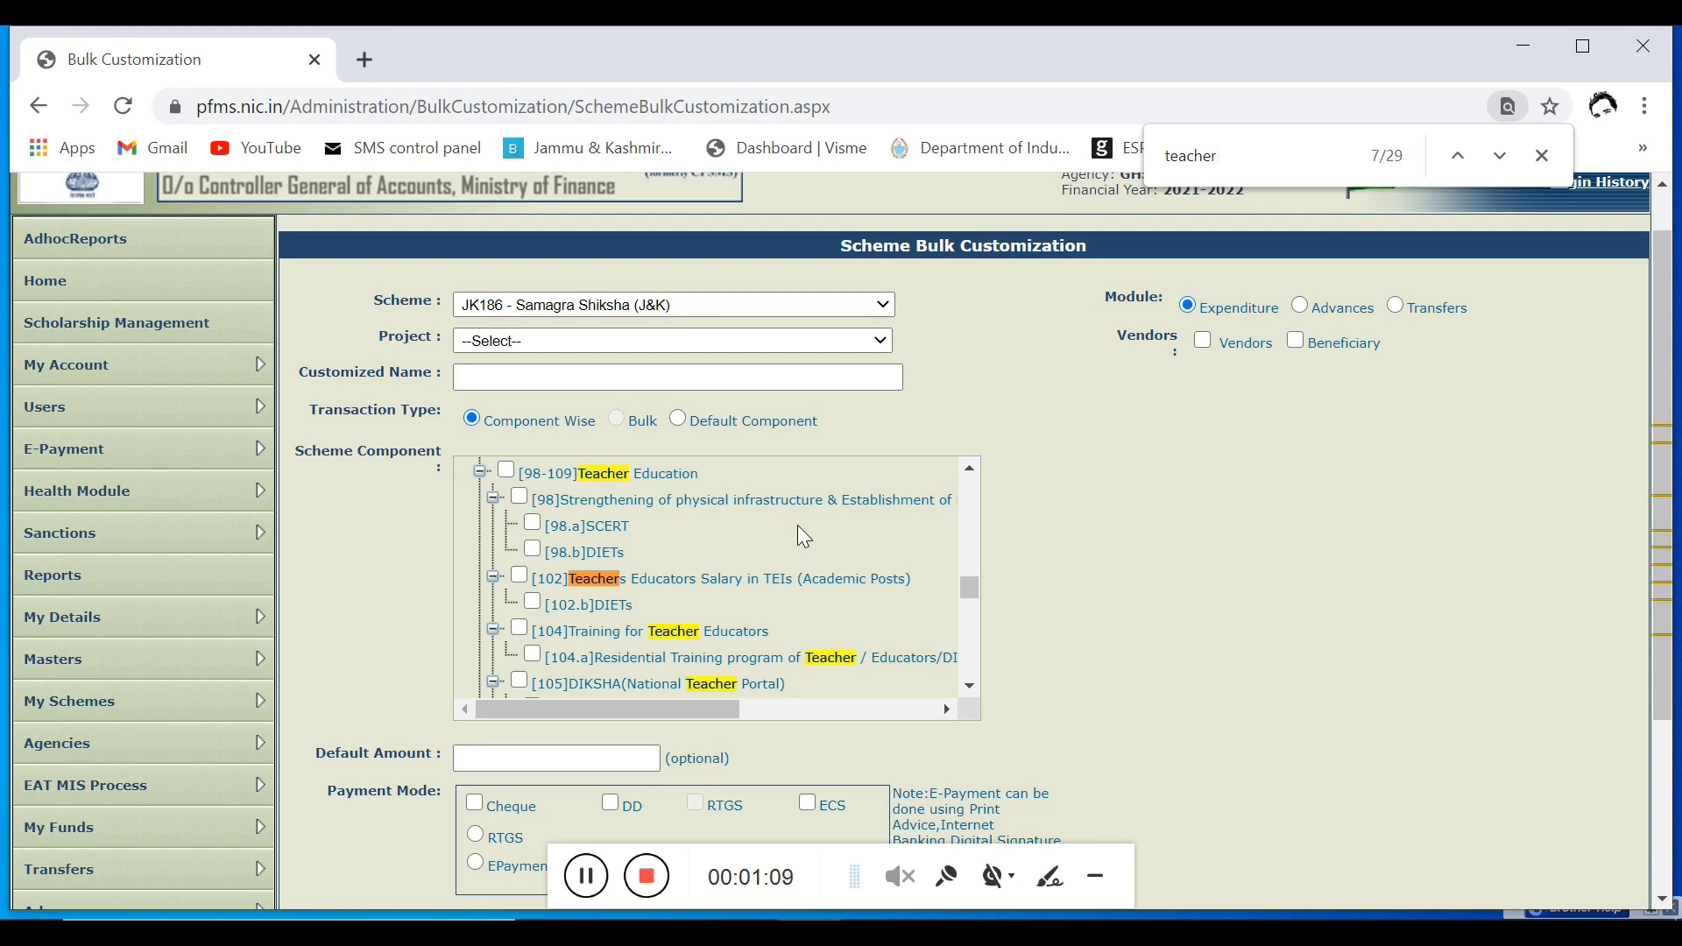
text(sa)
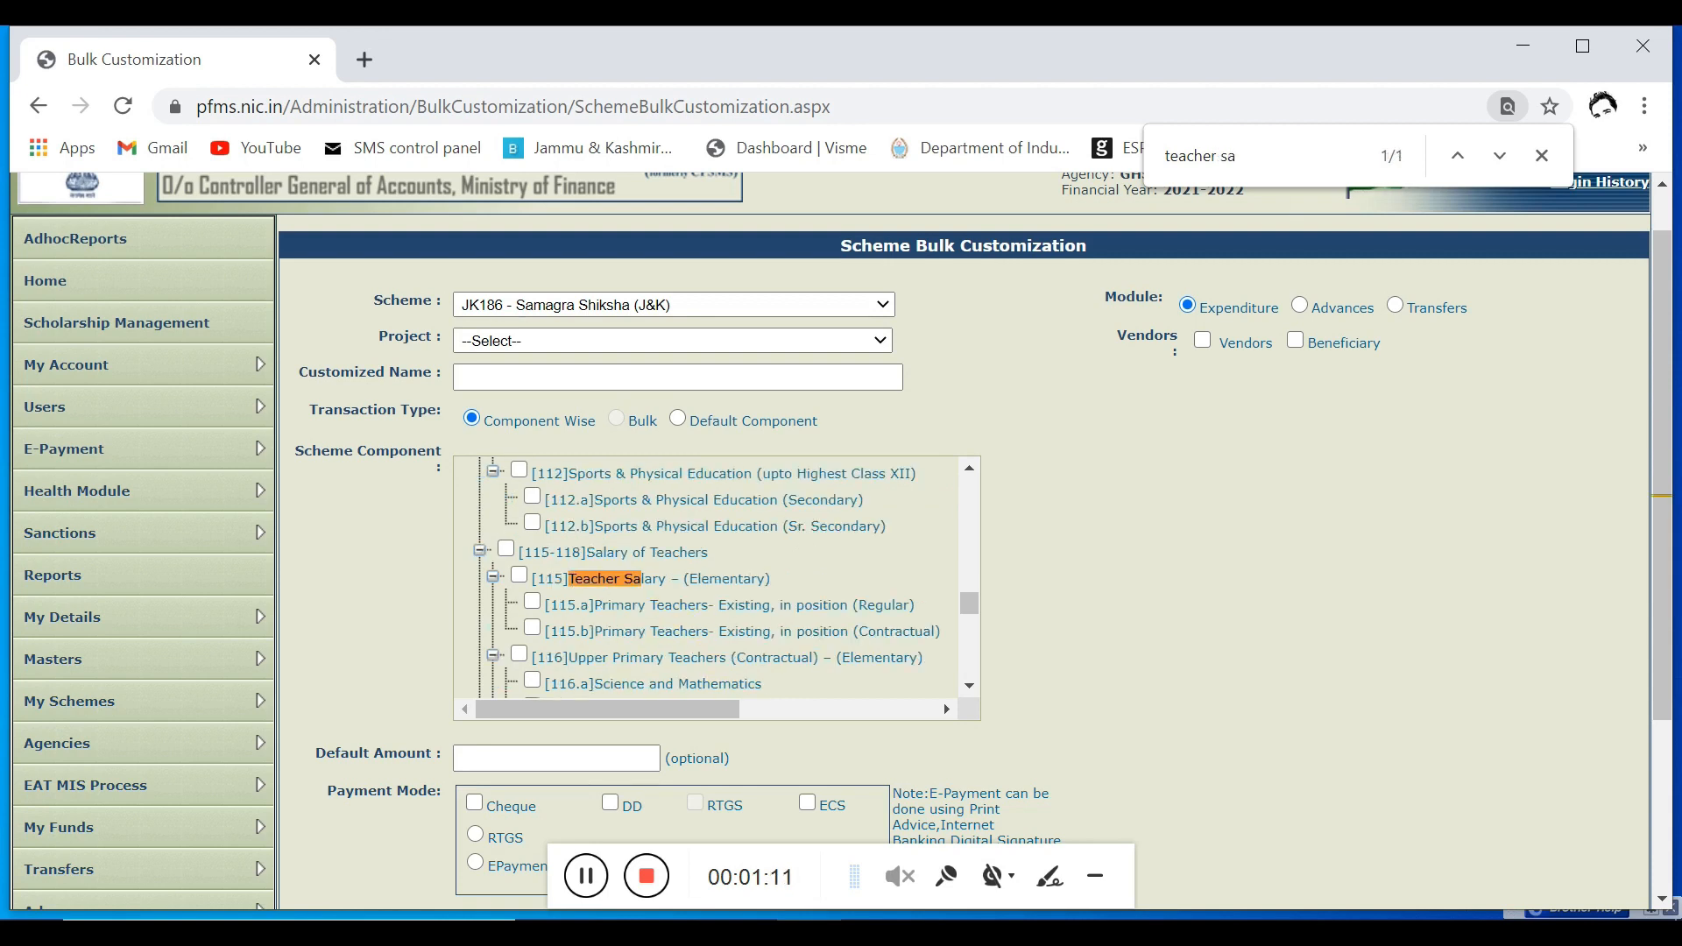
Step: Select the scheme component [117]Upper Primary Teachers (Regular) – (Elementary) with all its sub-components
scroll(552, 580, down, 3)
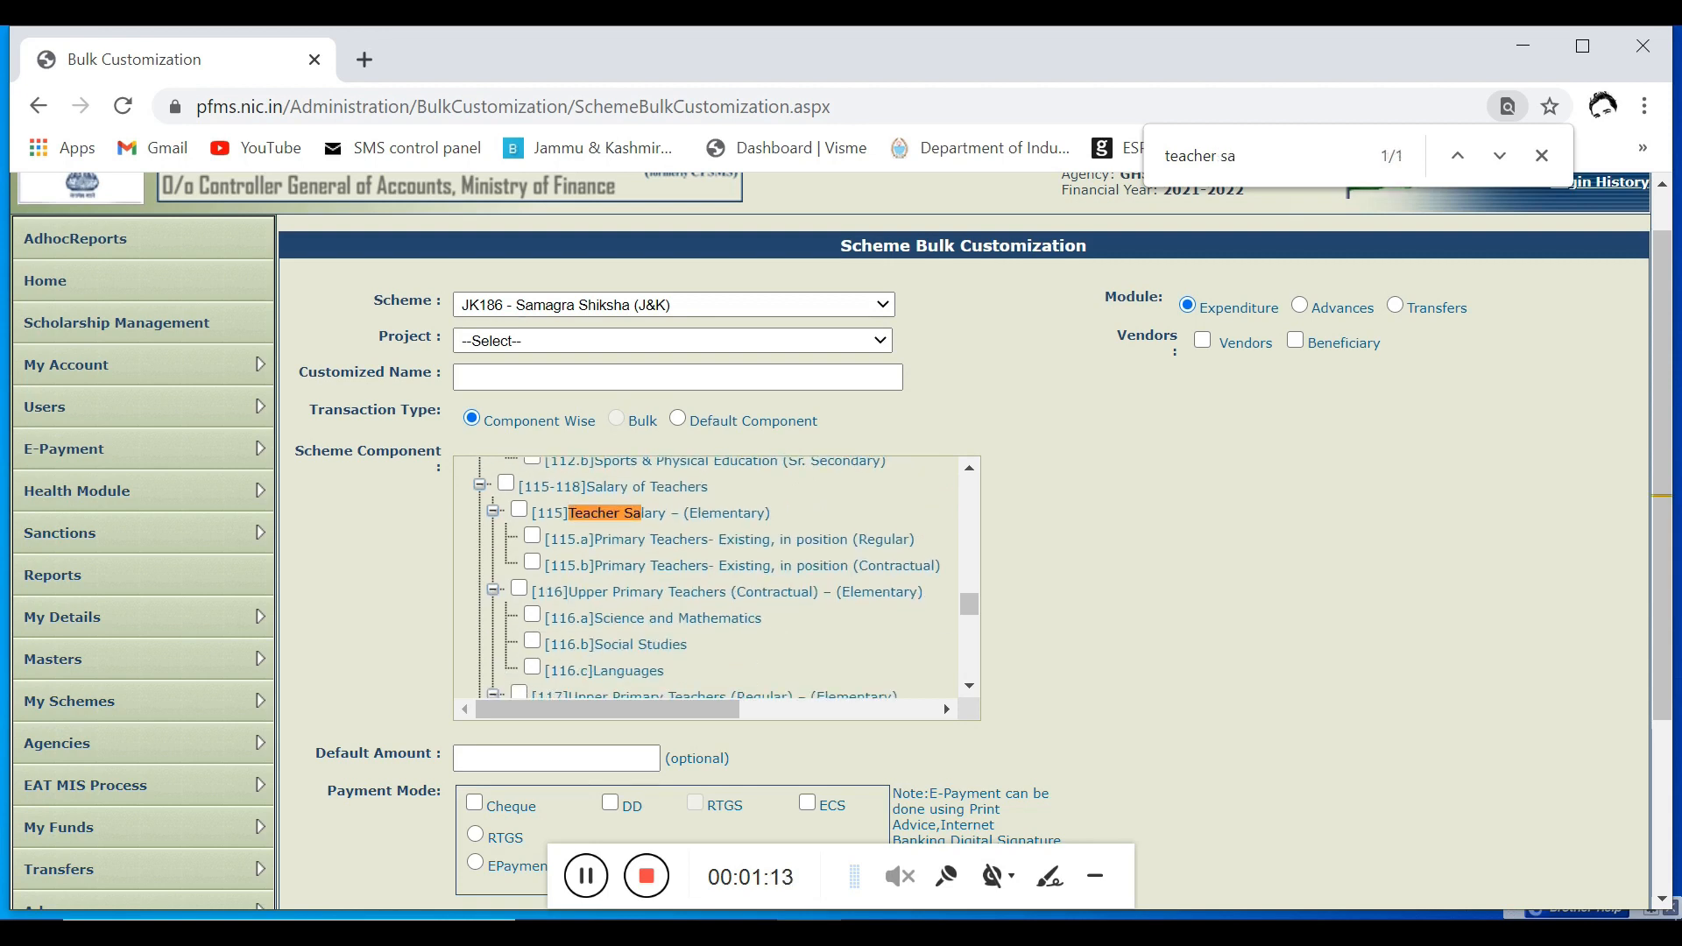
scroll(504, 604, down, 1)
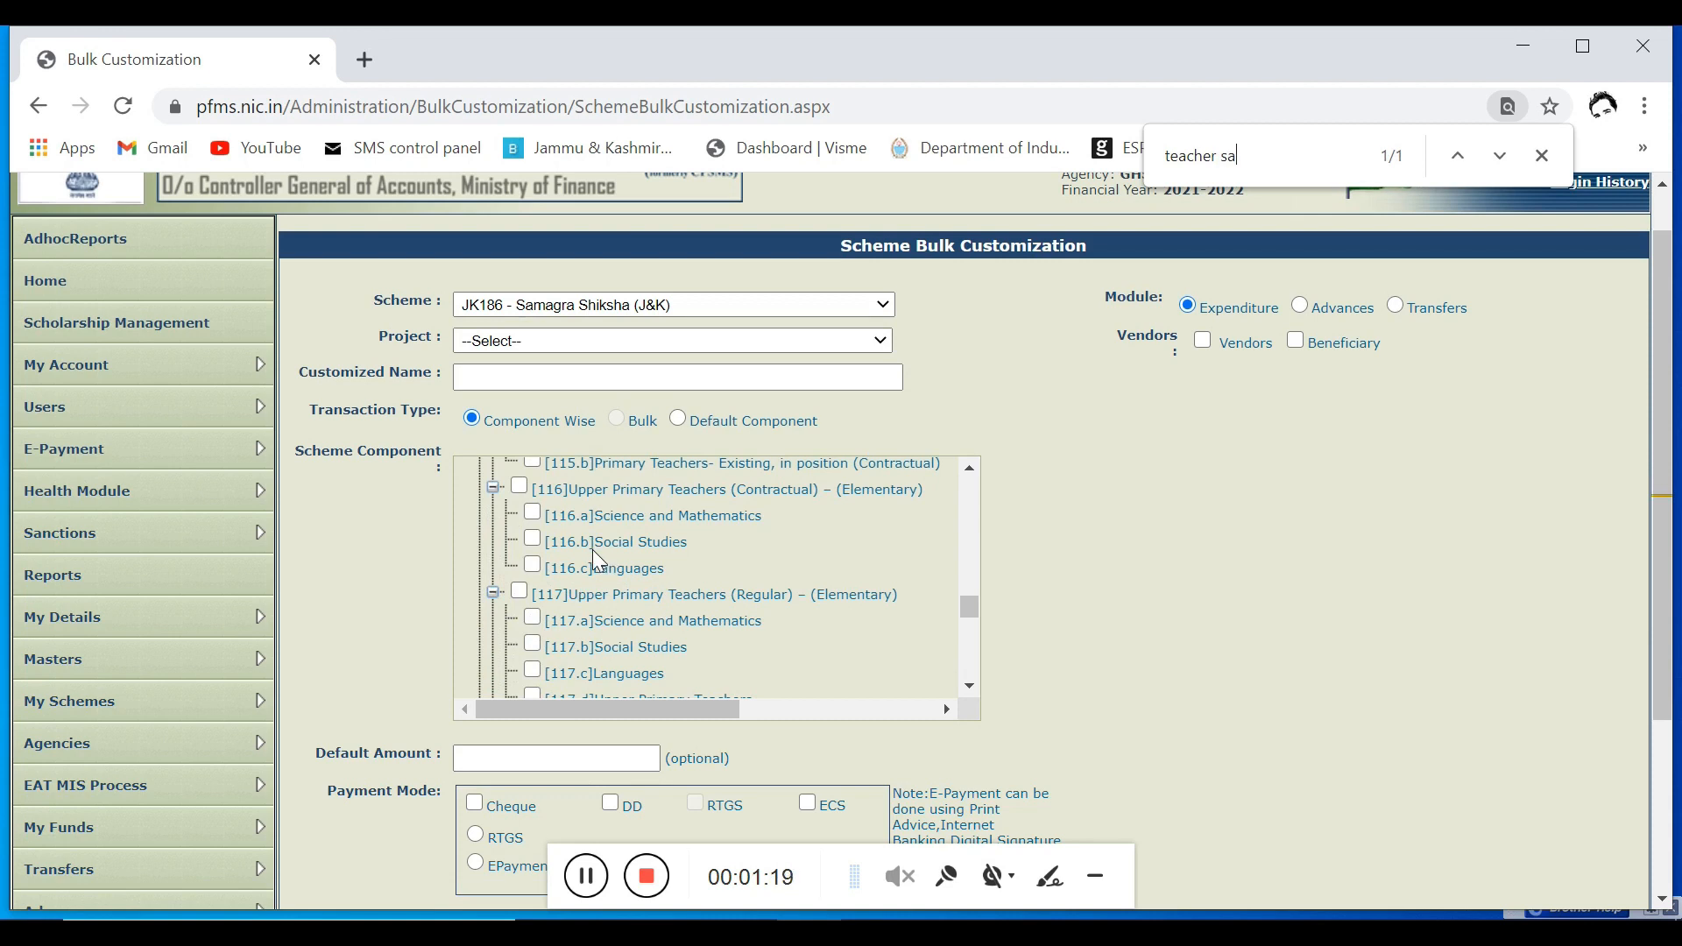
click(523, 597)
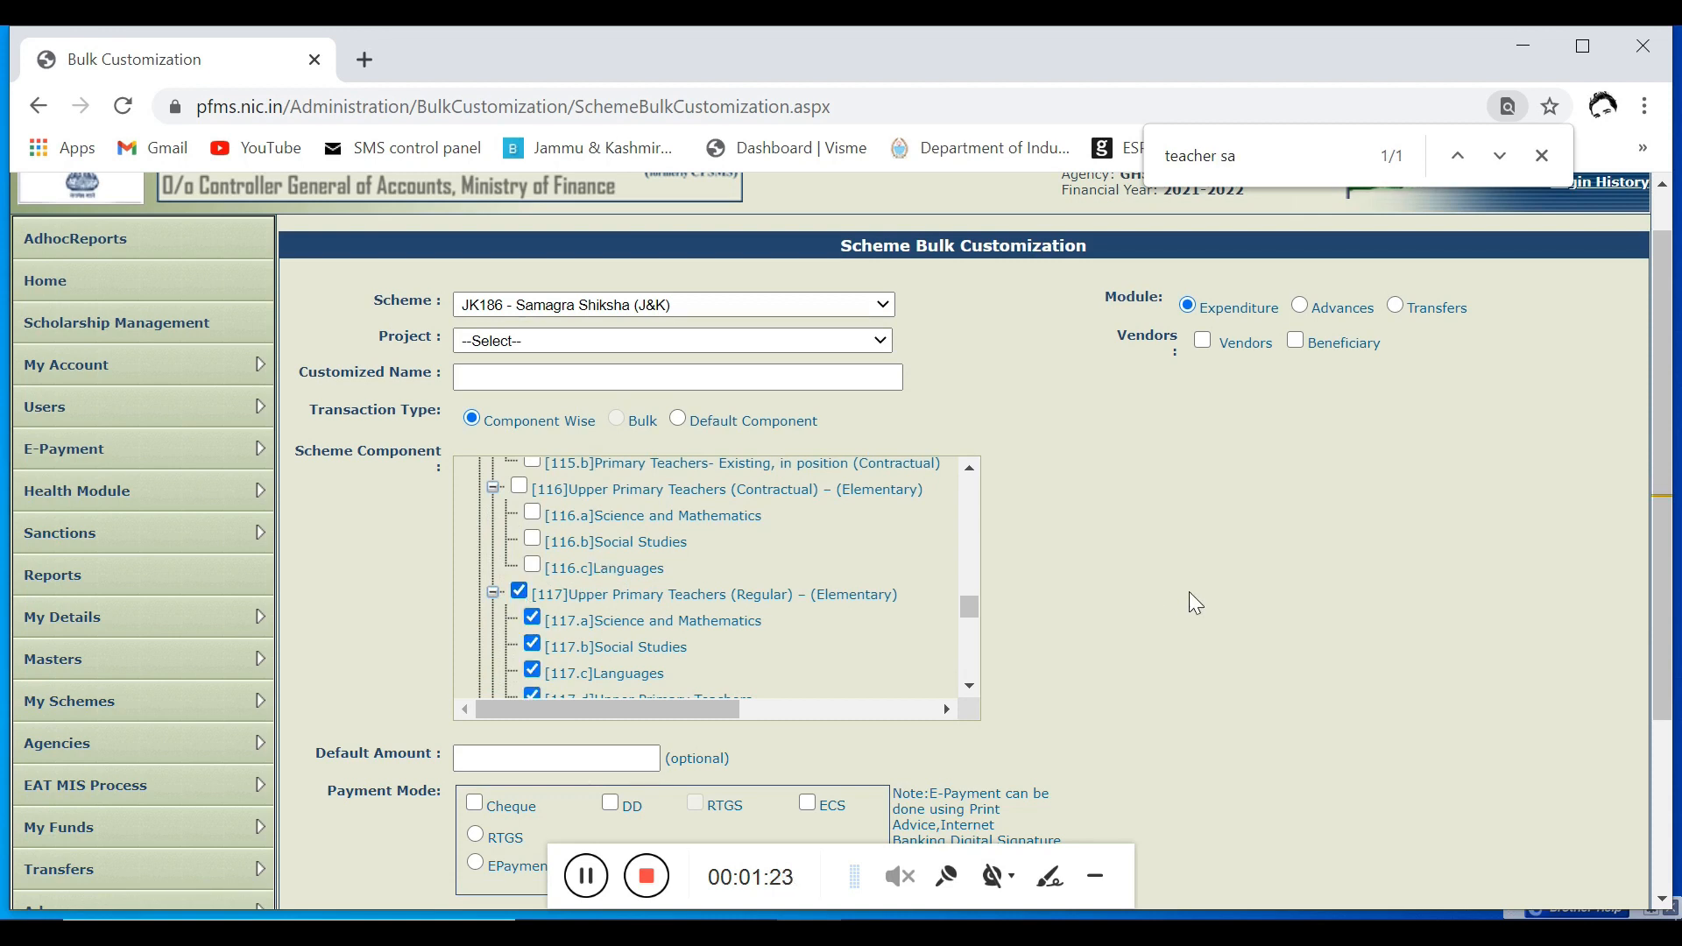
Step: Set the customization's payment mode to EPaymentUsingPrintAdvice, leaving the optional default amount empty
scroll(1194, 601, down, 2)
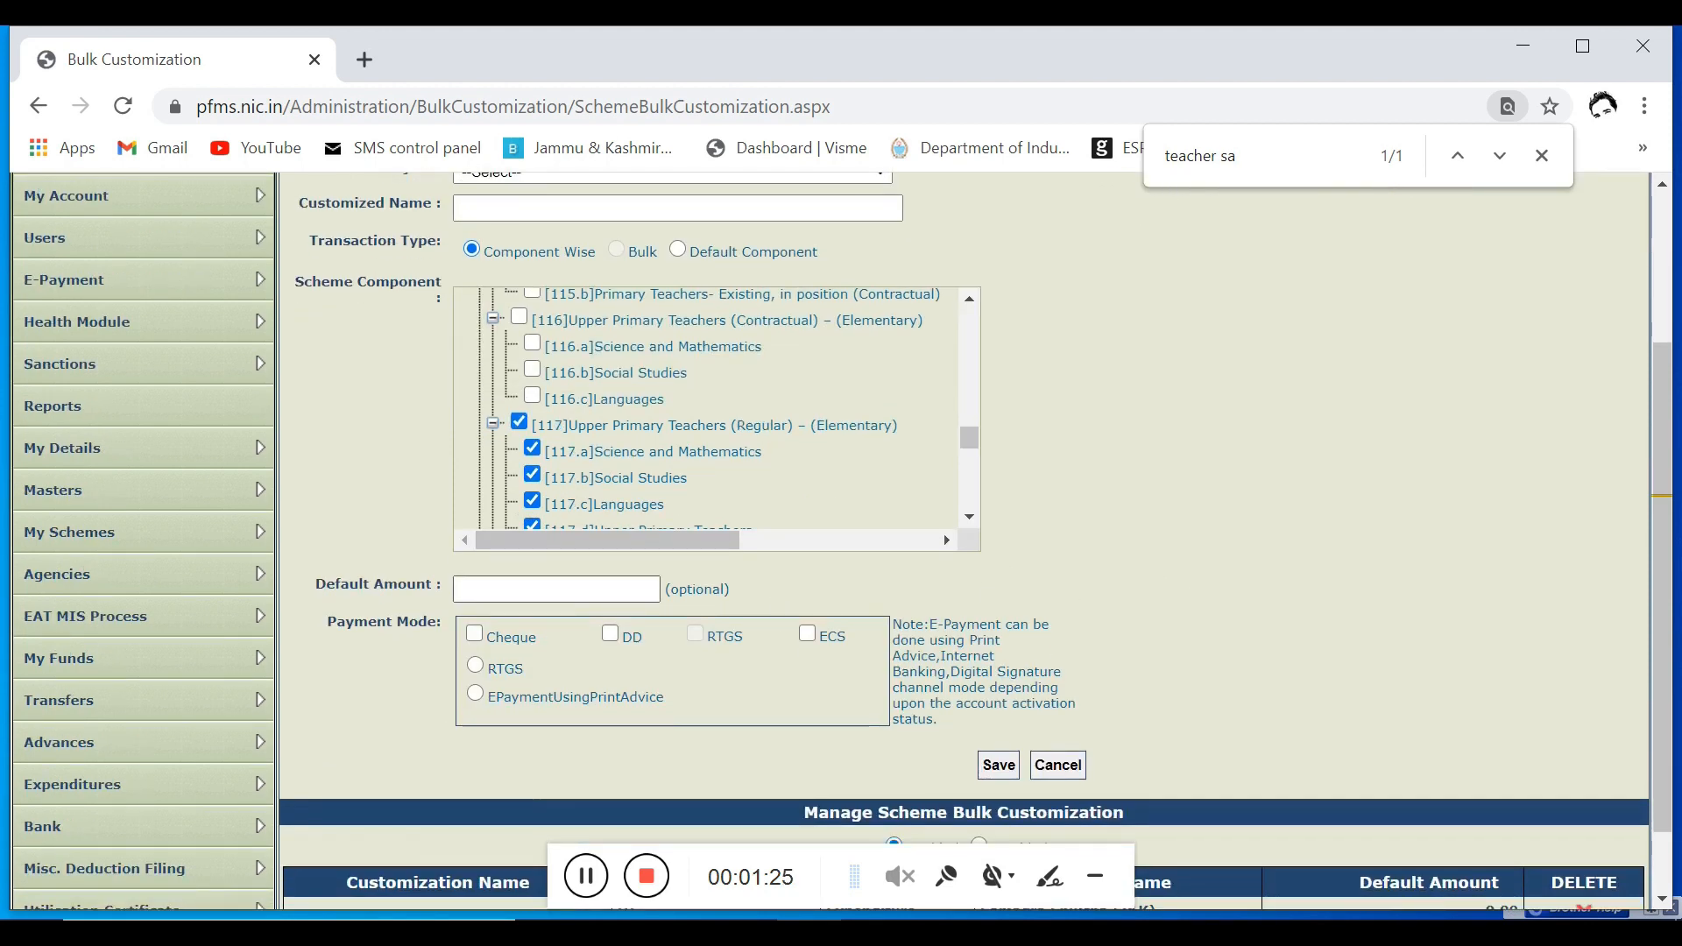
click(454, 594)
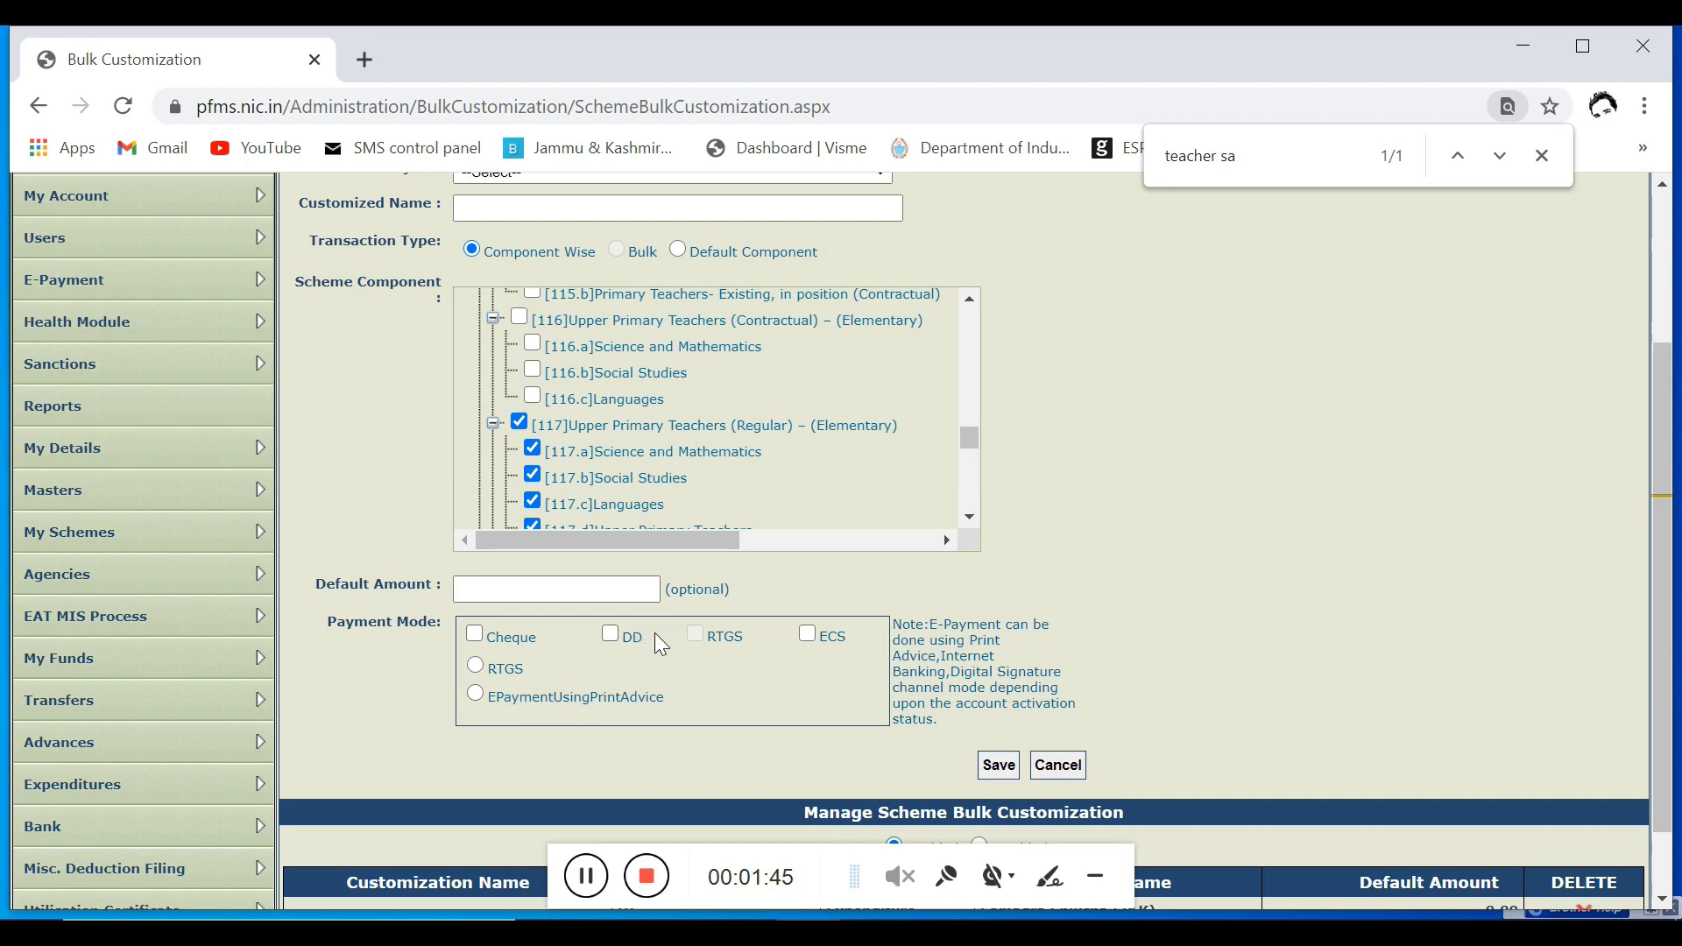
click(476, 694)
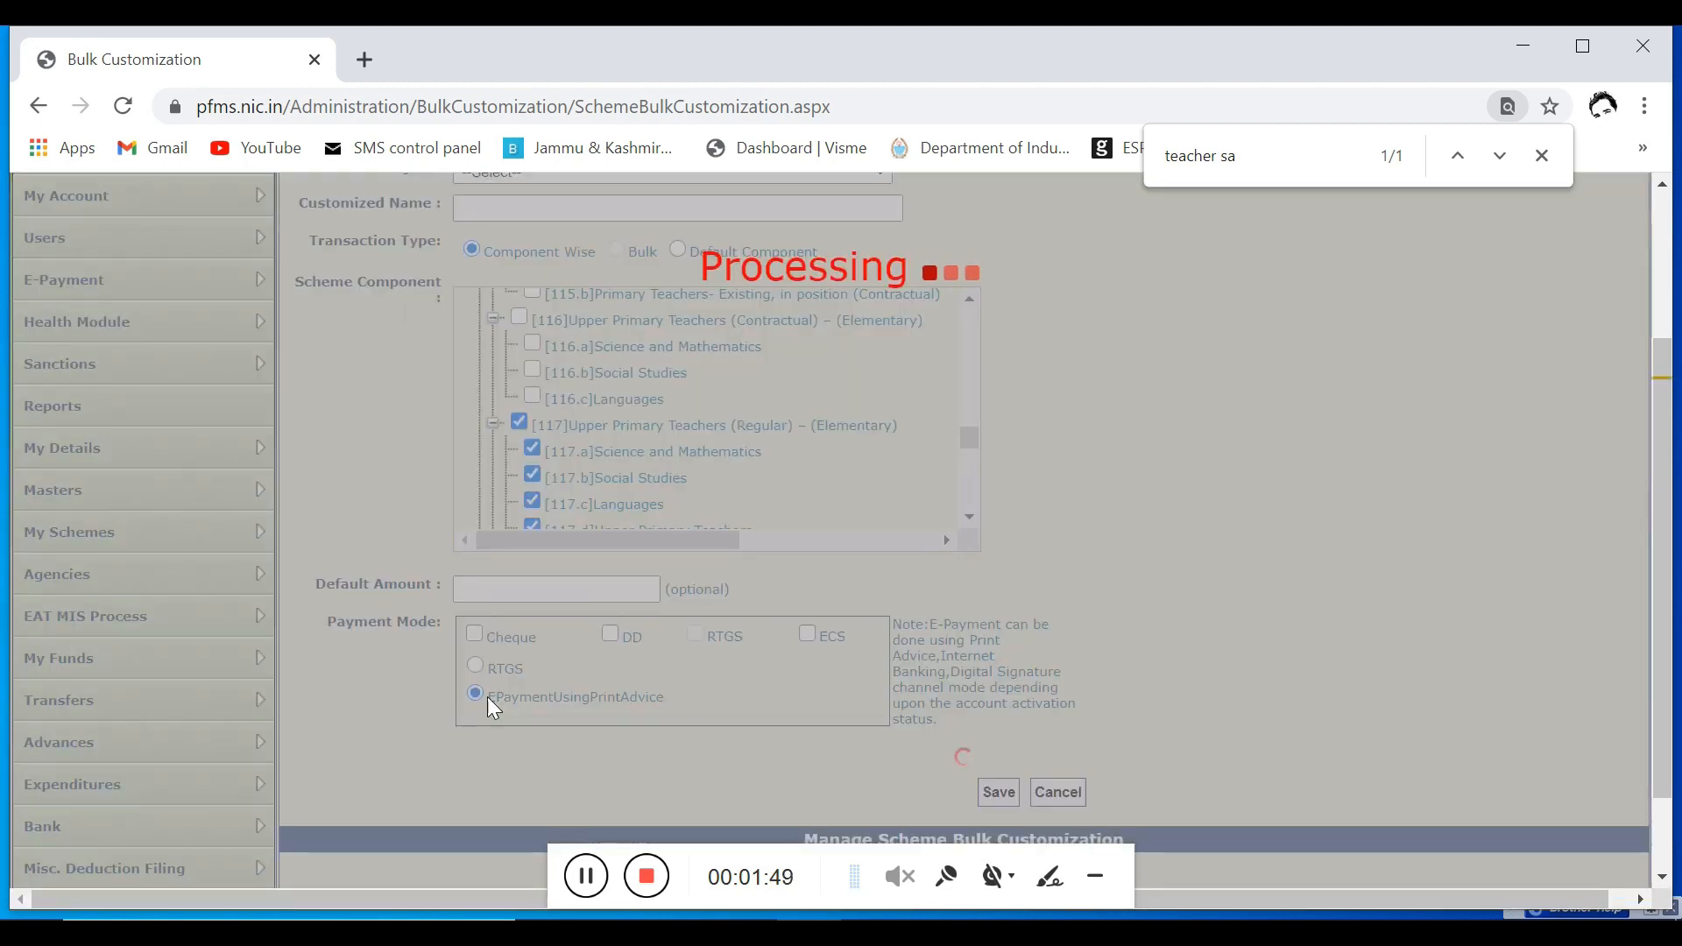
Step: Enable Vendors for the Expenditure module and include all listed vendors in the customization
scroll(1124, 530, up, 3)
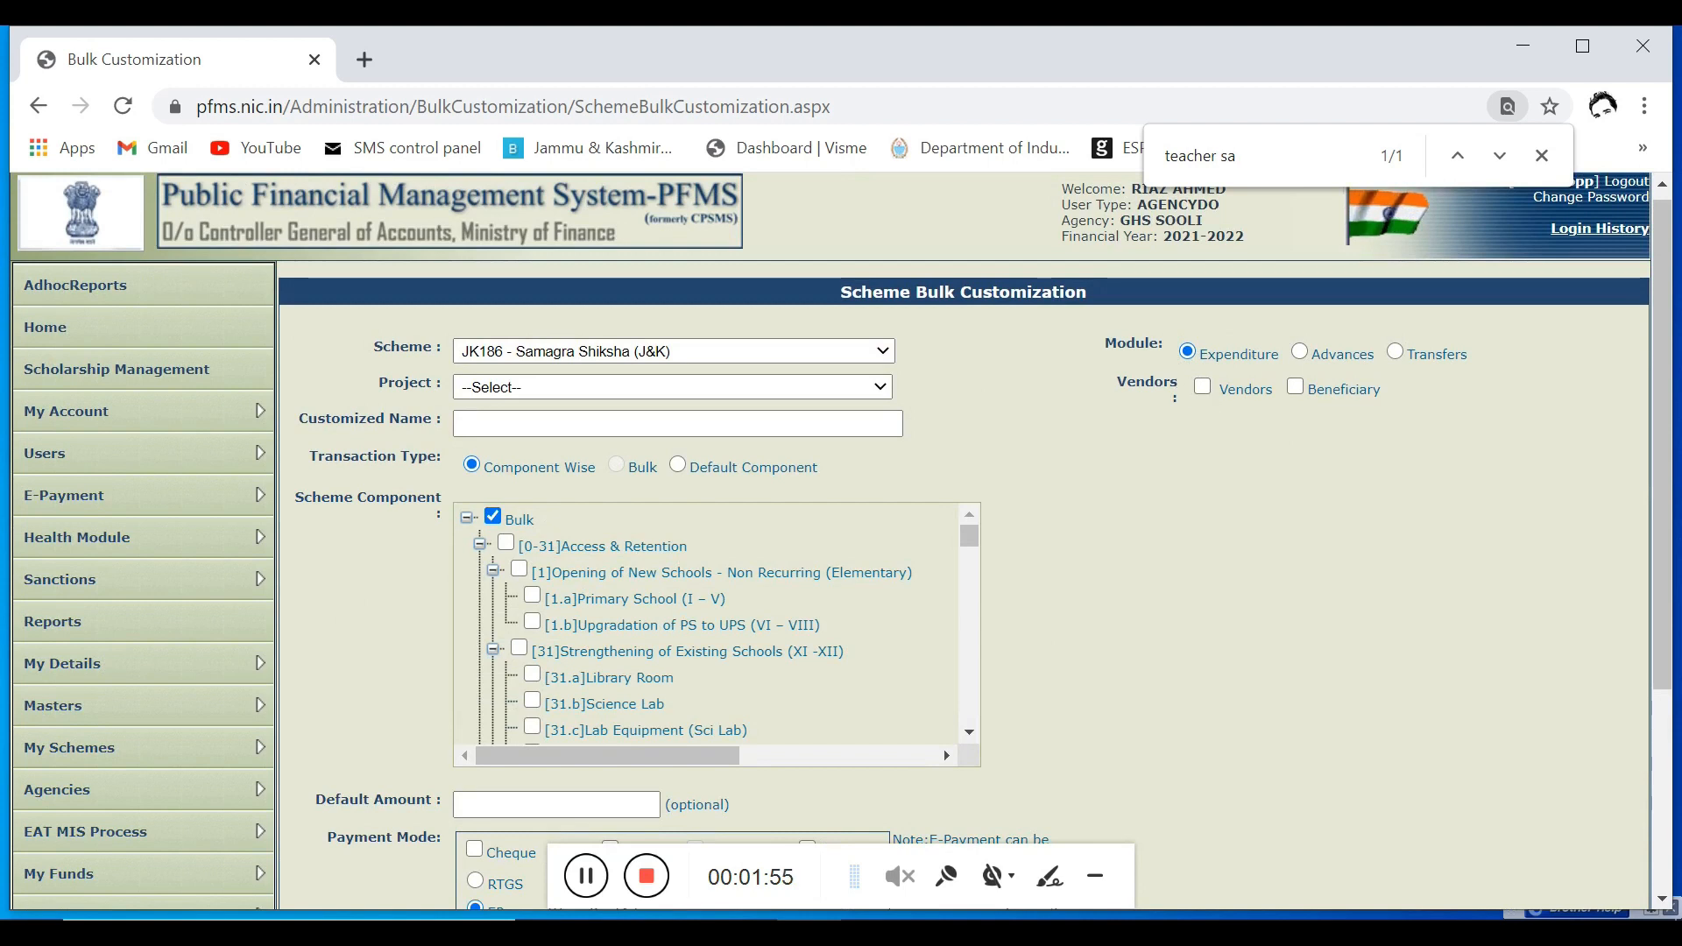
click(1201, 387)
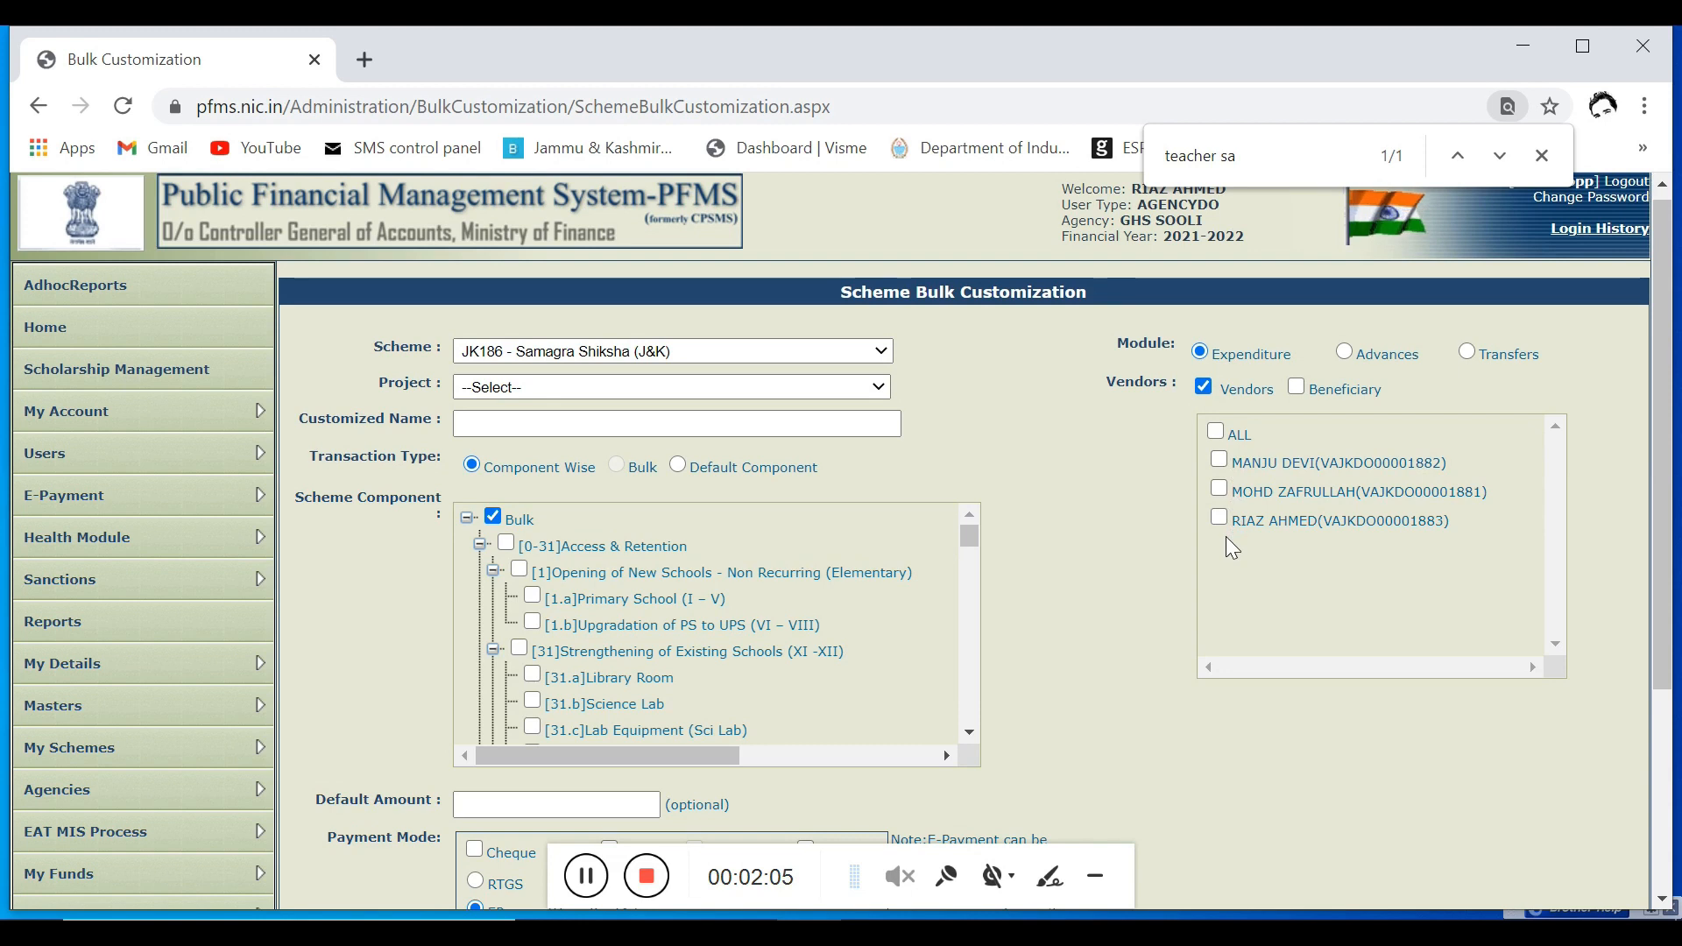
click(1218, 431)
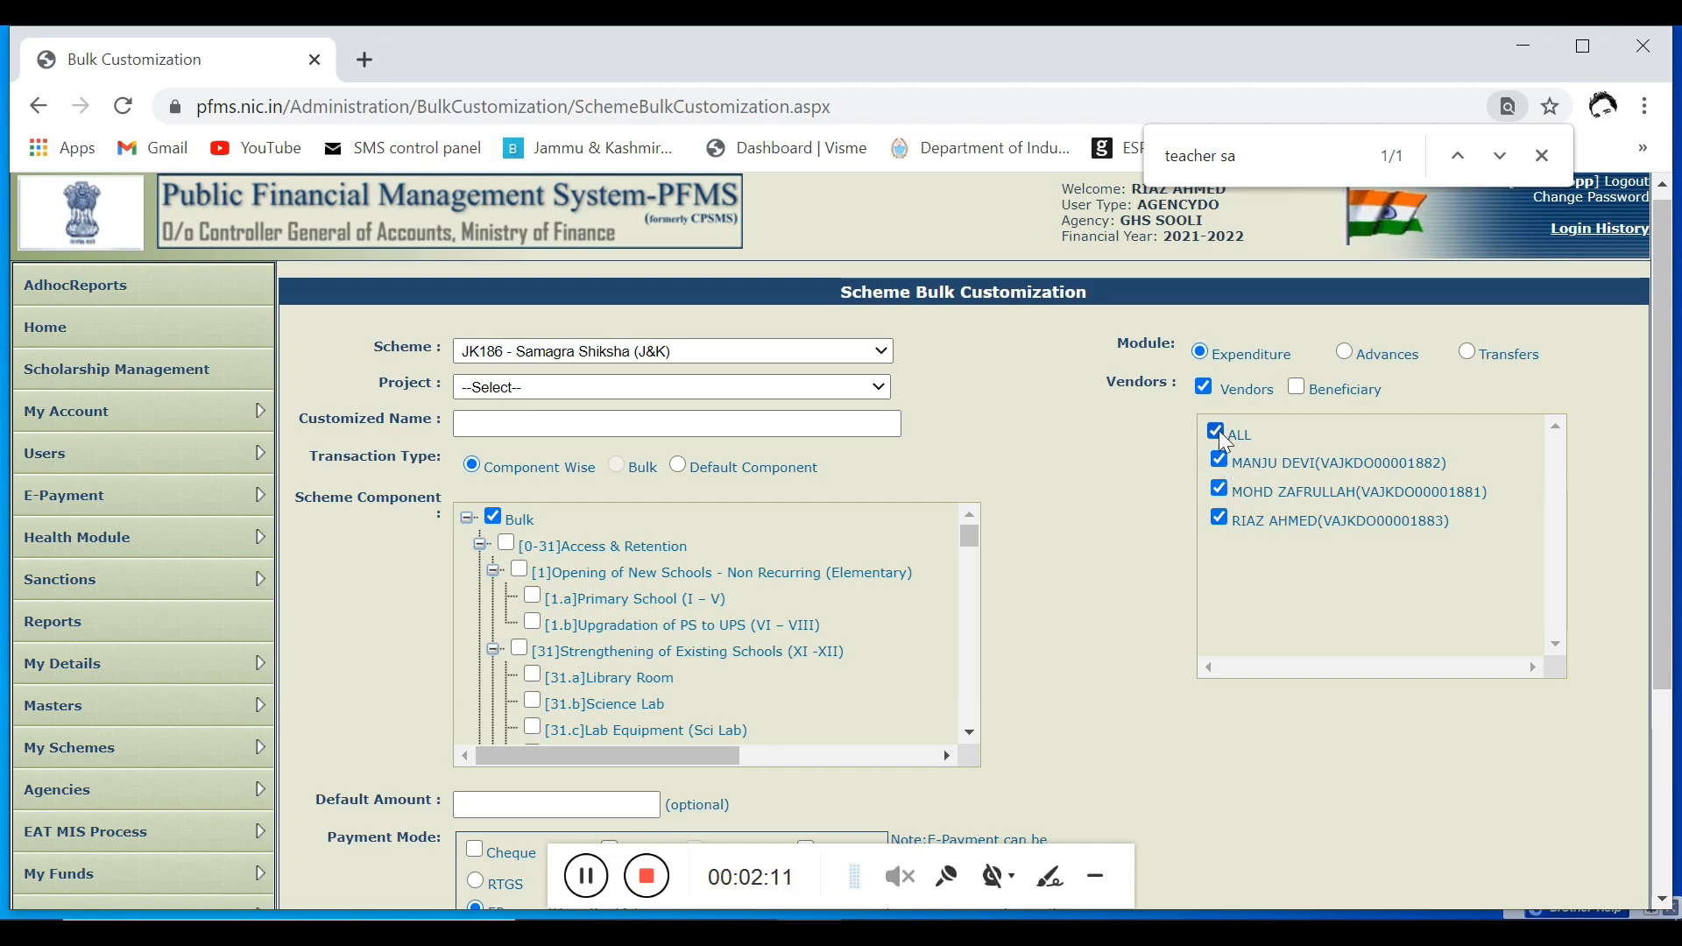
drag(970, 545, 974, 554)
scroll(1093, 645, down, 3)
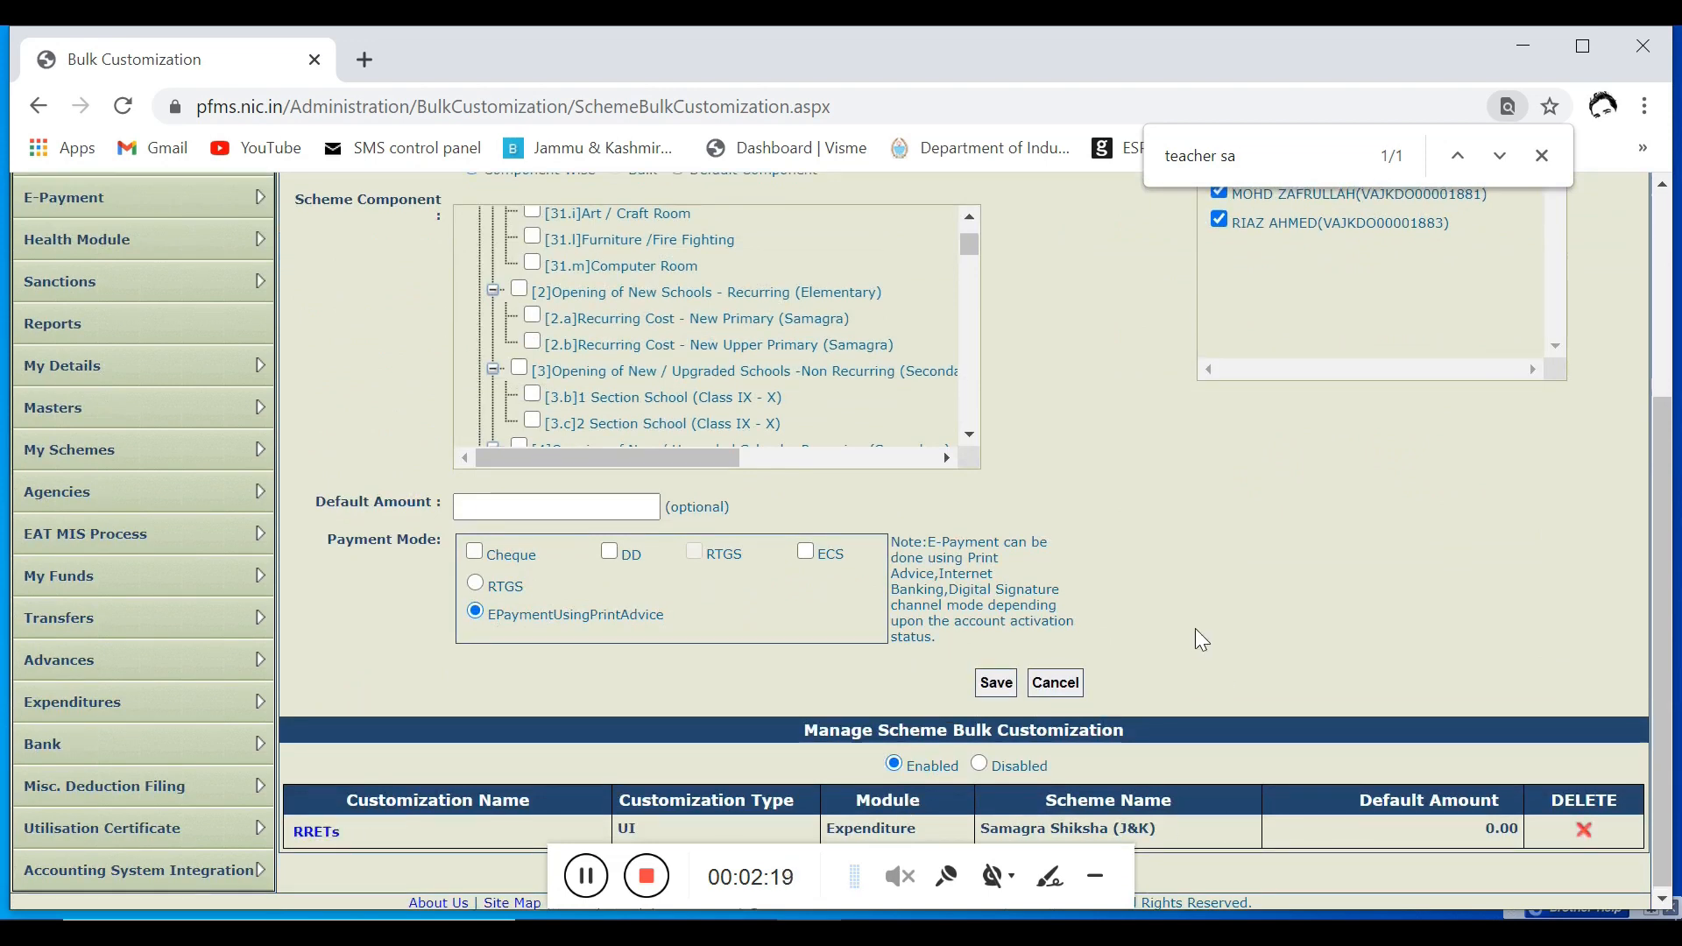
scroll(1200, 645, up, 1)
scroll(1200, 646, up, 2)
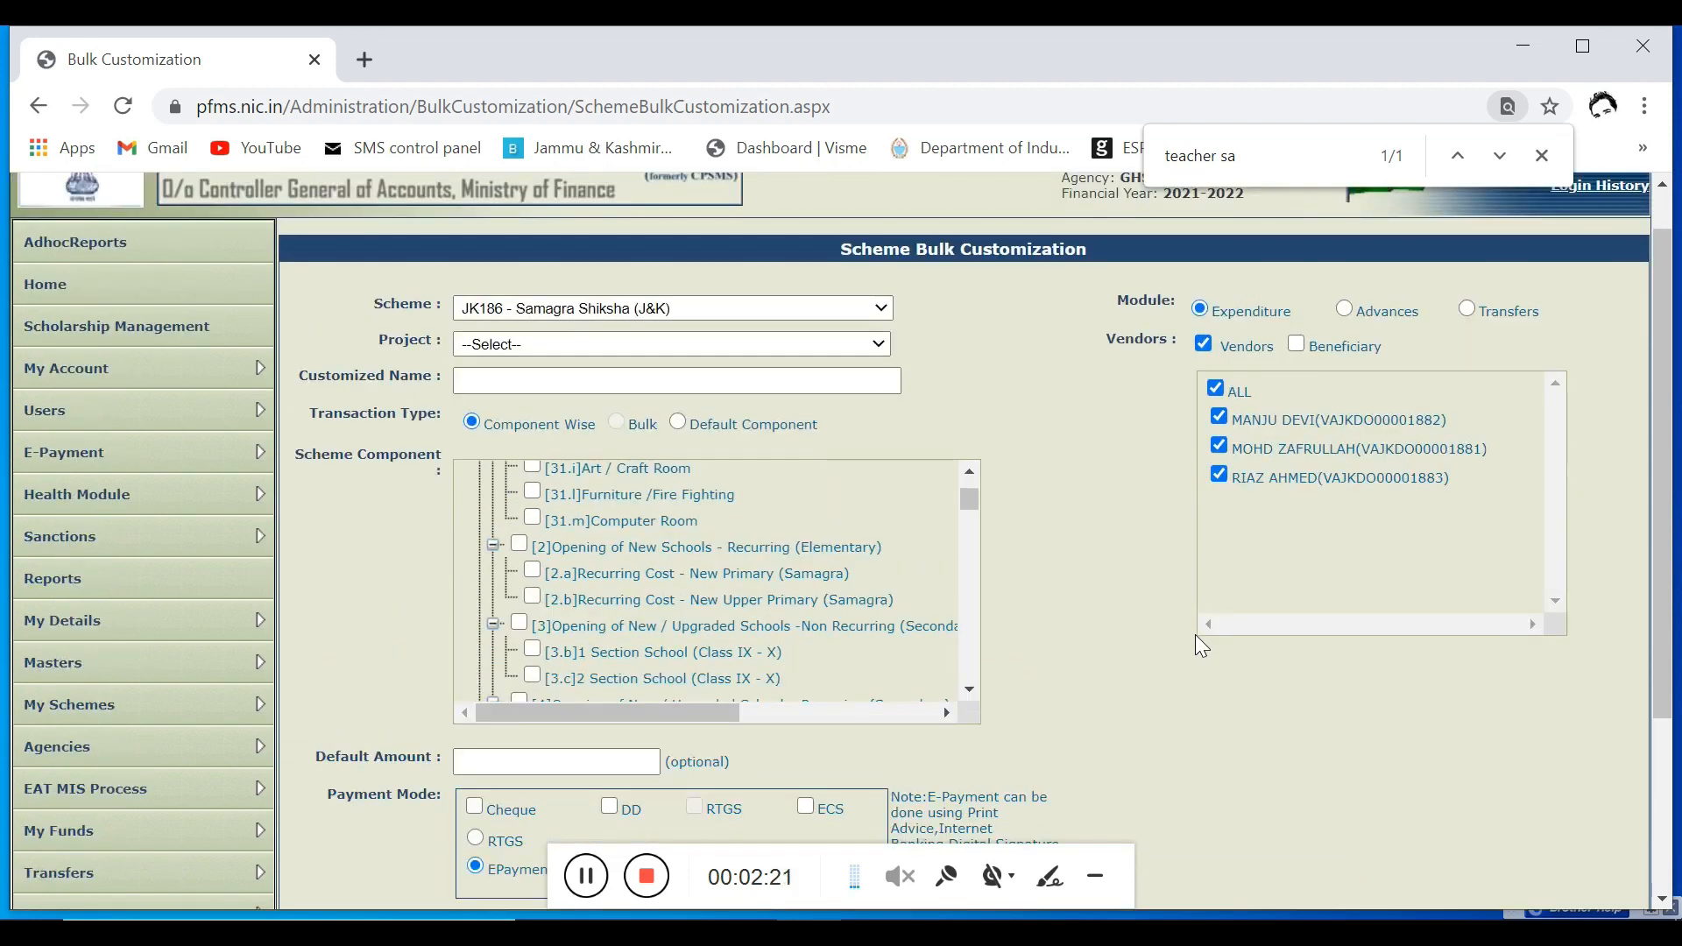
Step: Start a new expenditure and open its bulk uploading form through the existing RRETs customization
scroll(1195, 638, down, 2)
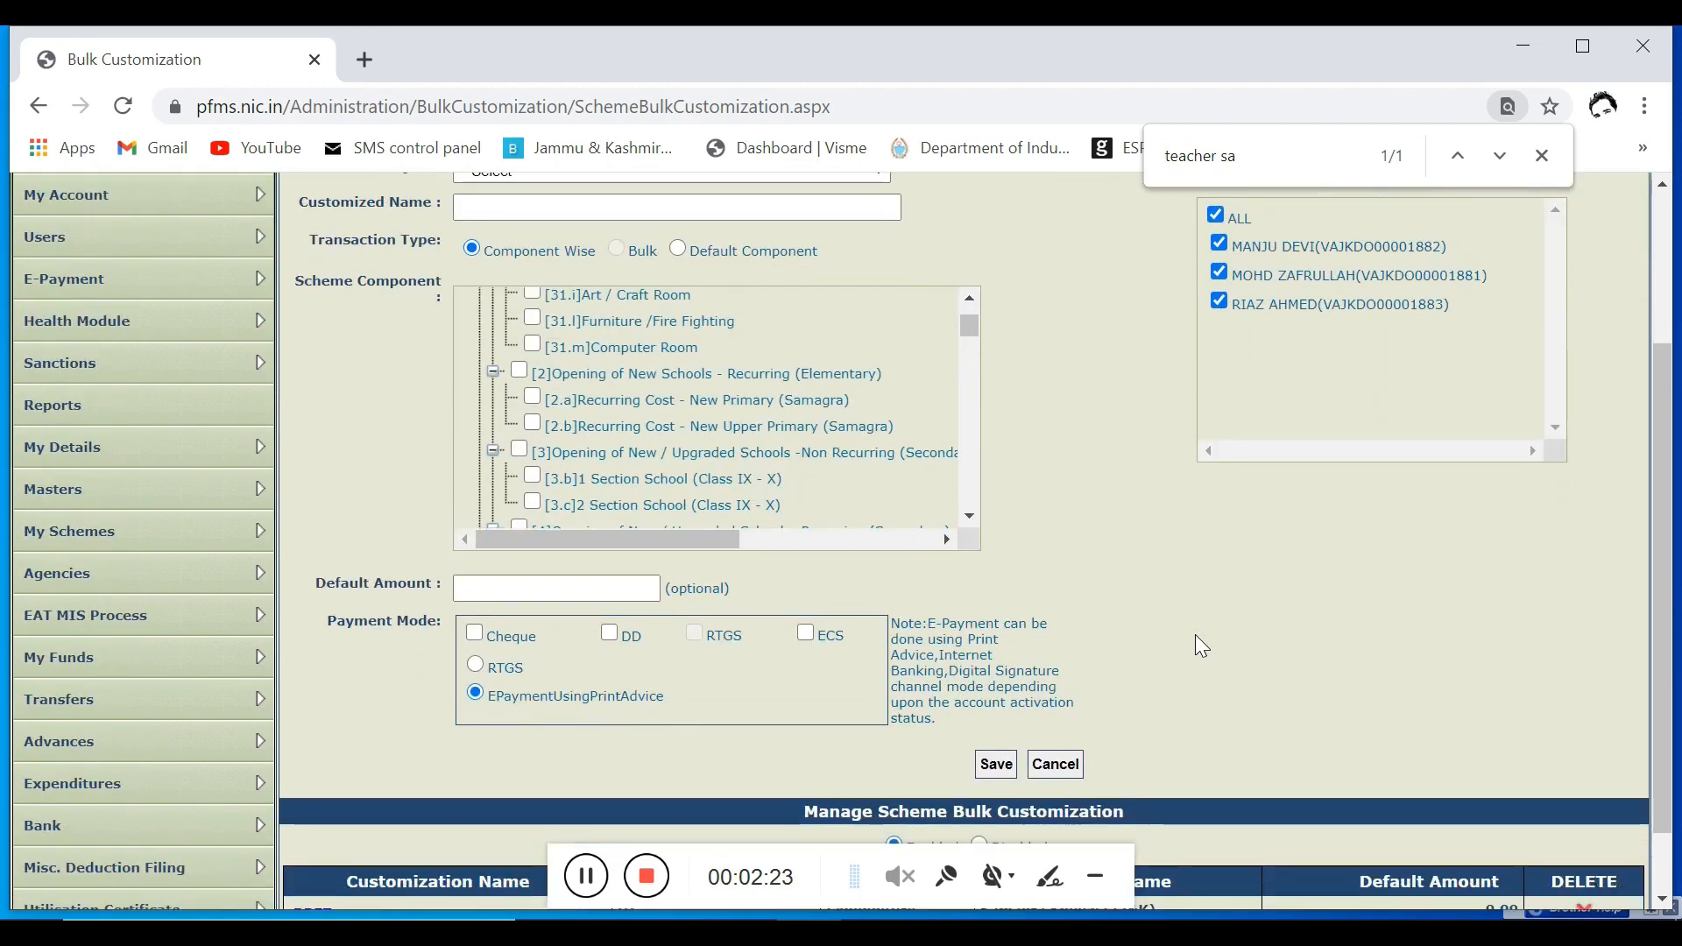
scroll(1196, 639, down, 1)
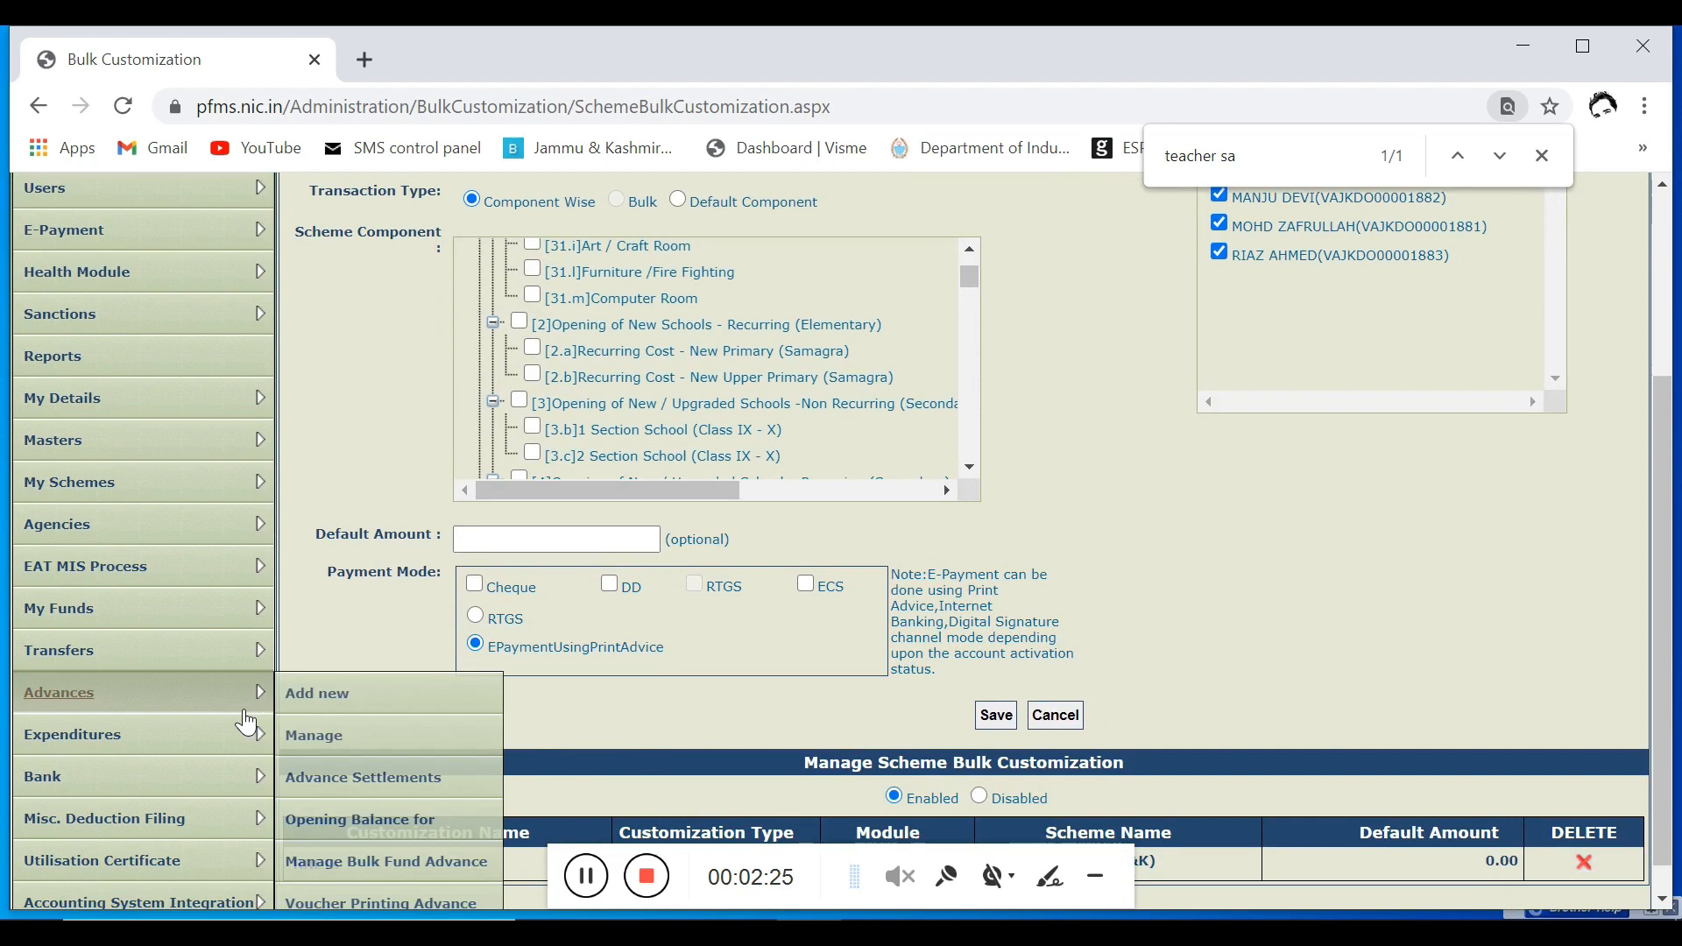
mouse_move(248, 735)
click(320, 742)
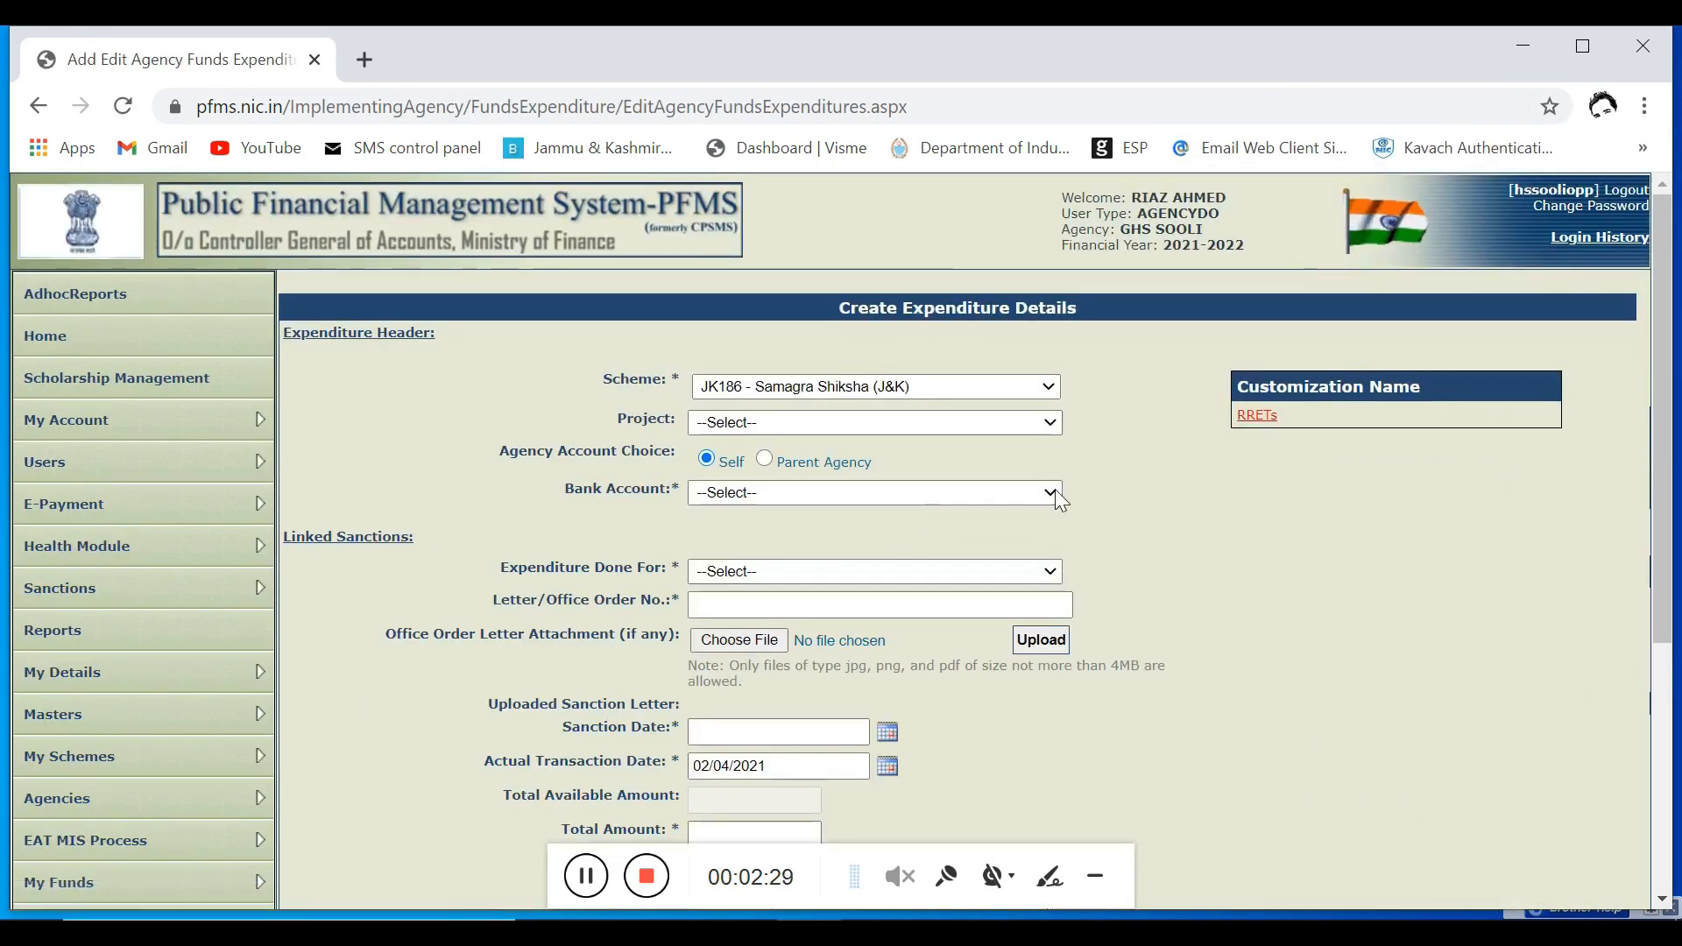
click(1258, 419)
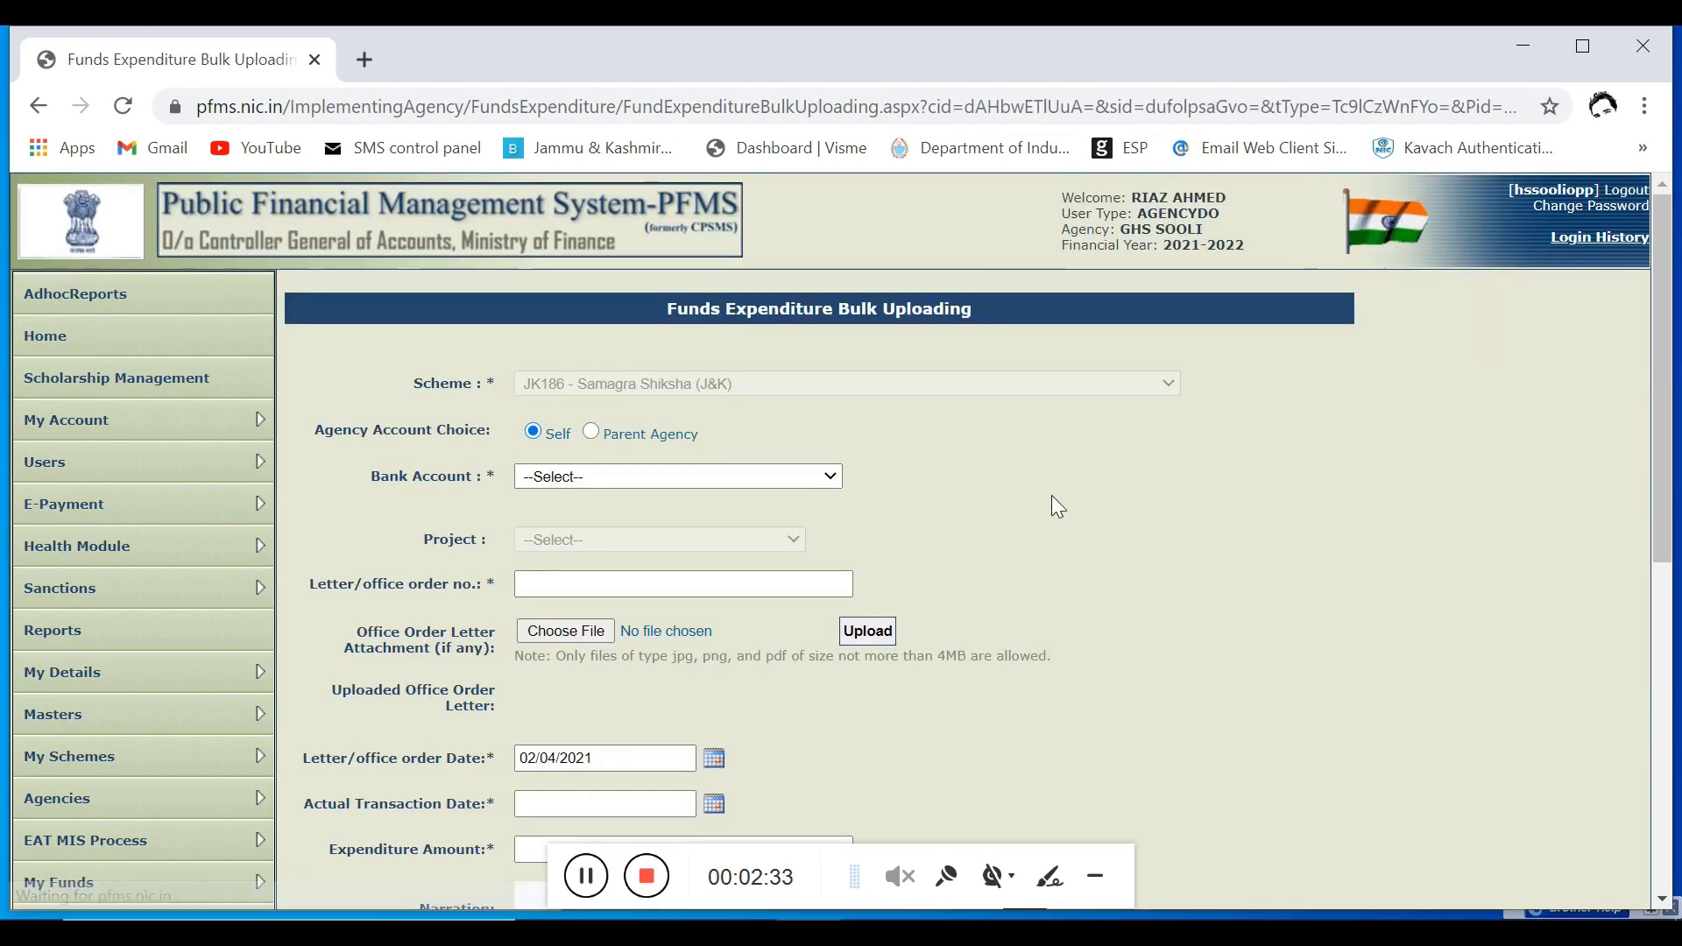
Step: Select the headmaster's bank account for the bulk expenditure, keeping the agency account choice as Self
scroll(992, 516, down, 3)
click(749, 276)
click(723, 349)
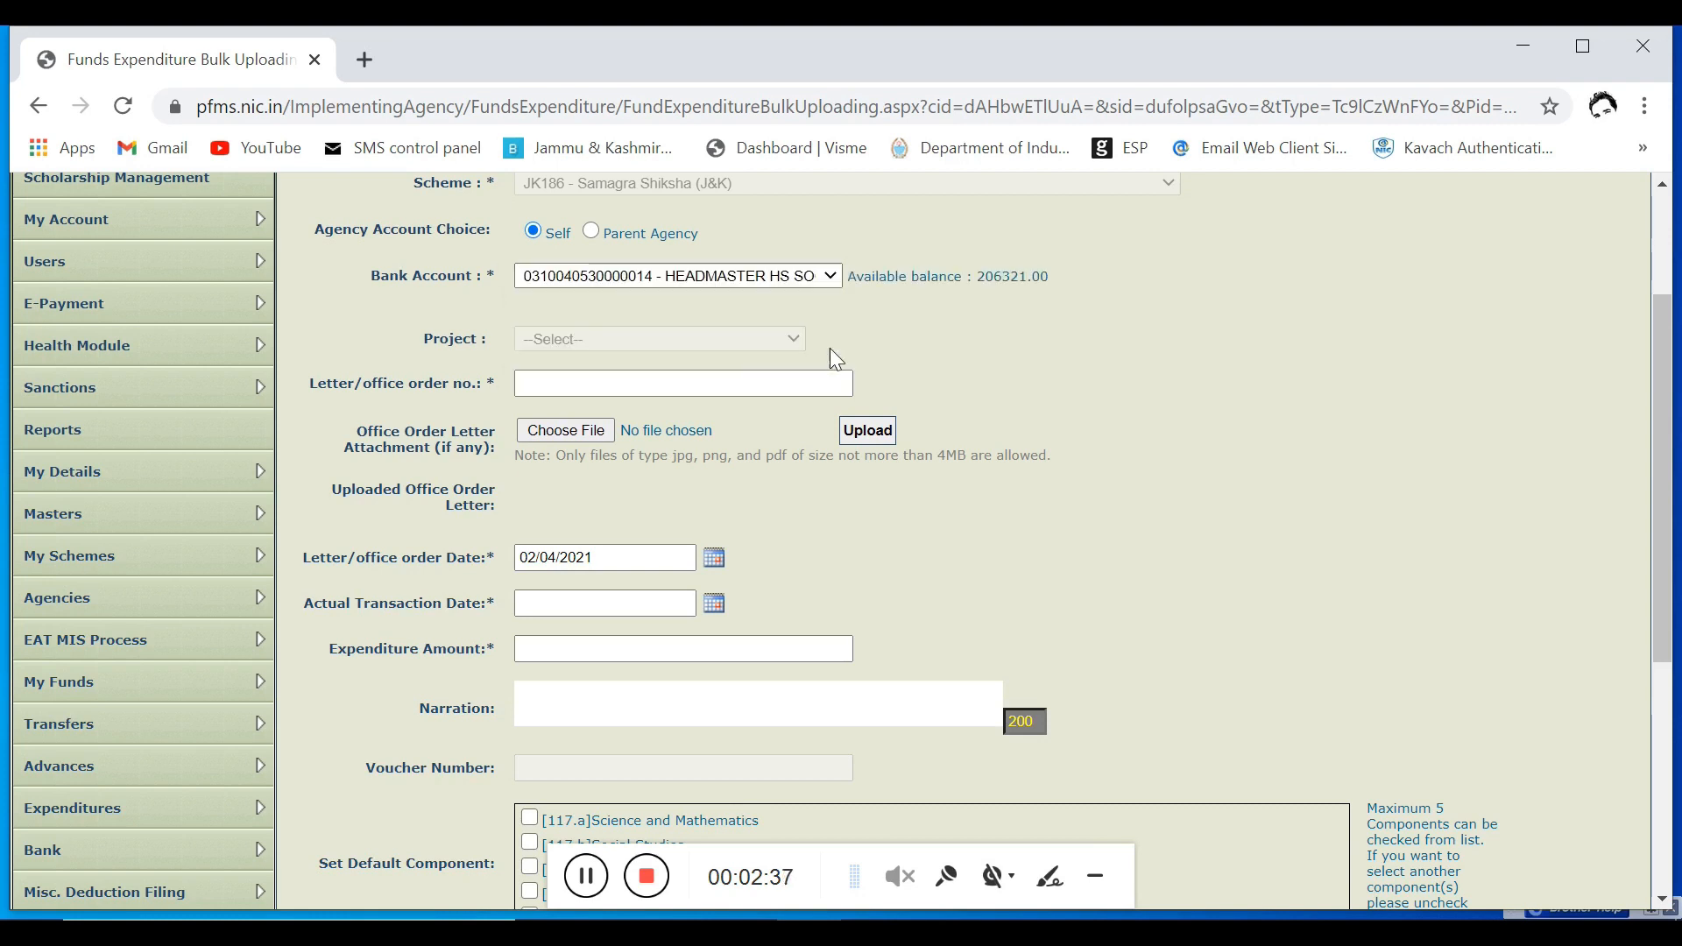
Step: Enter the letter/office order number for the bulk expenditure
scroll(951, 364, down, 1)
scroll(840, 540, down, 1)
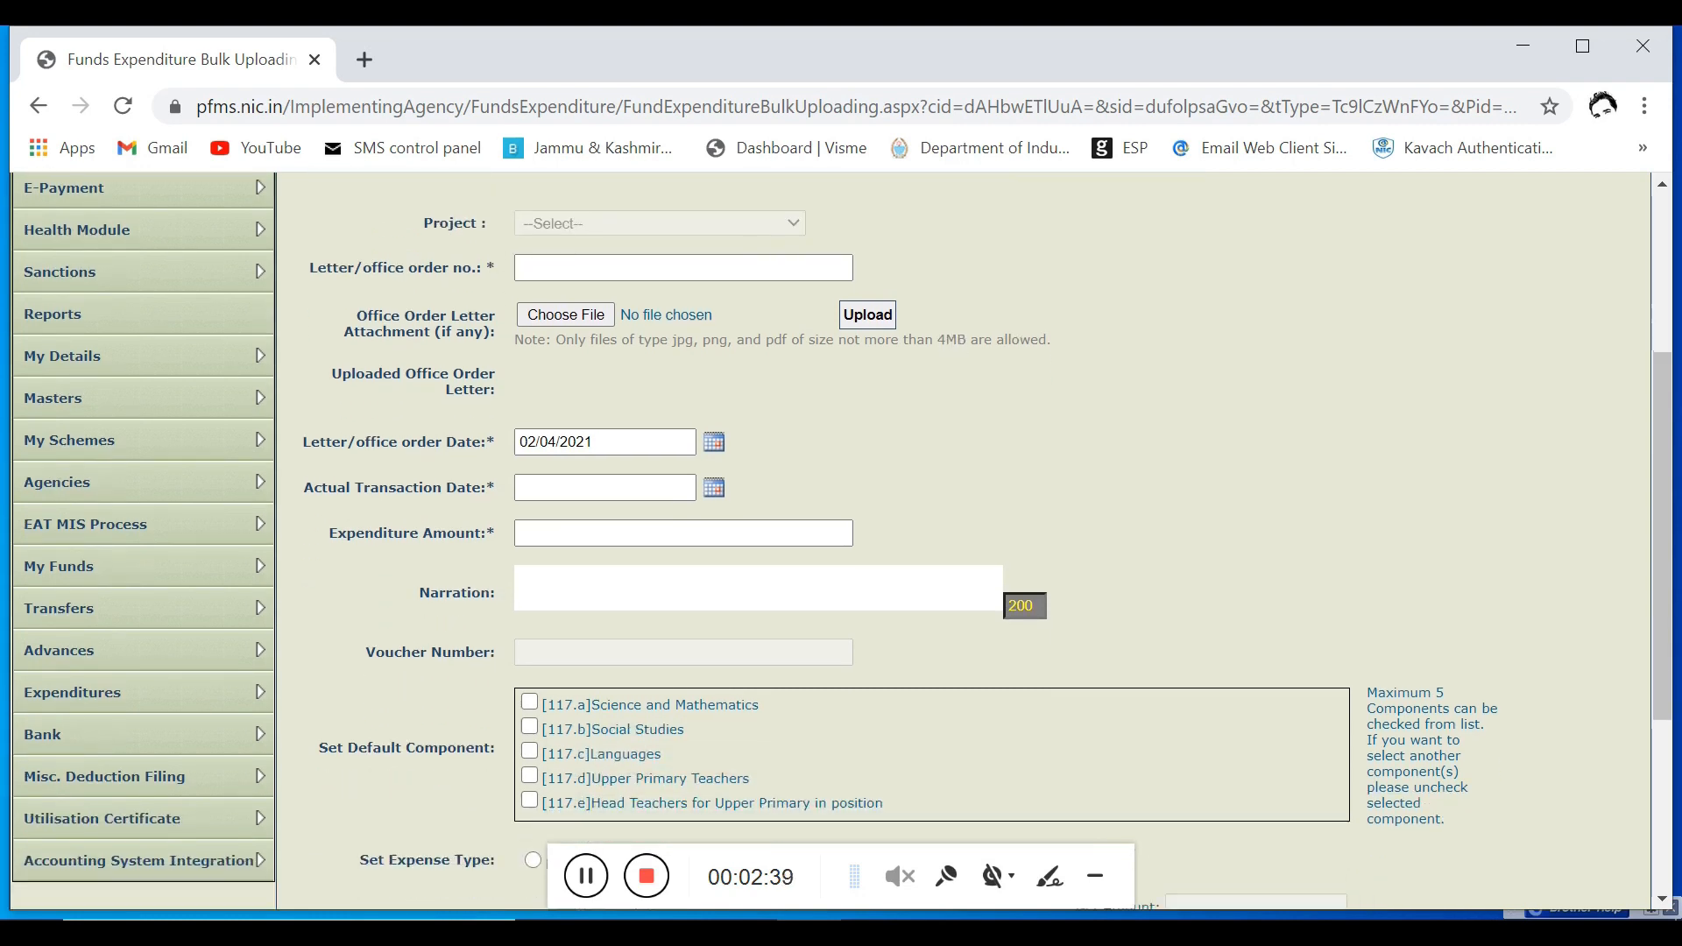
scroll(951, 365, up, 1)
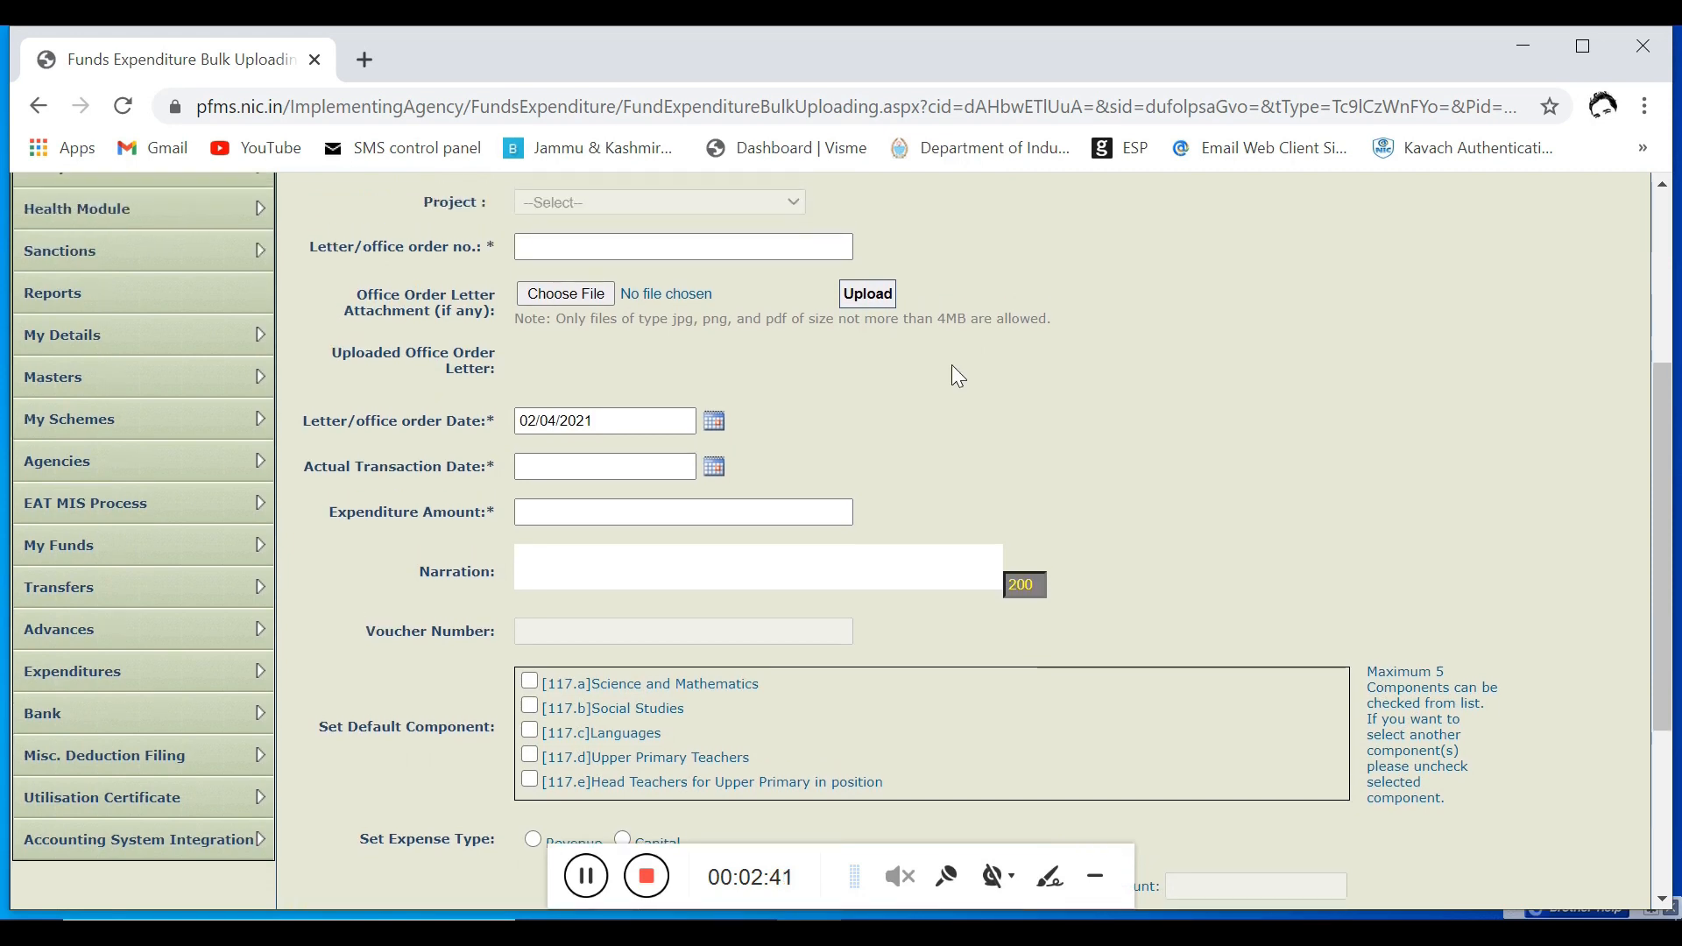
click(667, 287)
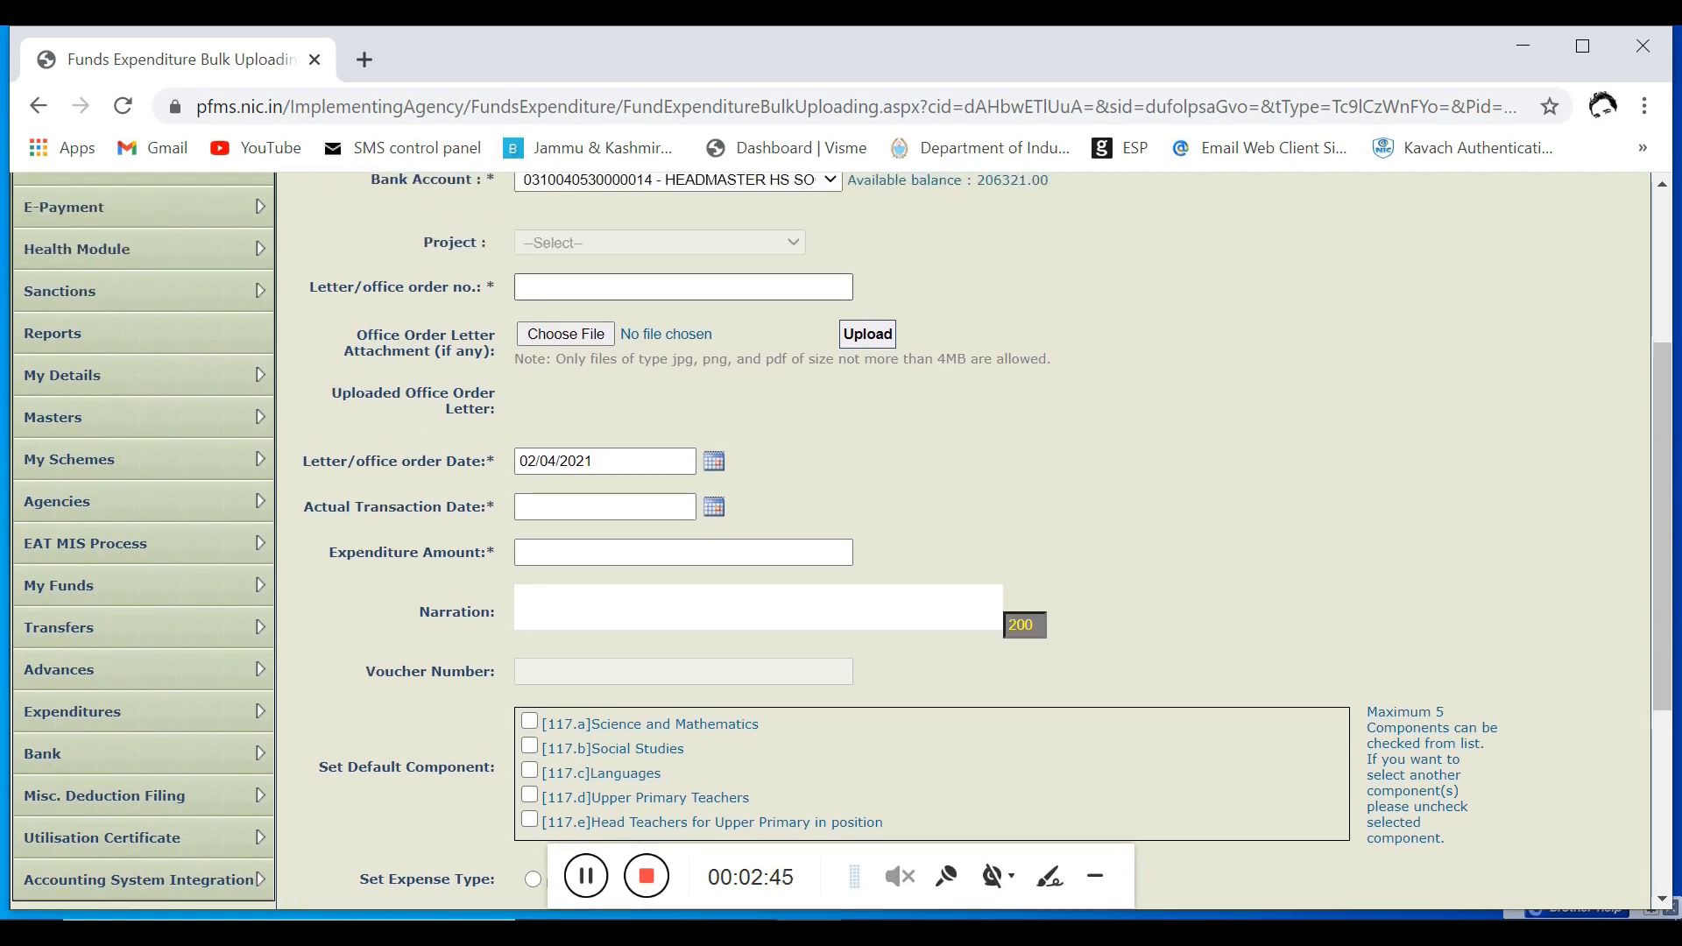
text(HM/HS/S/05)
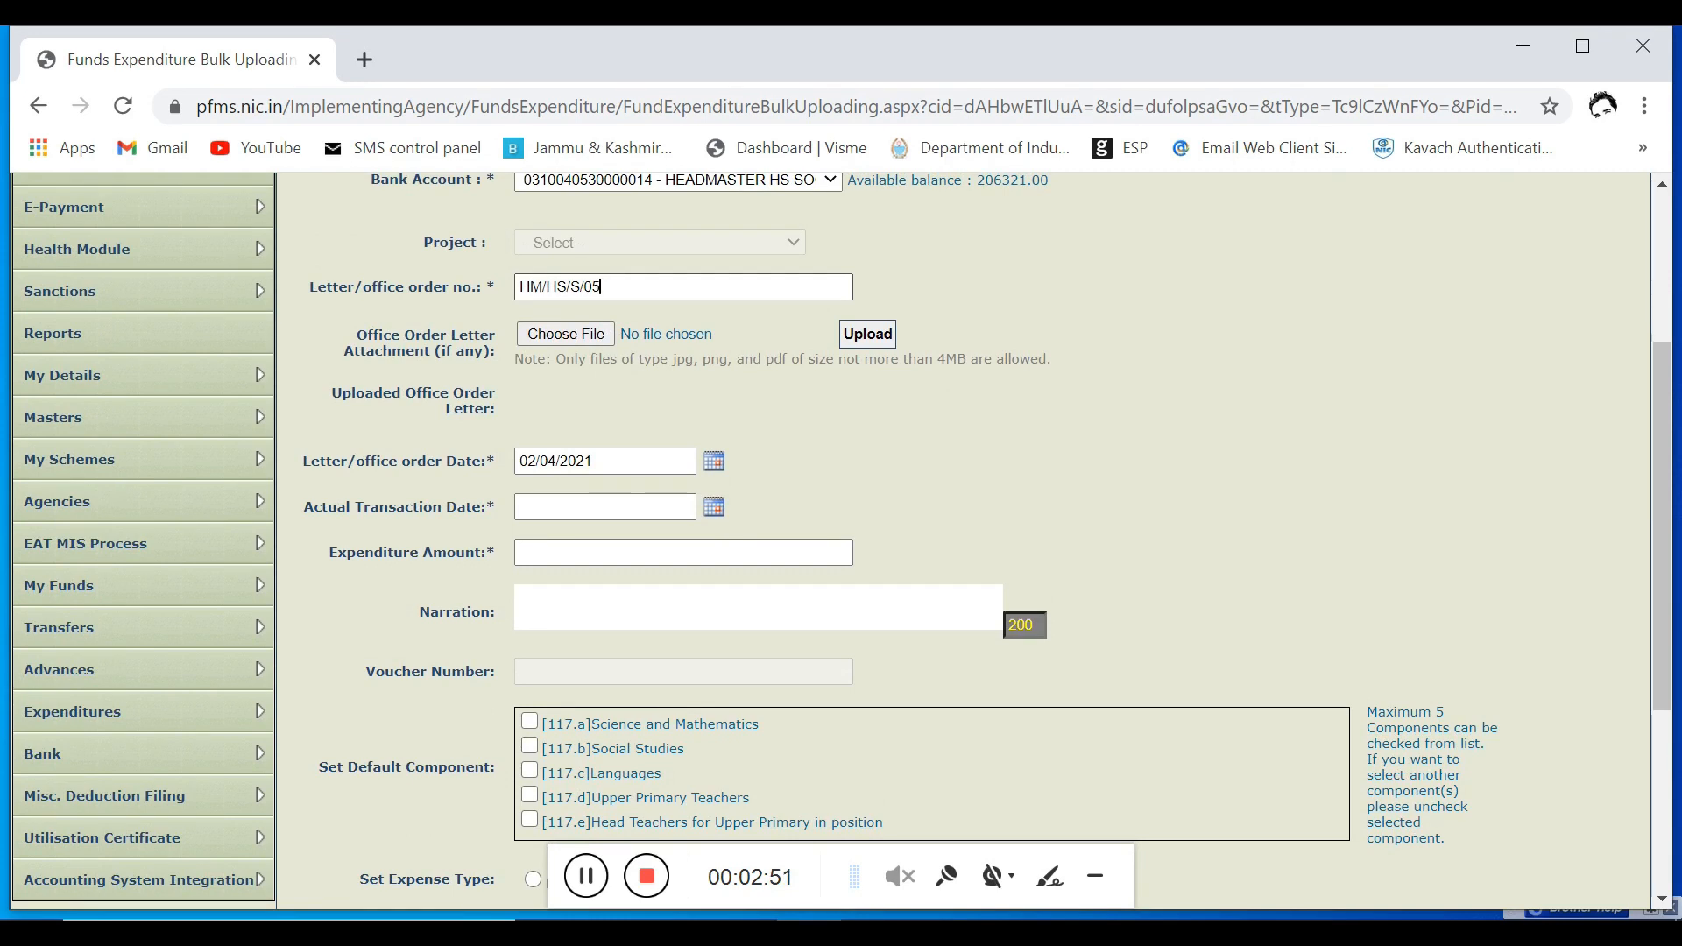
Step: Set the actual transaction date to 02/04/2021
scroll(775, 386, down, 2)
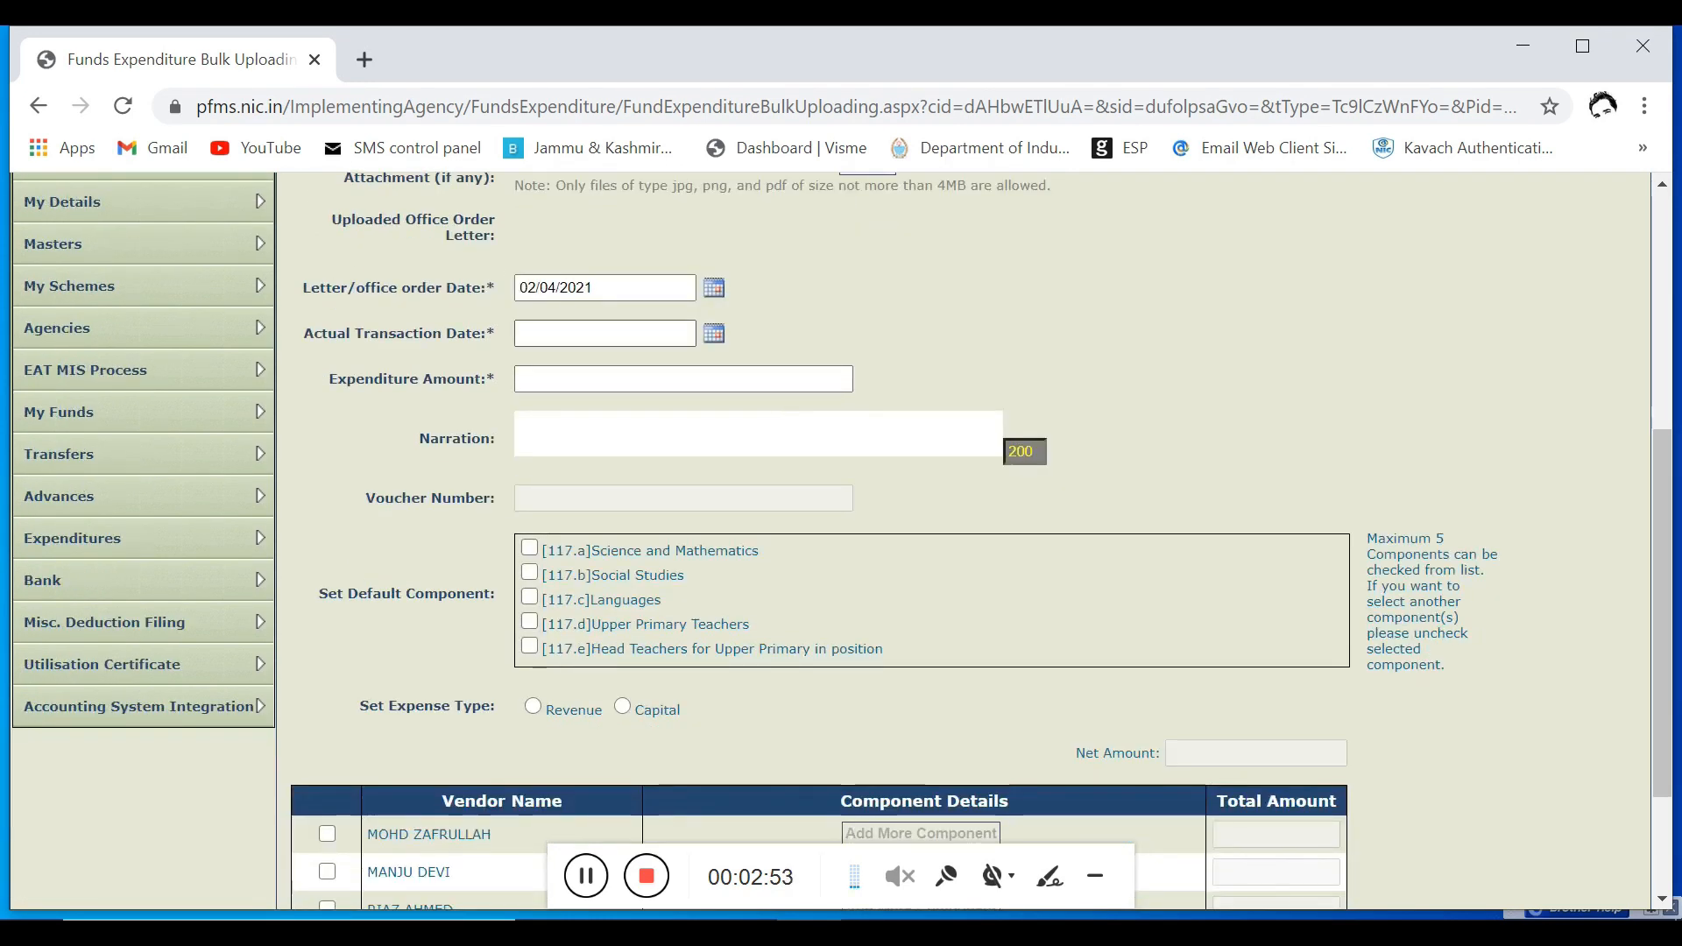
click(716, 336)
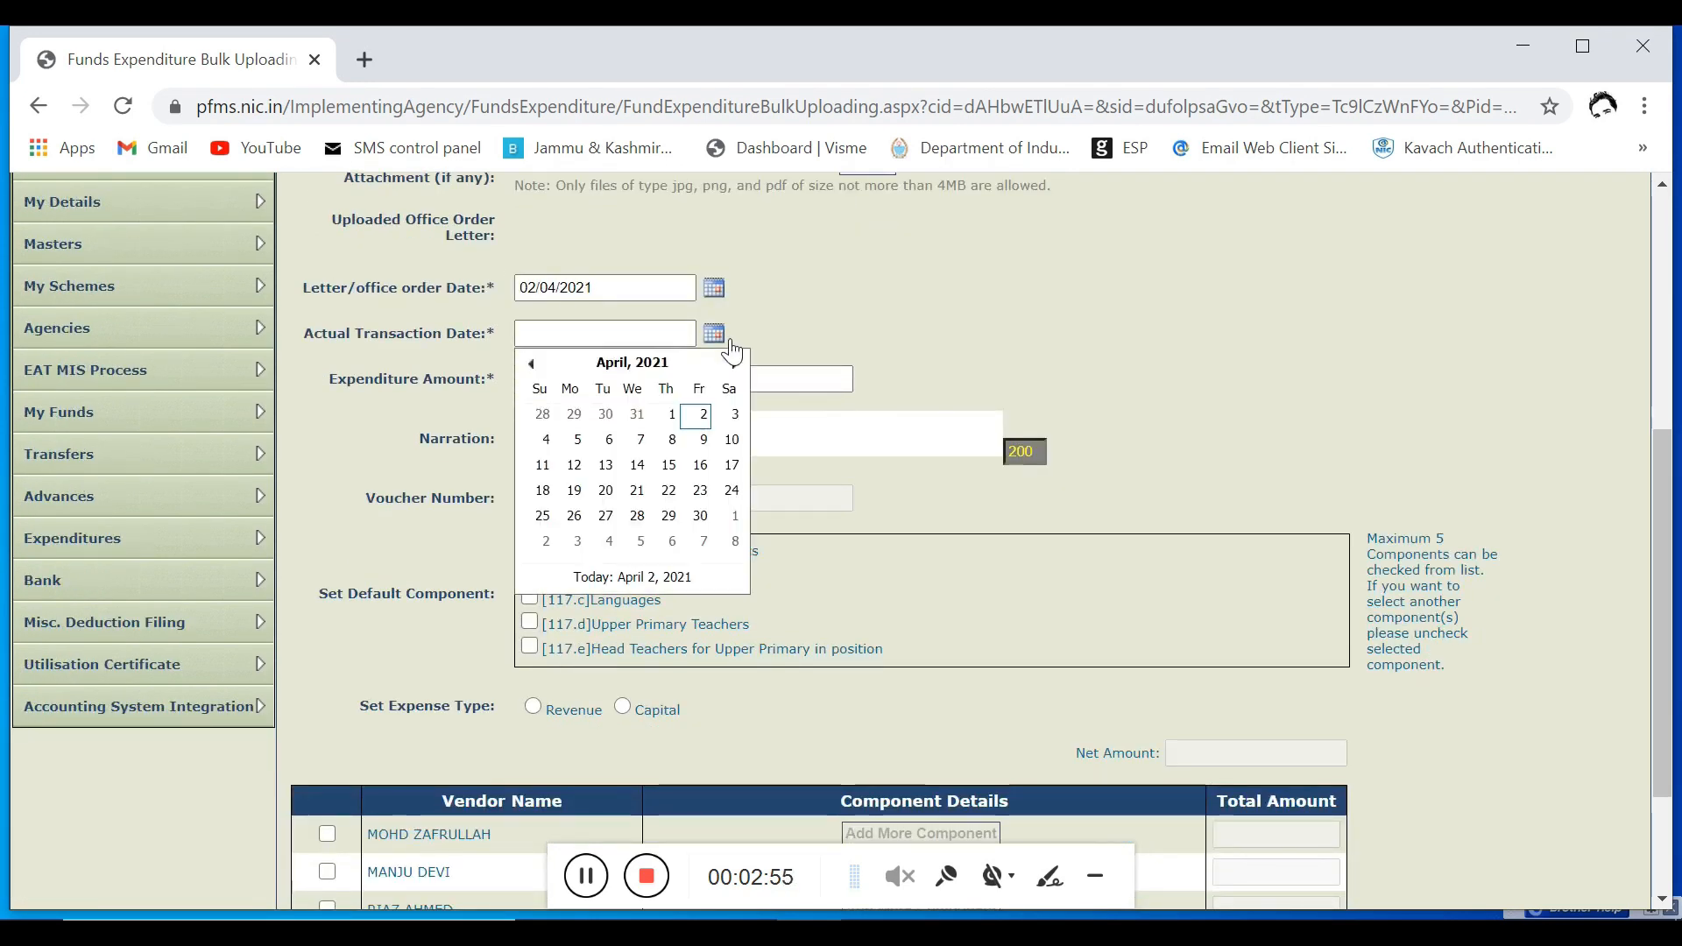
click(698, 415)
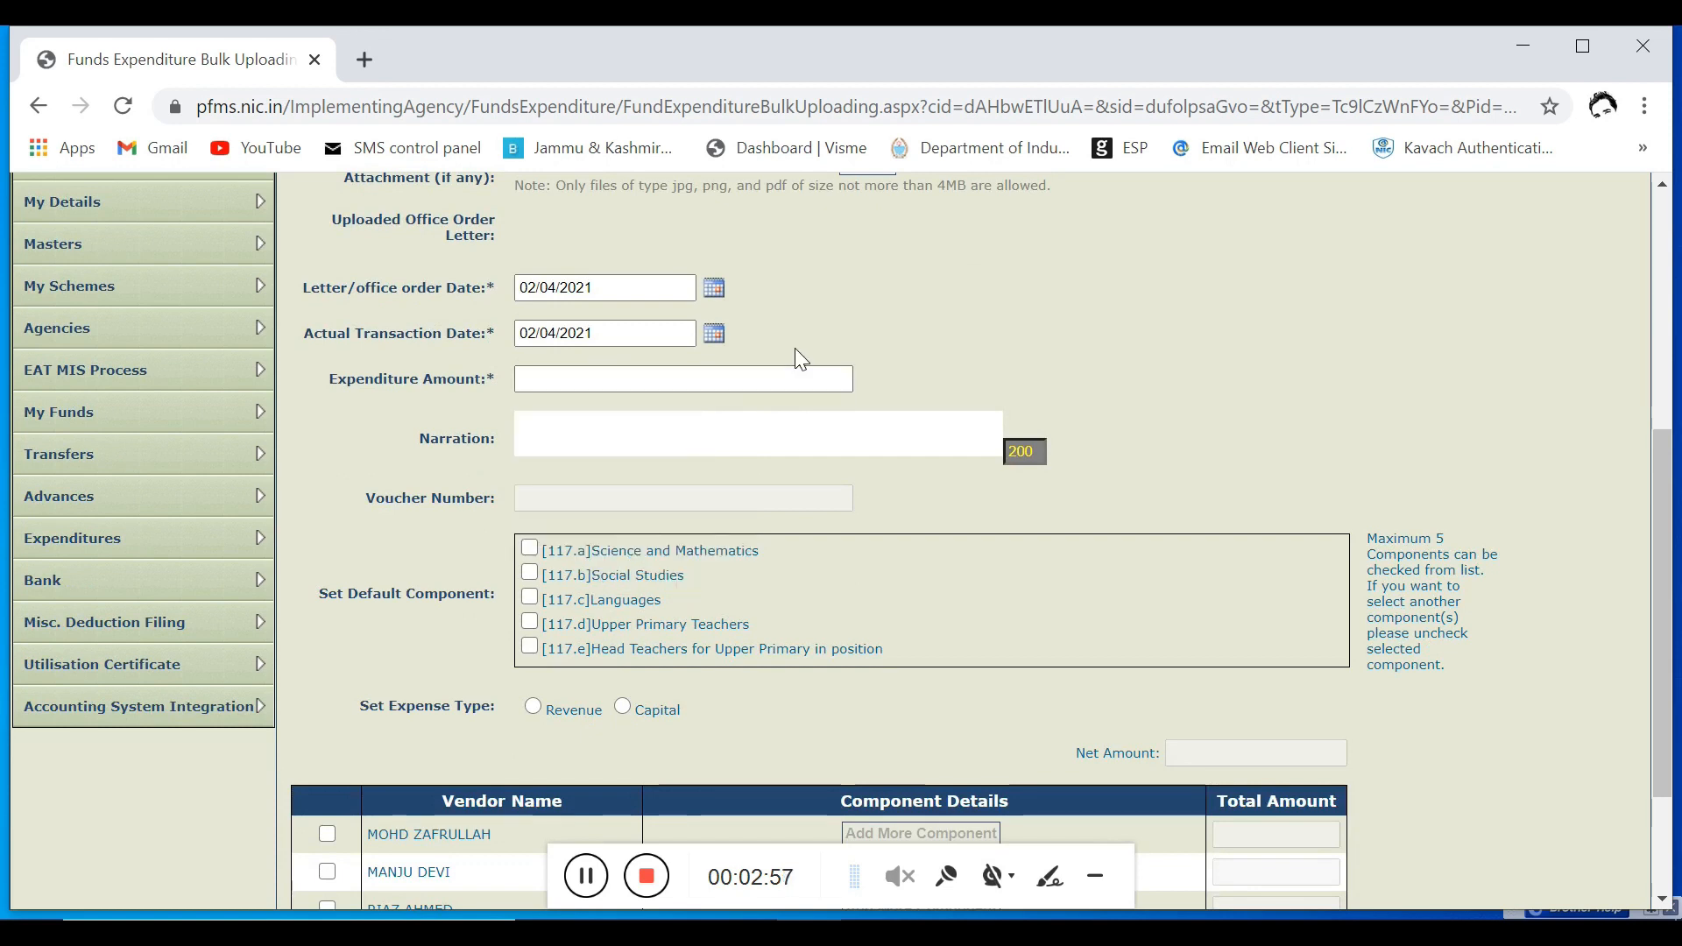
Step: Fill in the expenditure amount and narration, and set [117.d]Upper Primary Teachers as the default component
scroll(799, 359, down, 1)
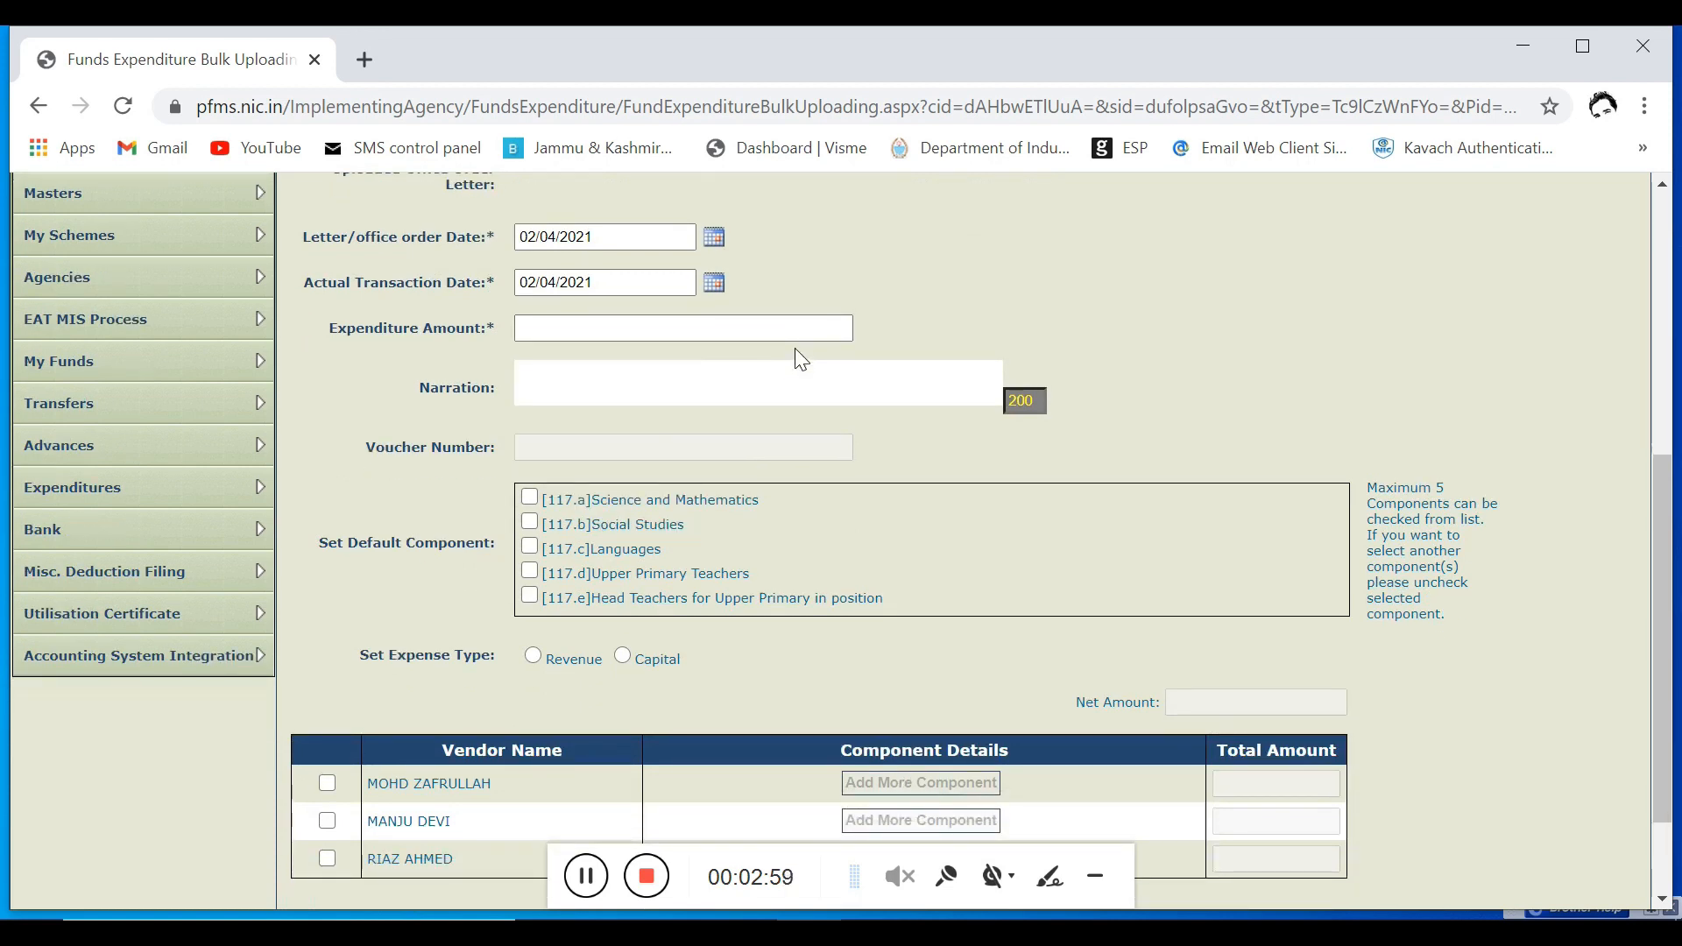
scroll(683, 685, down, 2)
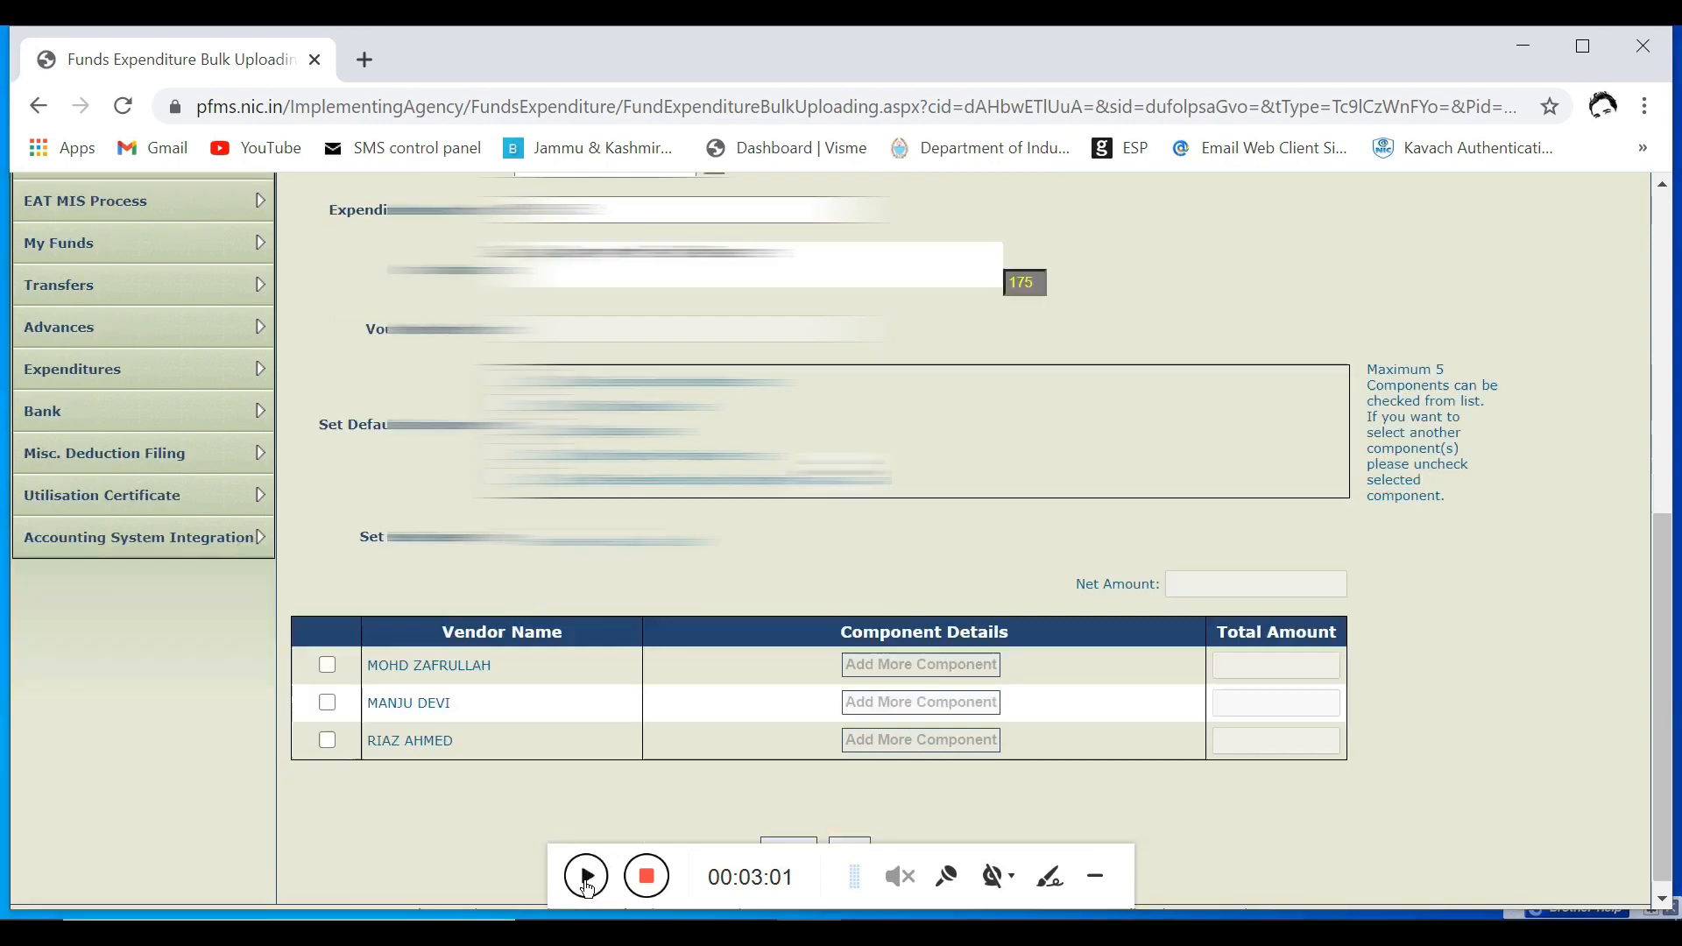
click(604, 302)
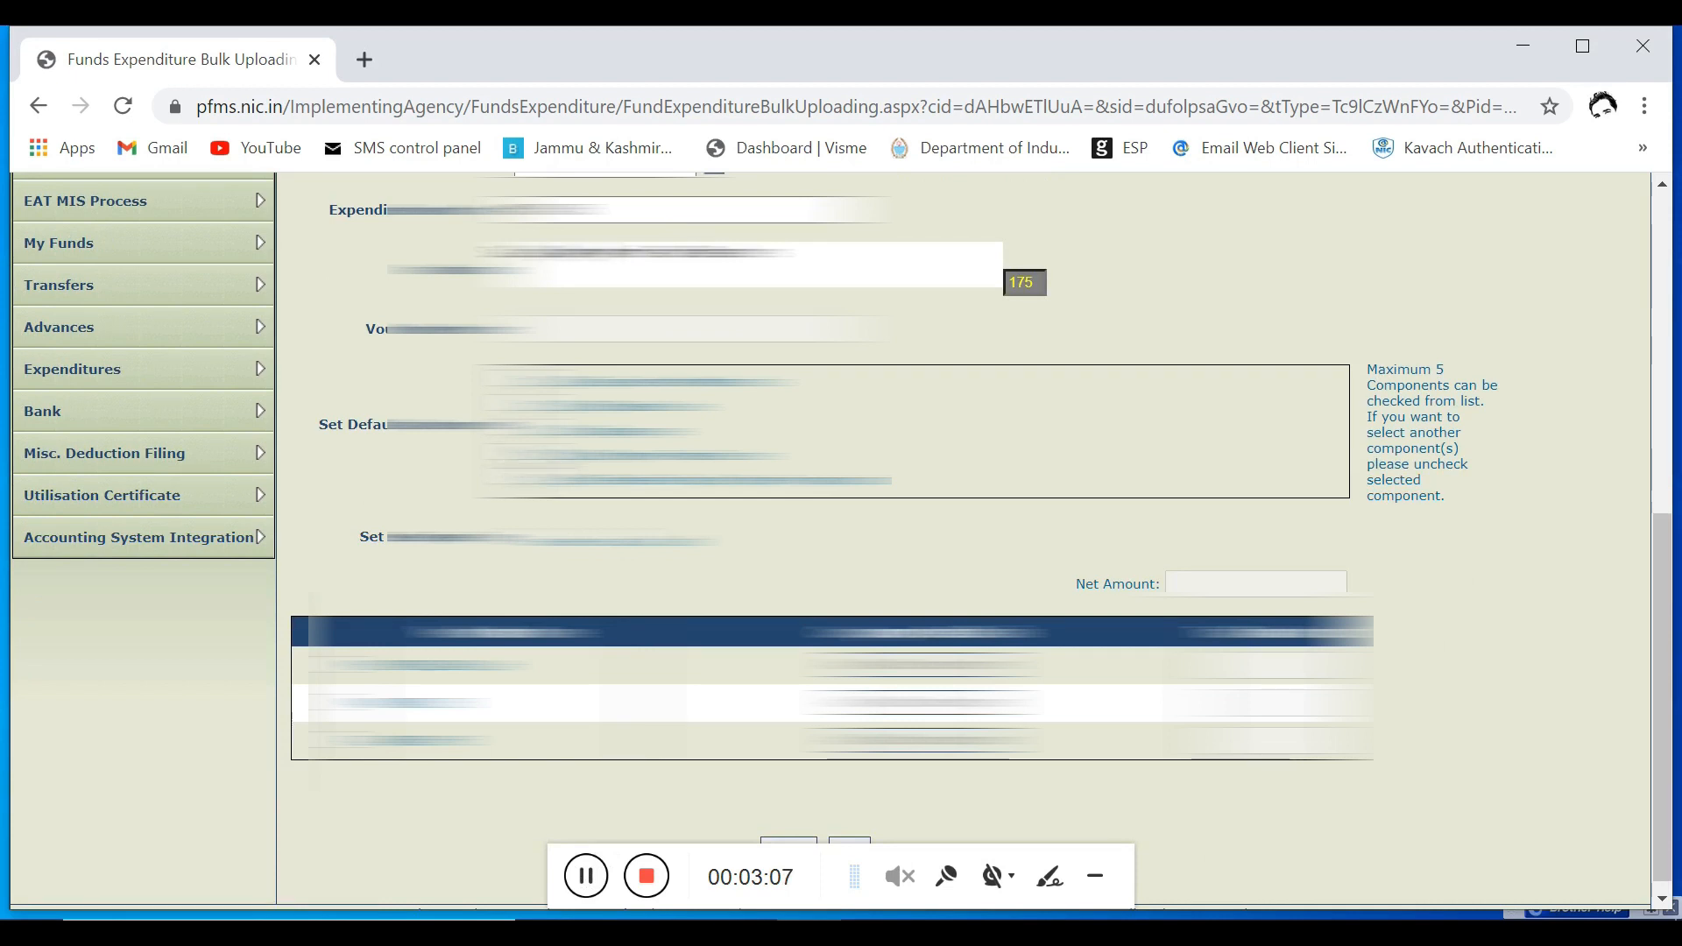
click(530, 452)
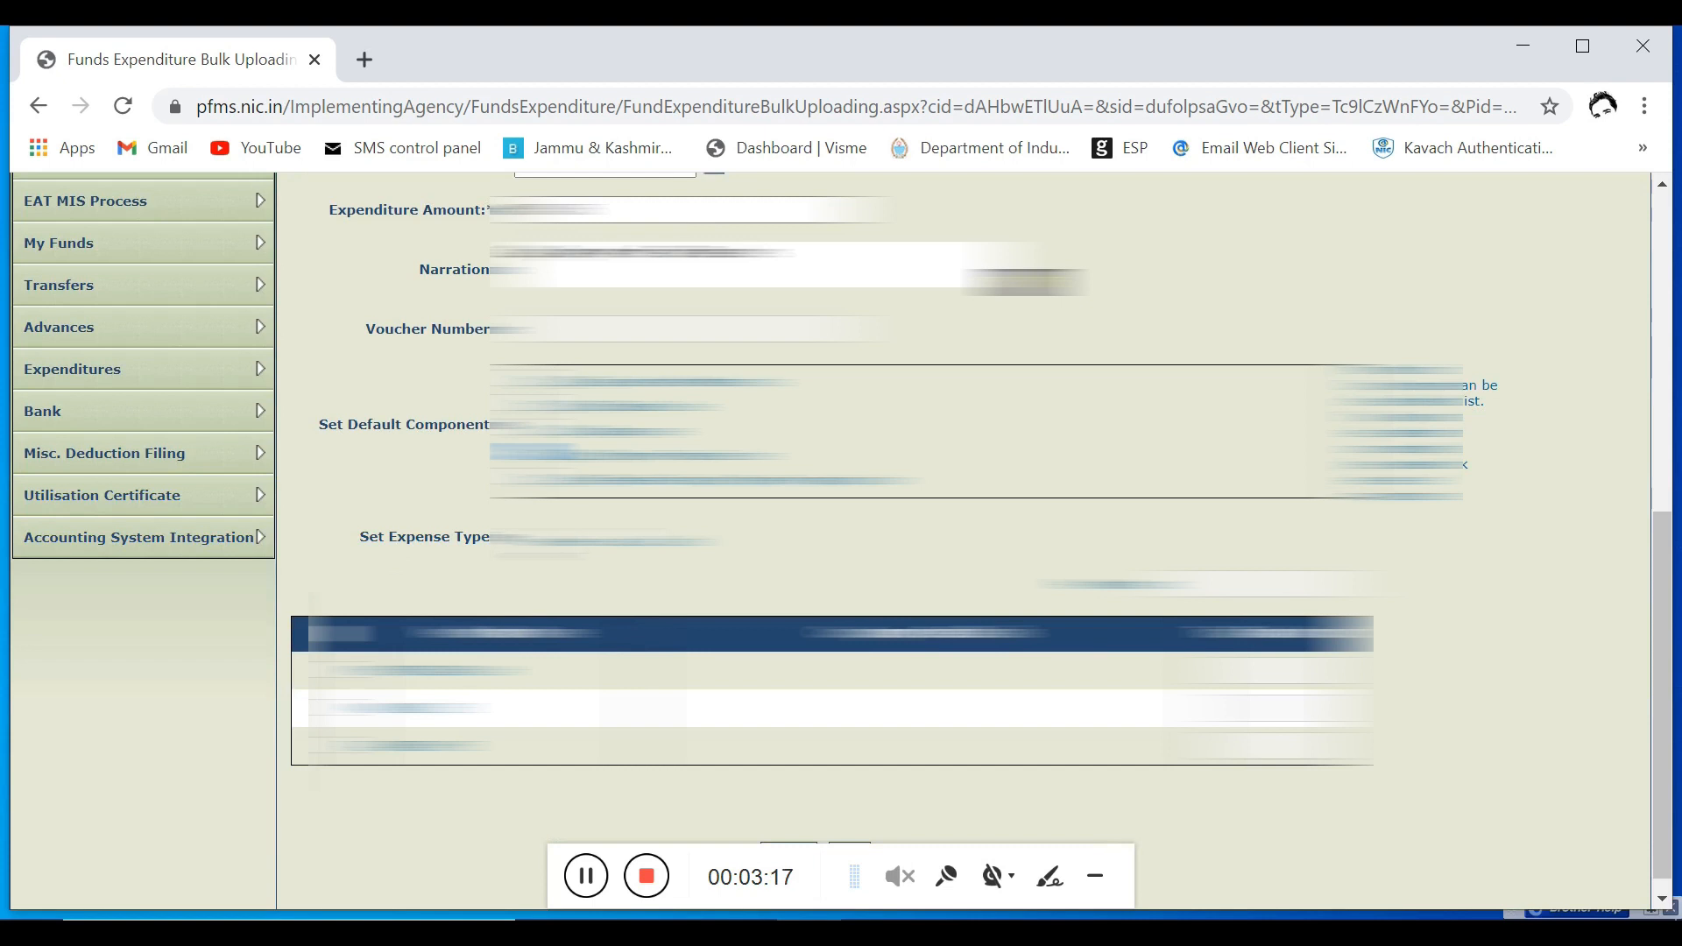
Step: Set the expense type to Revenue and include the first listed vendor in the bulk expenditure
scroll(841, 540, down, 1)
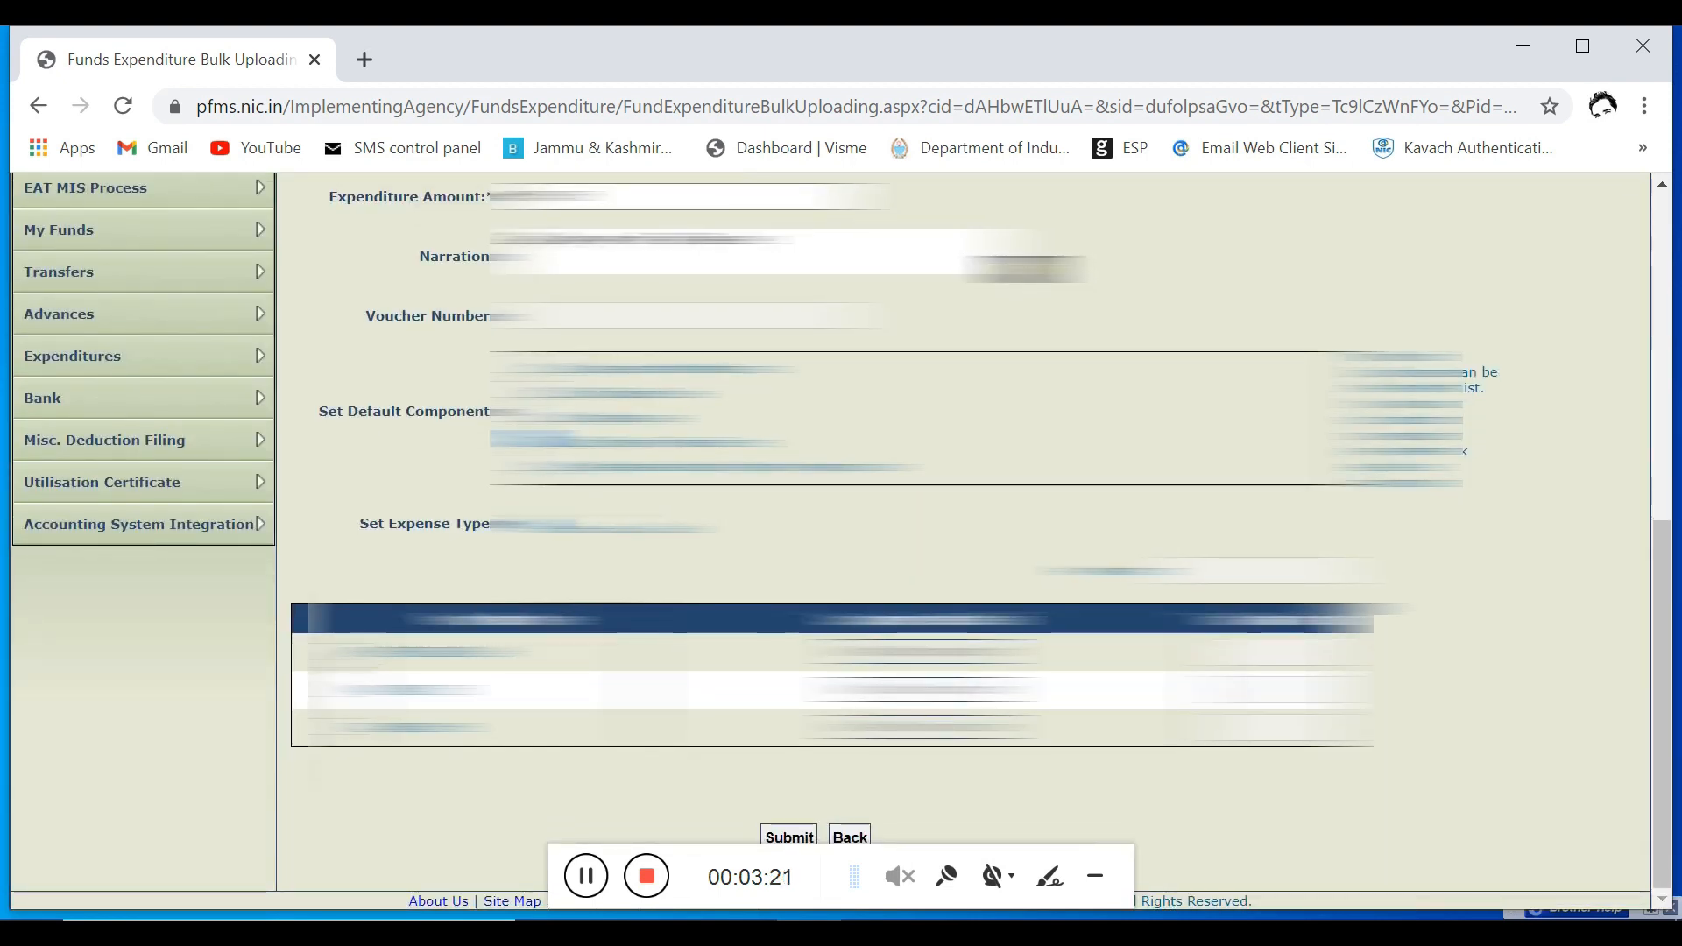
click(324, 651)
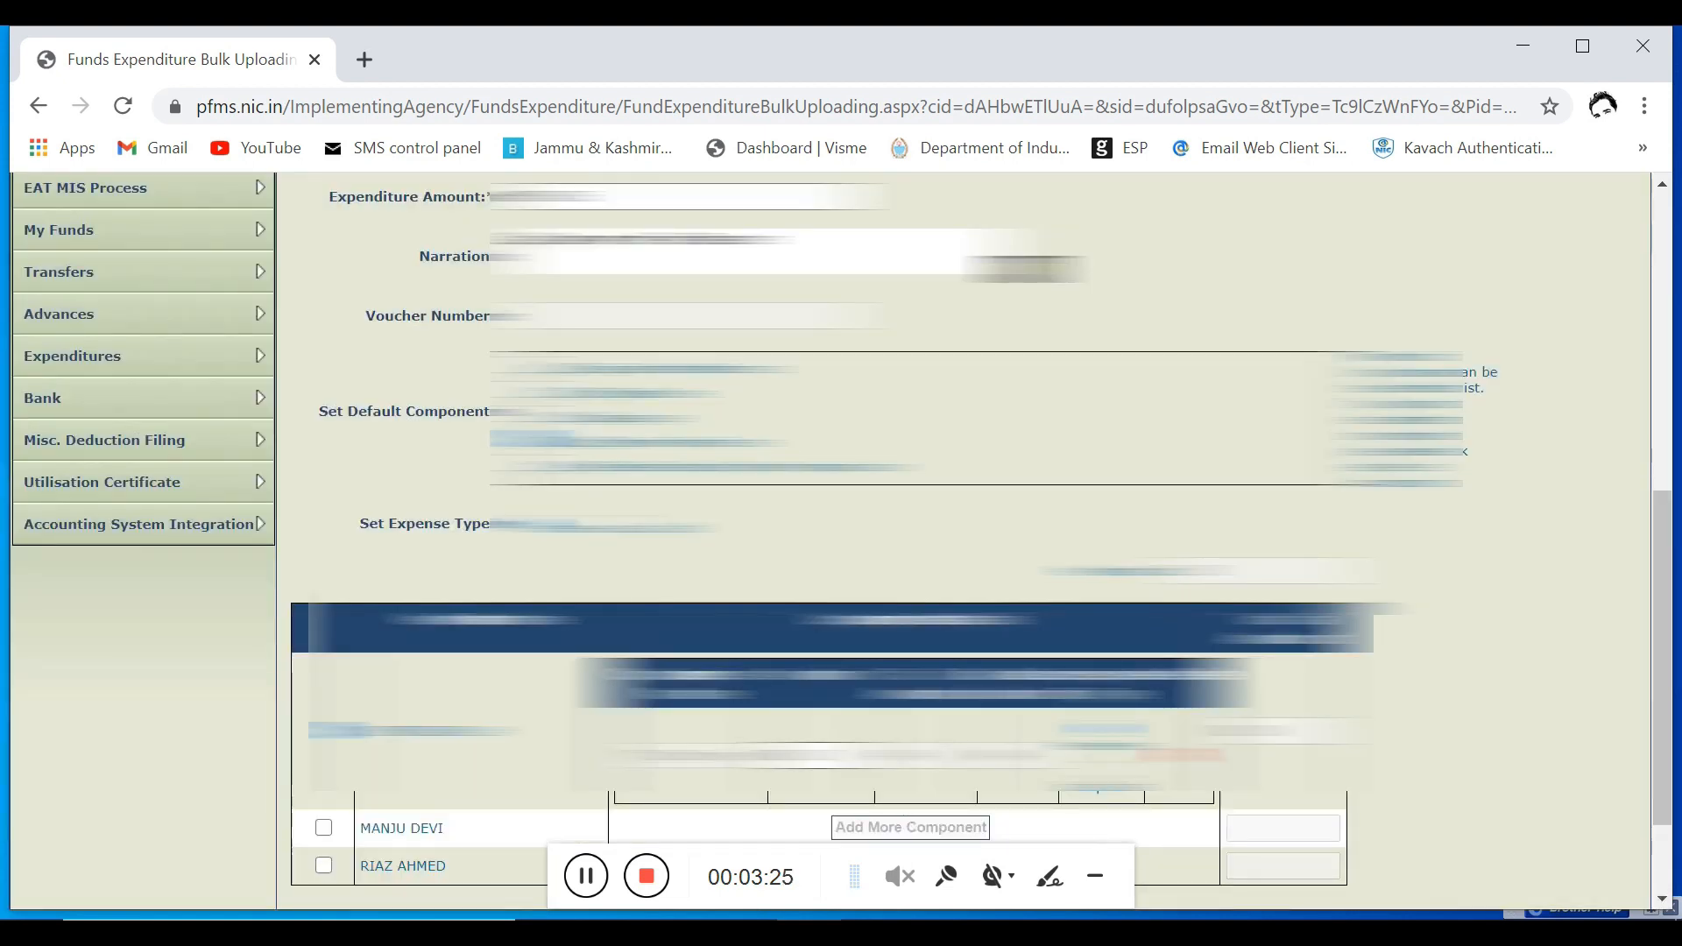
Step: Include the remaining two listed vendors and submit the bulk expenditure
scroll(841, 540, down, 1)
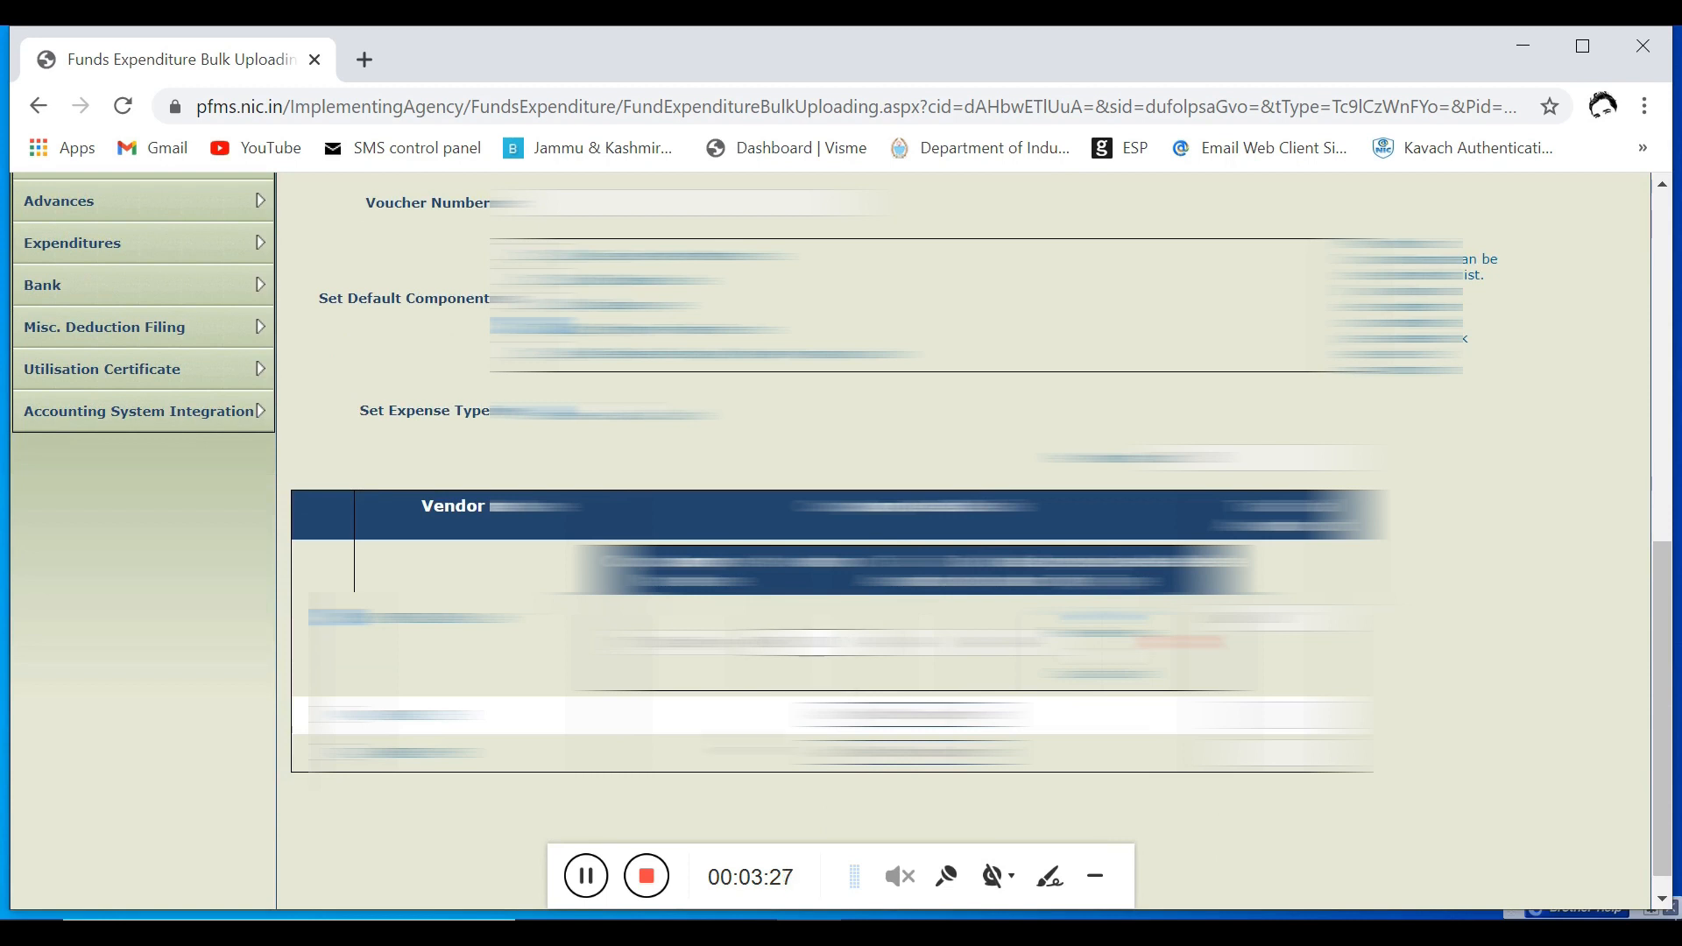
click(584, 871)
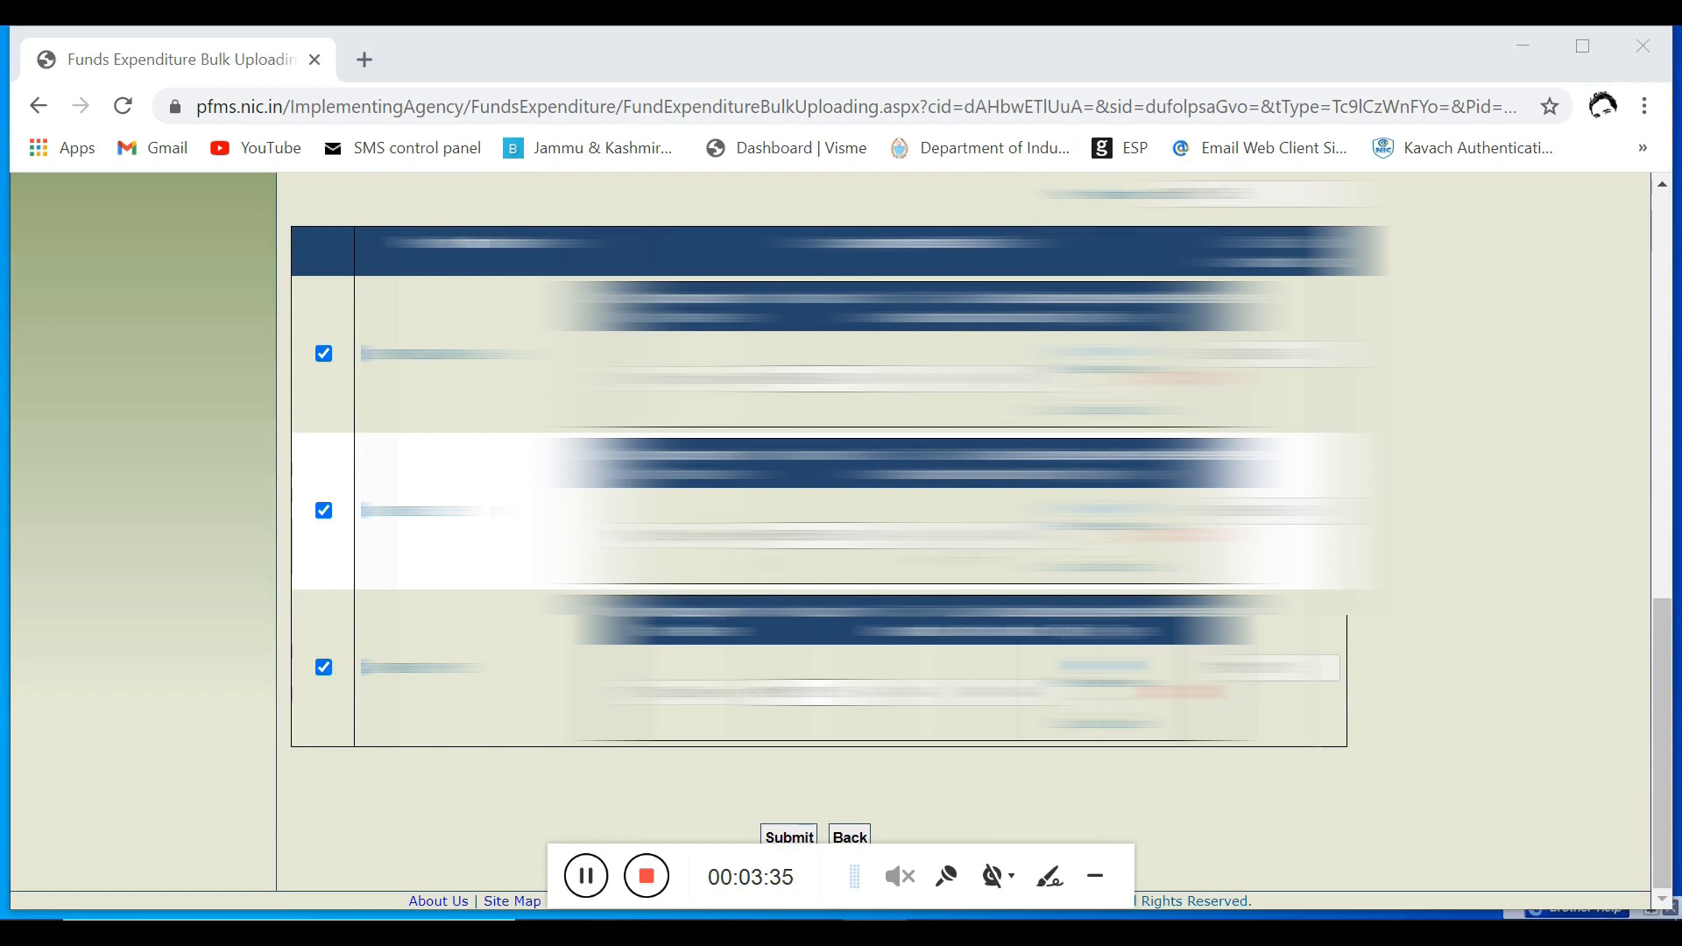
click(799, 839)
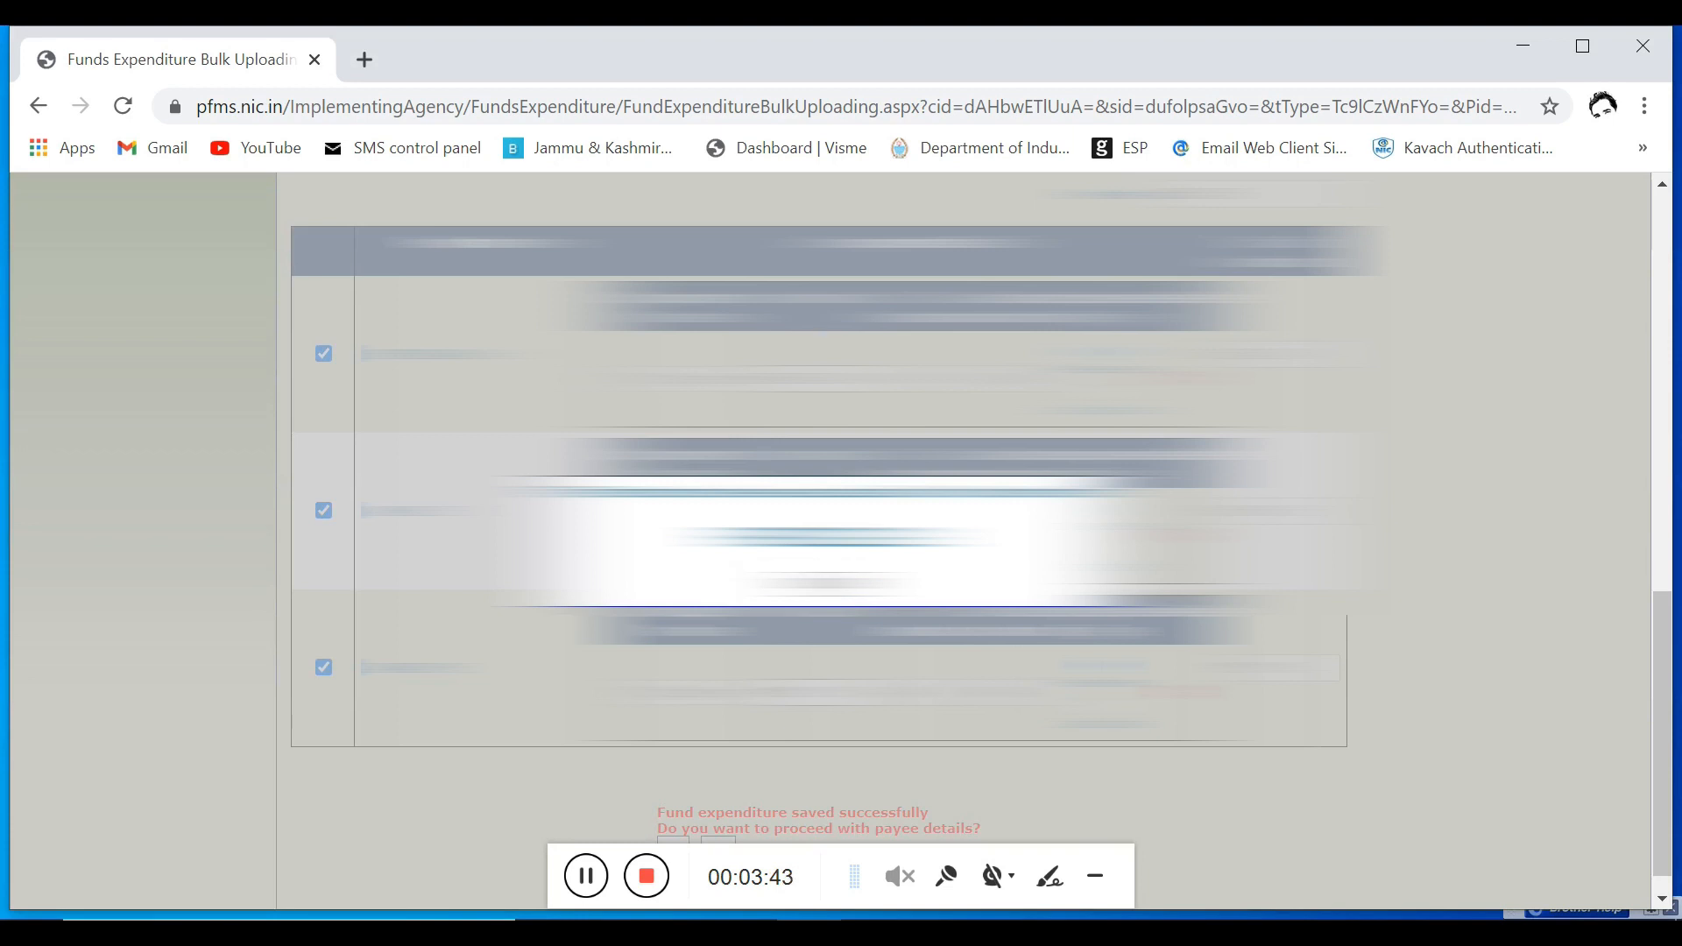
Step: Dismiss the save confirmation and proceed with the payee details of the bulk expenditure
drag(714, 537, 956, 538)
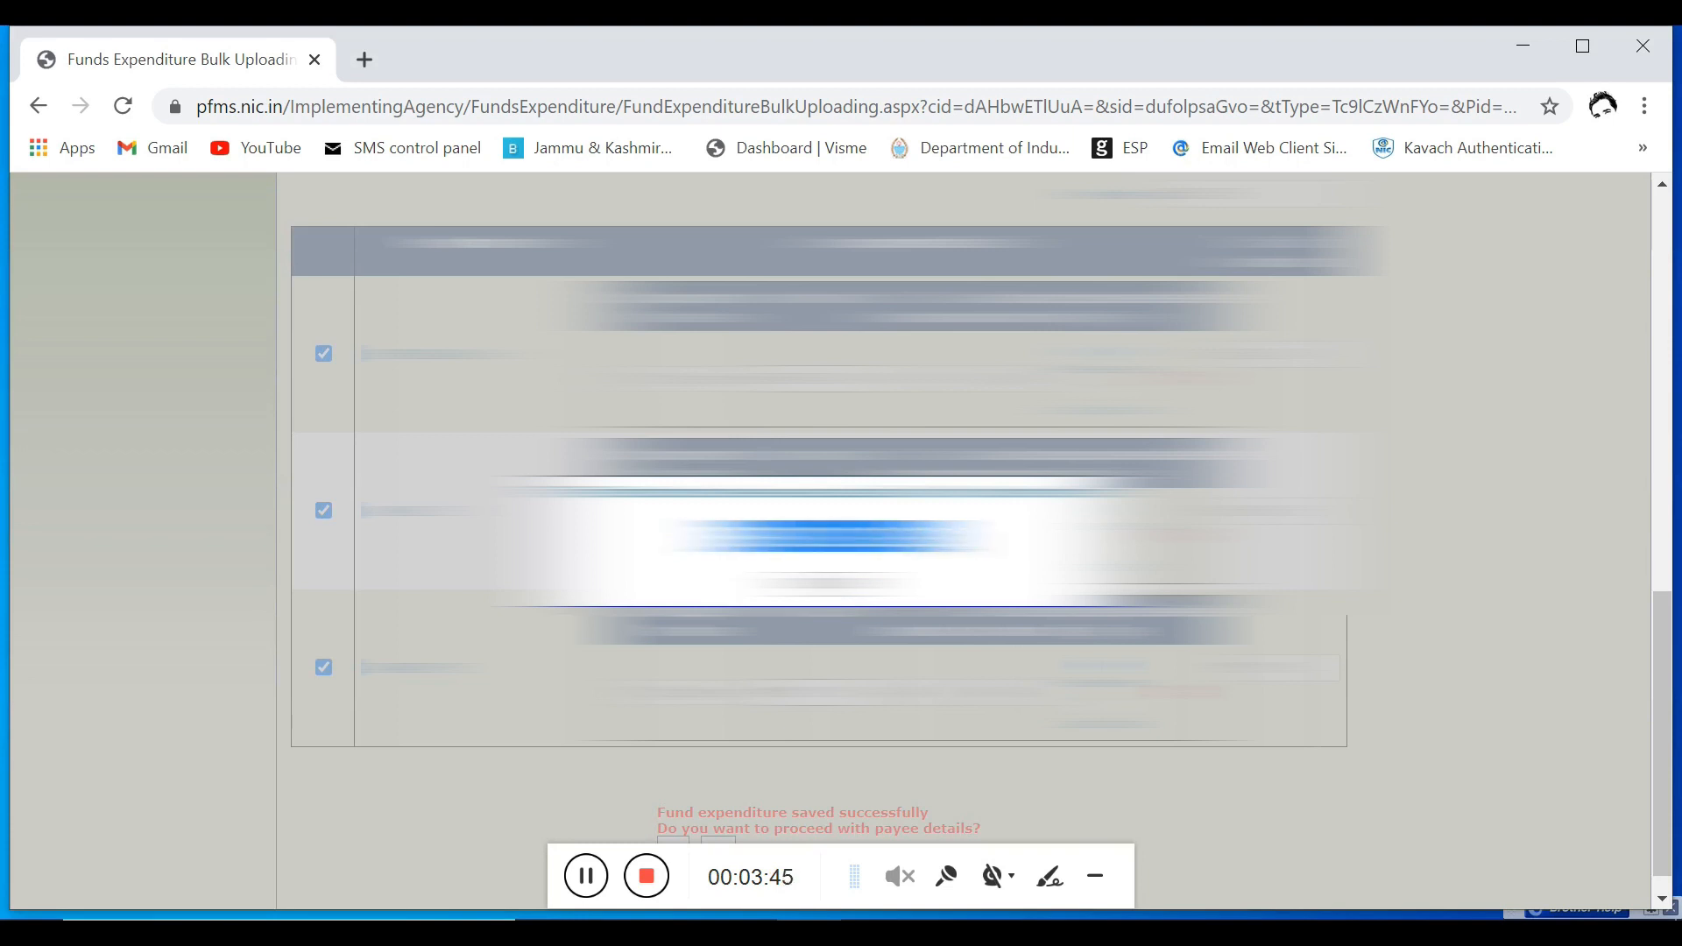
click(956, 544)
click(829, 584)
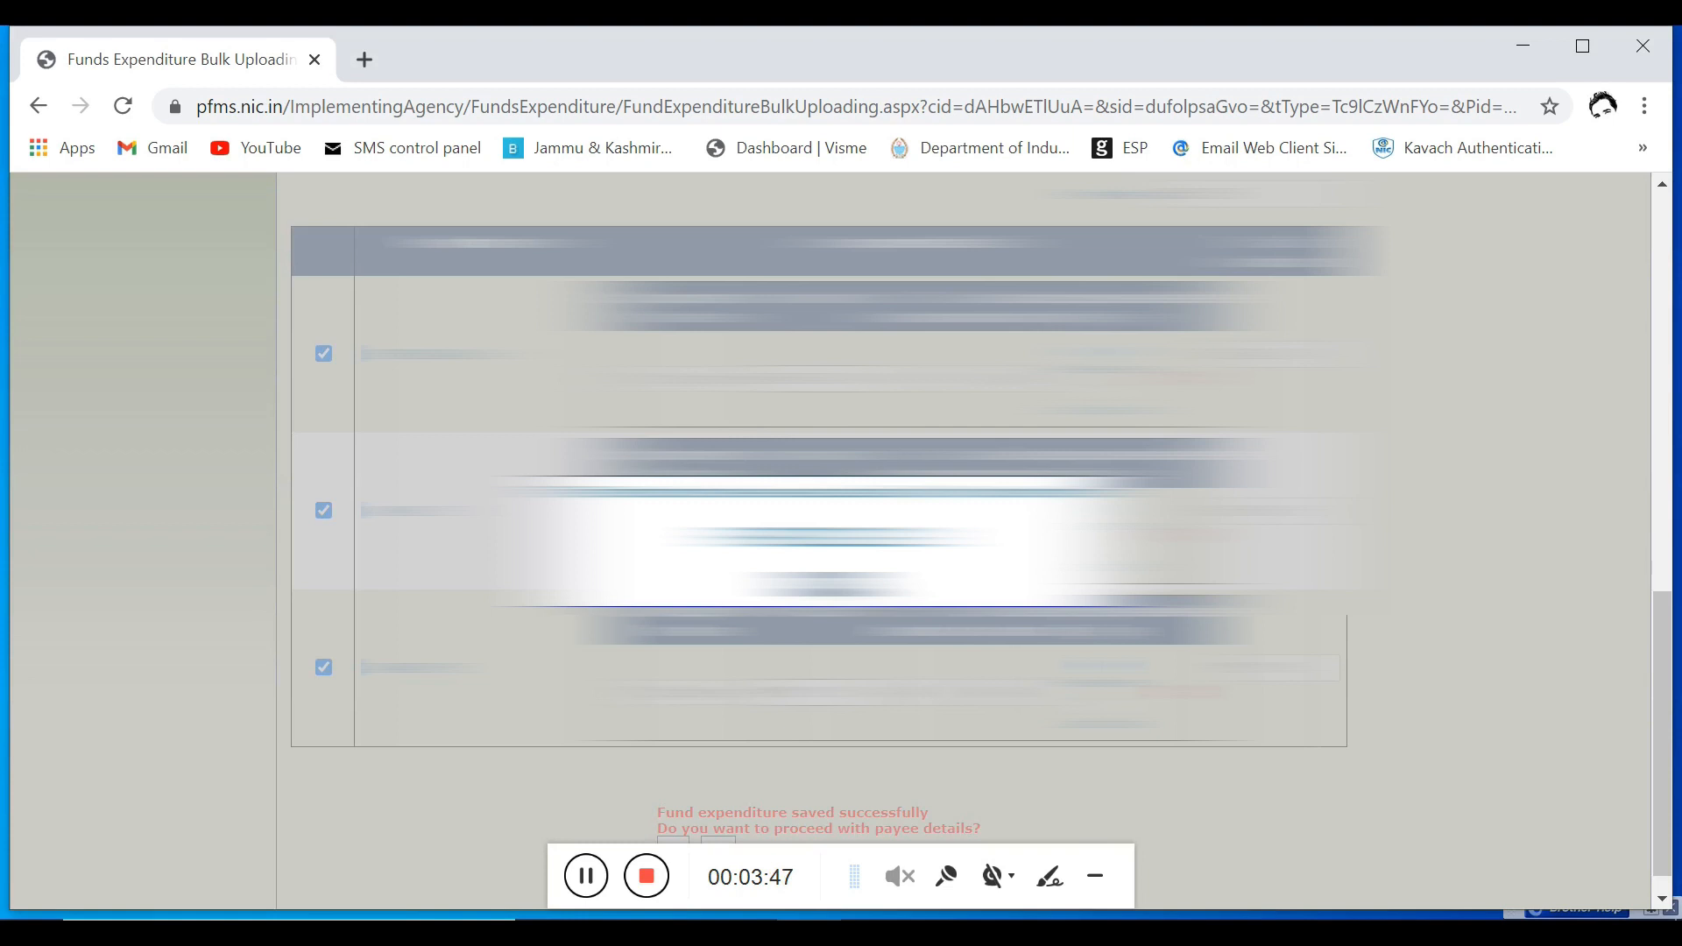
scroll(829, 561, down, 1)
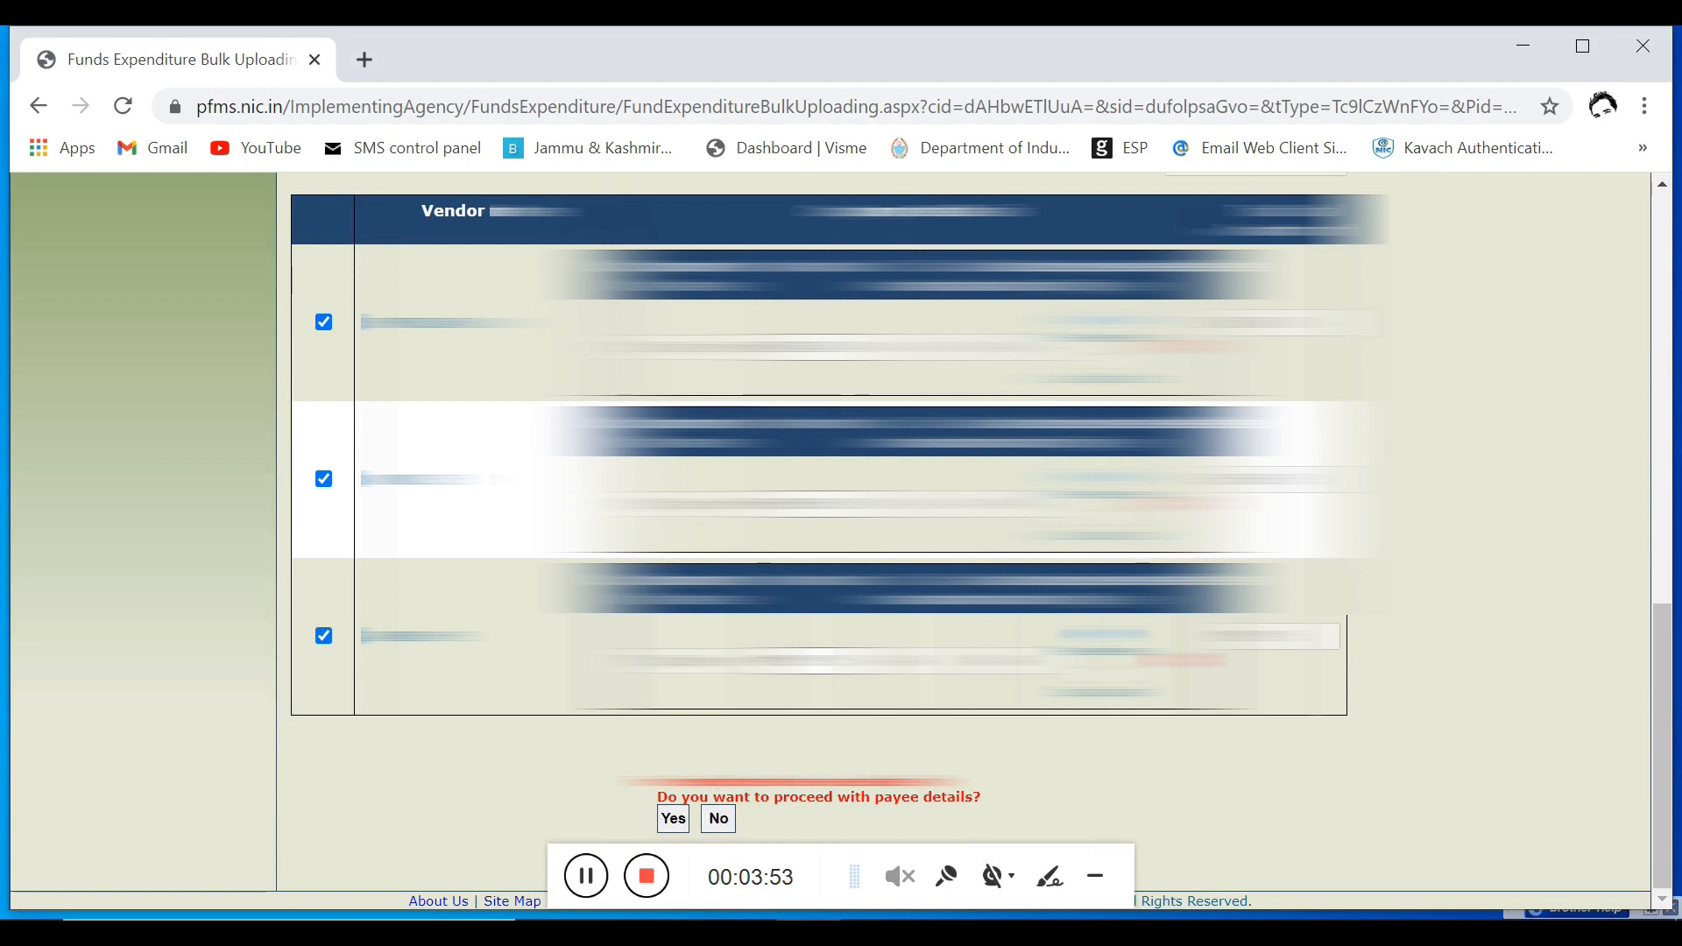
click(676, 824)
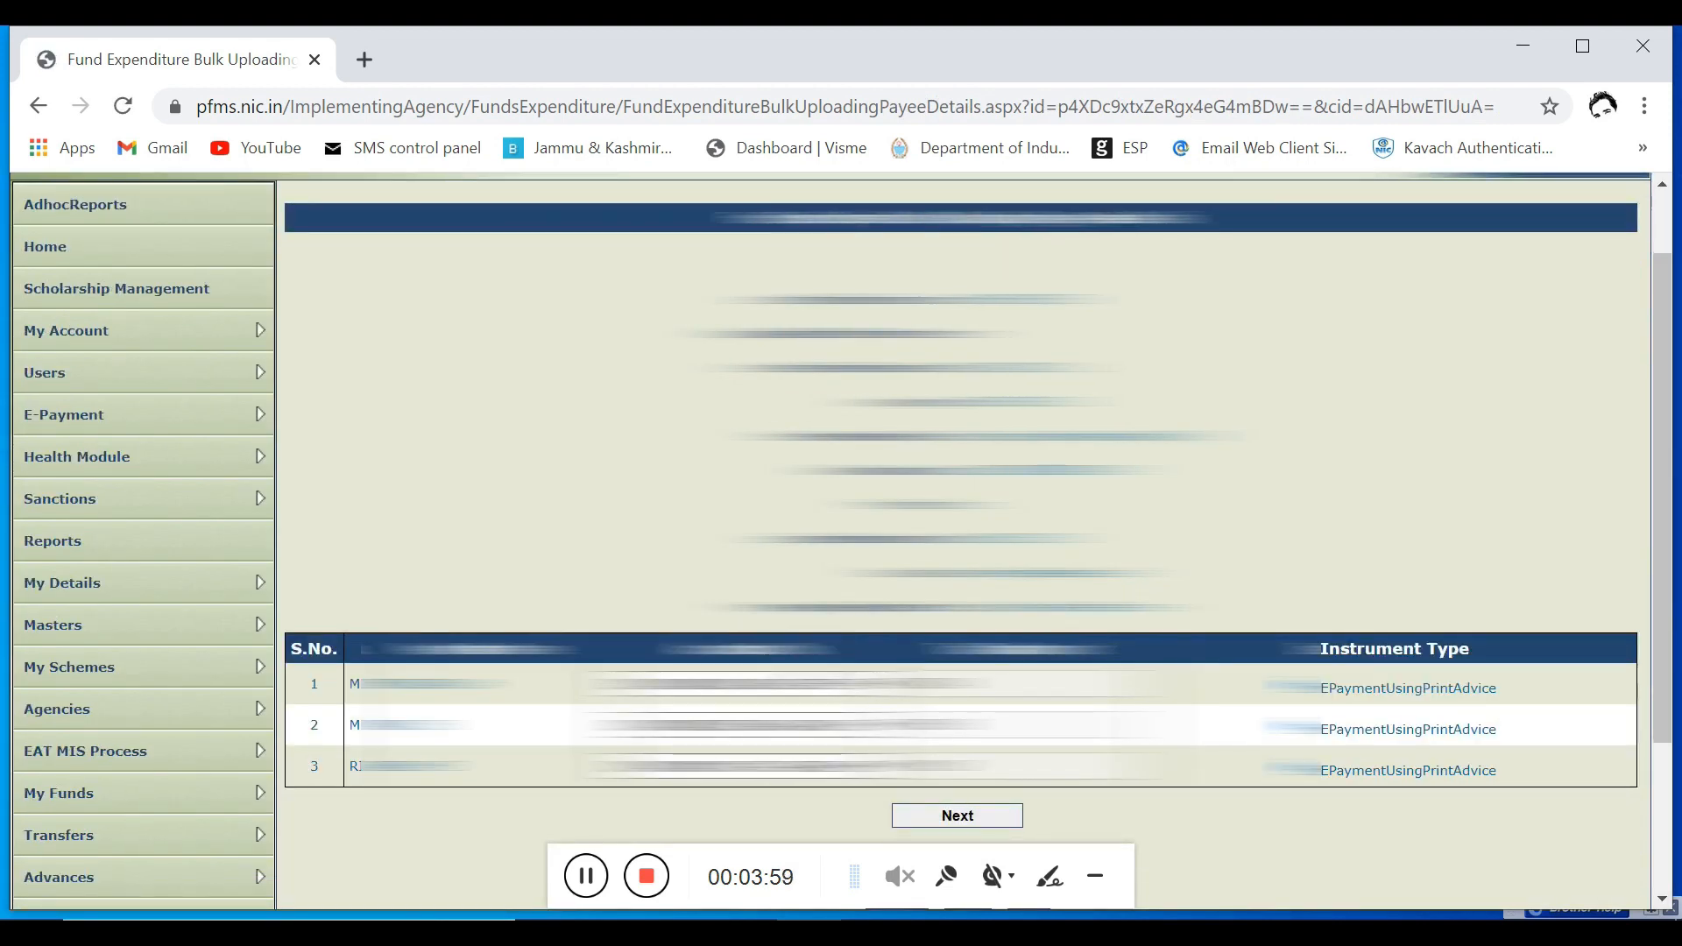
Step: Continue from the vendors' instrument types to their E-Payment details and check the first vendor's payment entry
scroll(810, 670, down, 2)
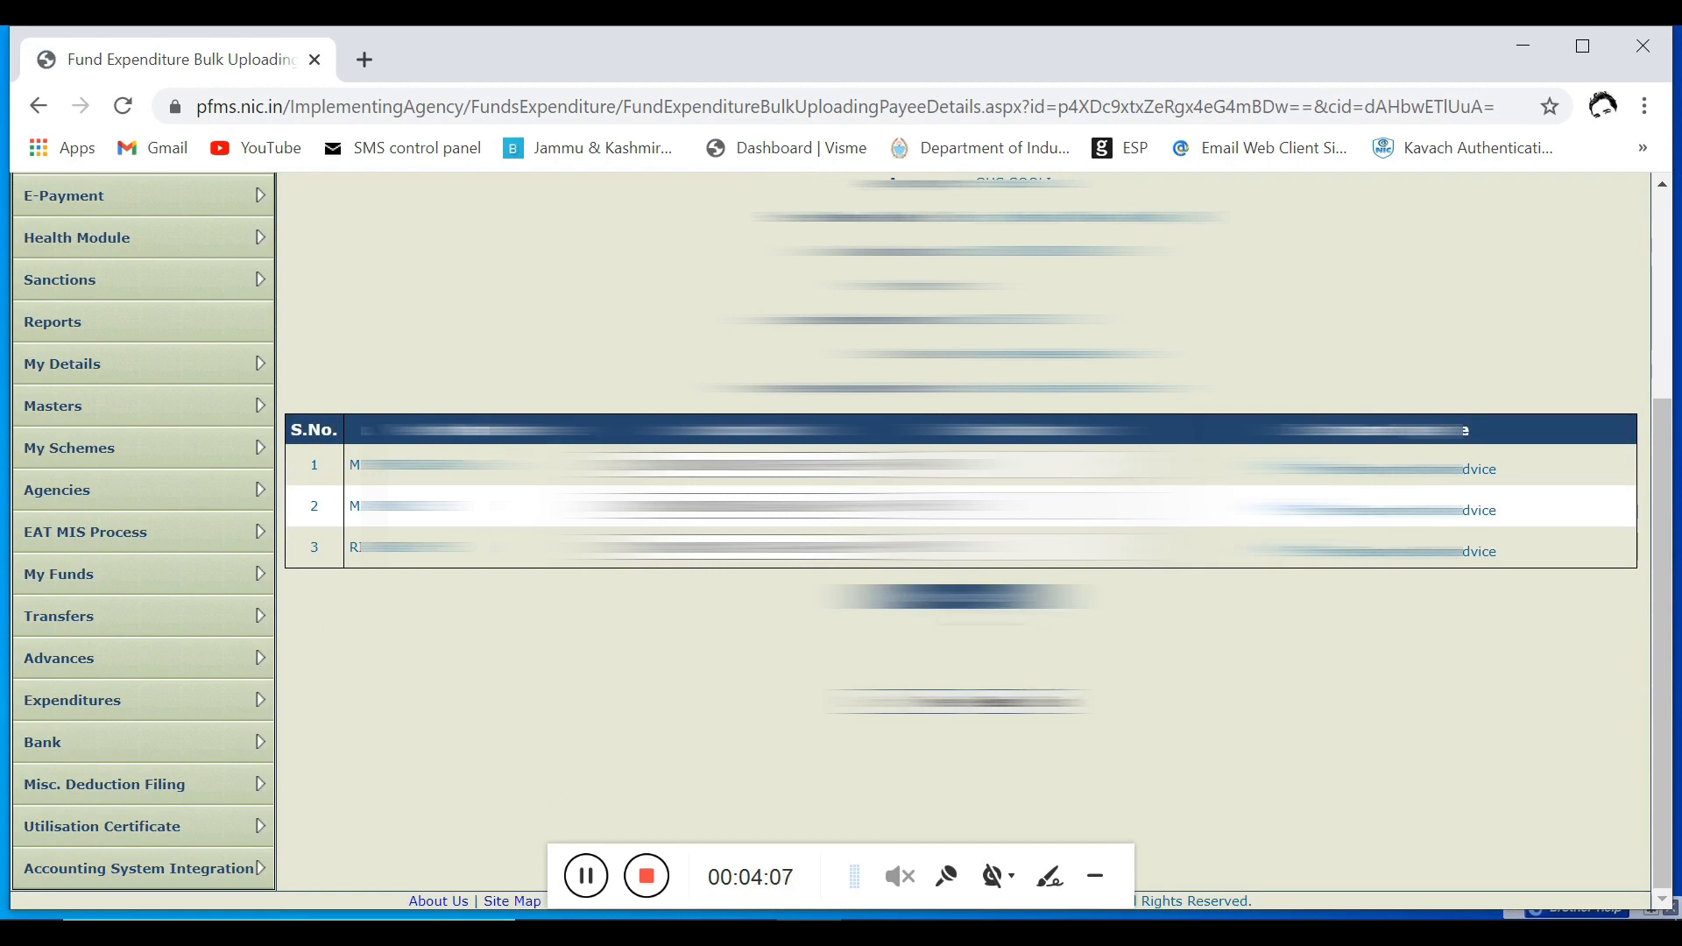
click(959, 596)
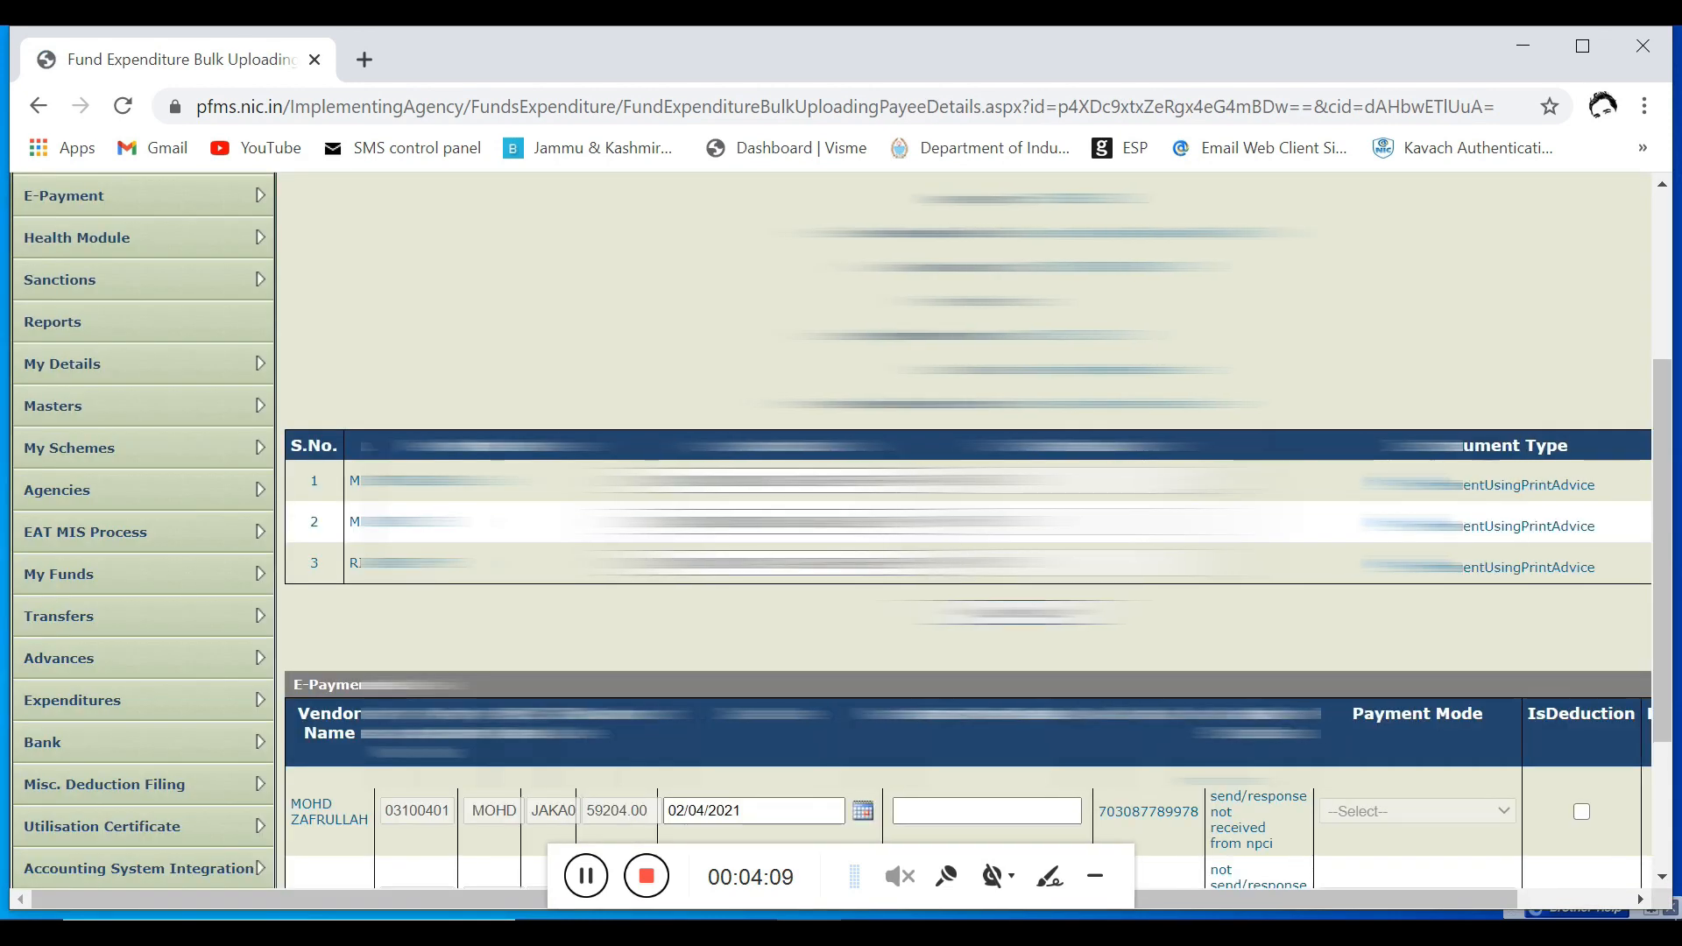
scroll(963, 525, down, 3)
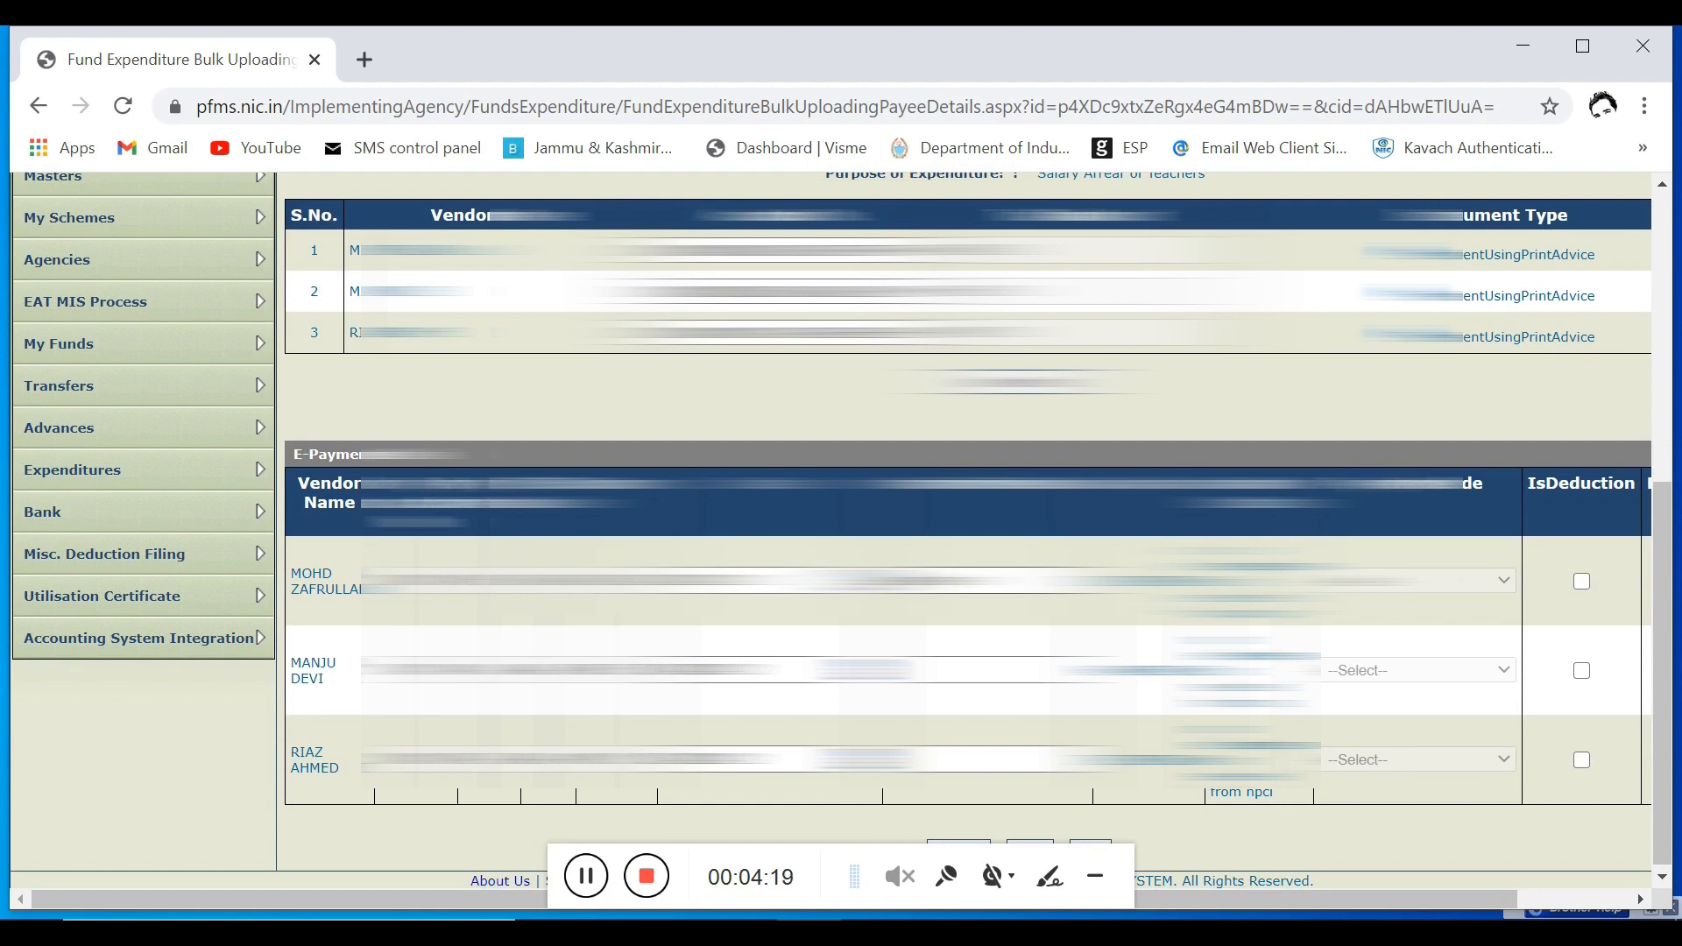
drag(990, 582, 891, 602)
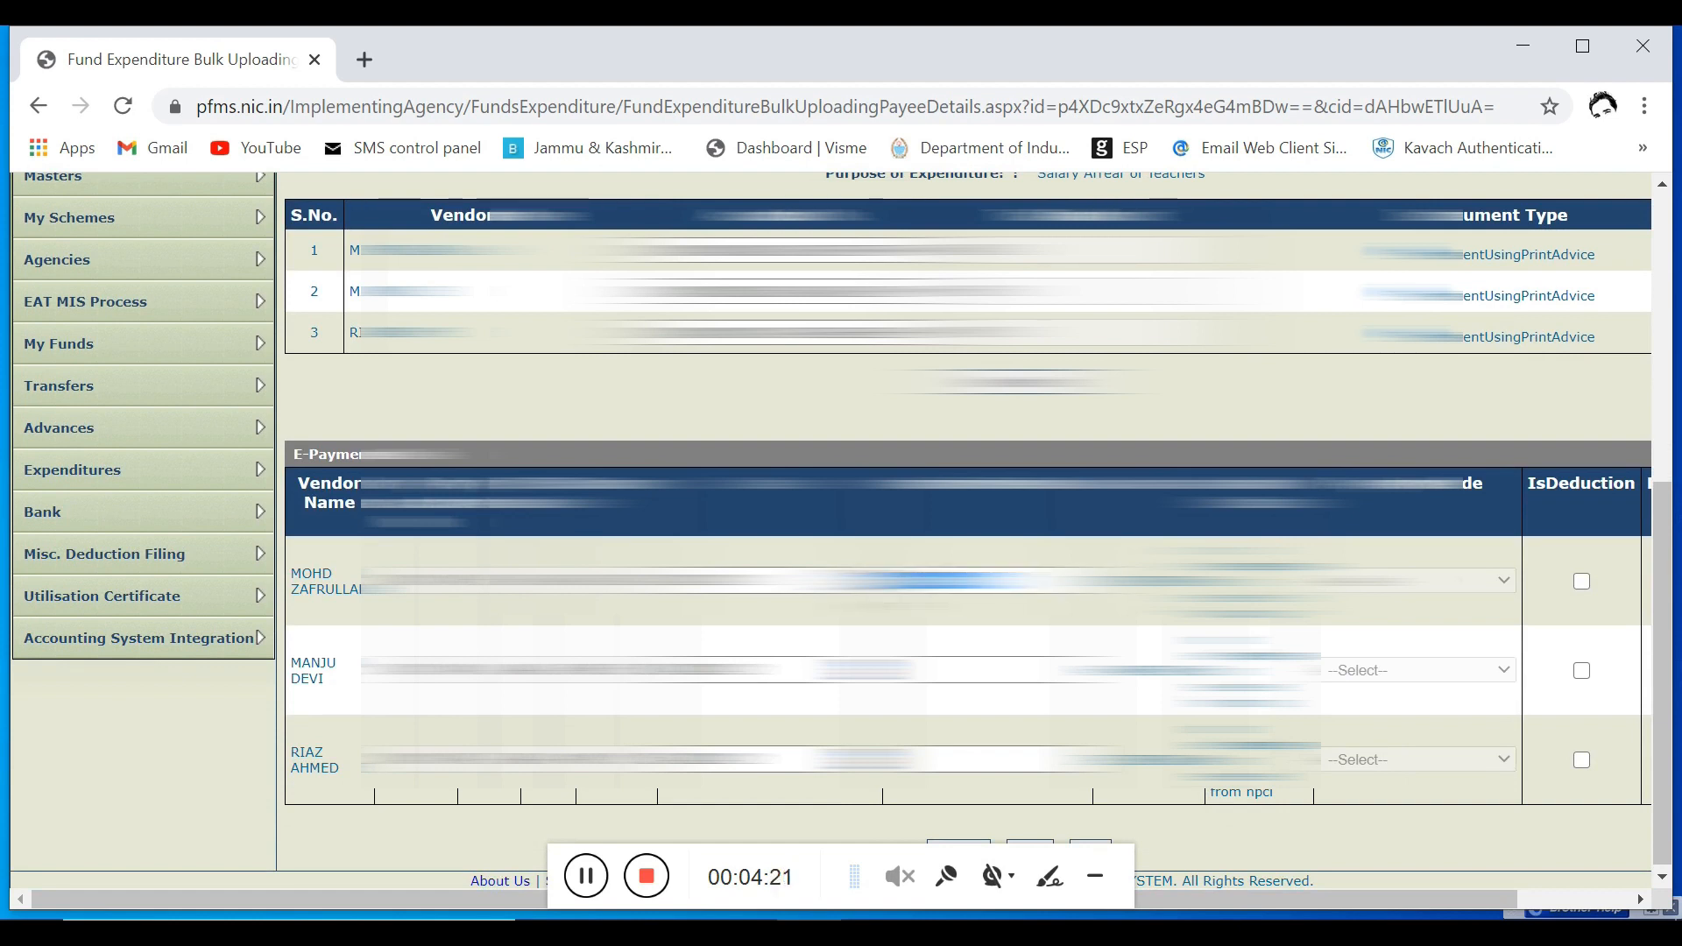
click(928, 585)
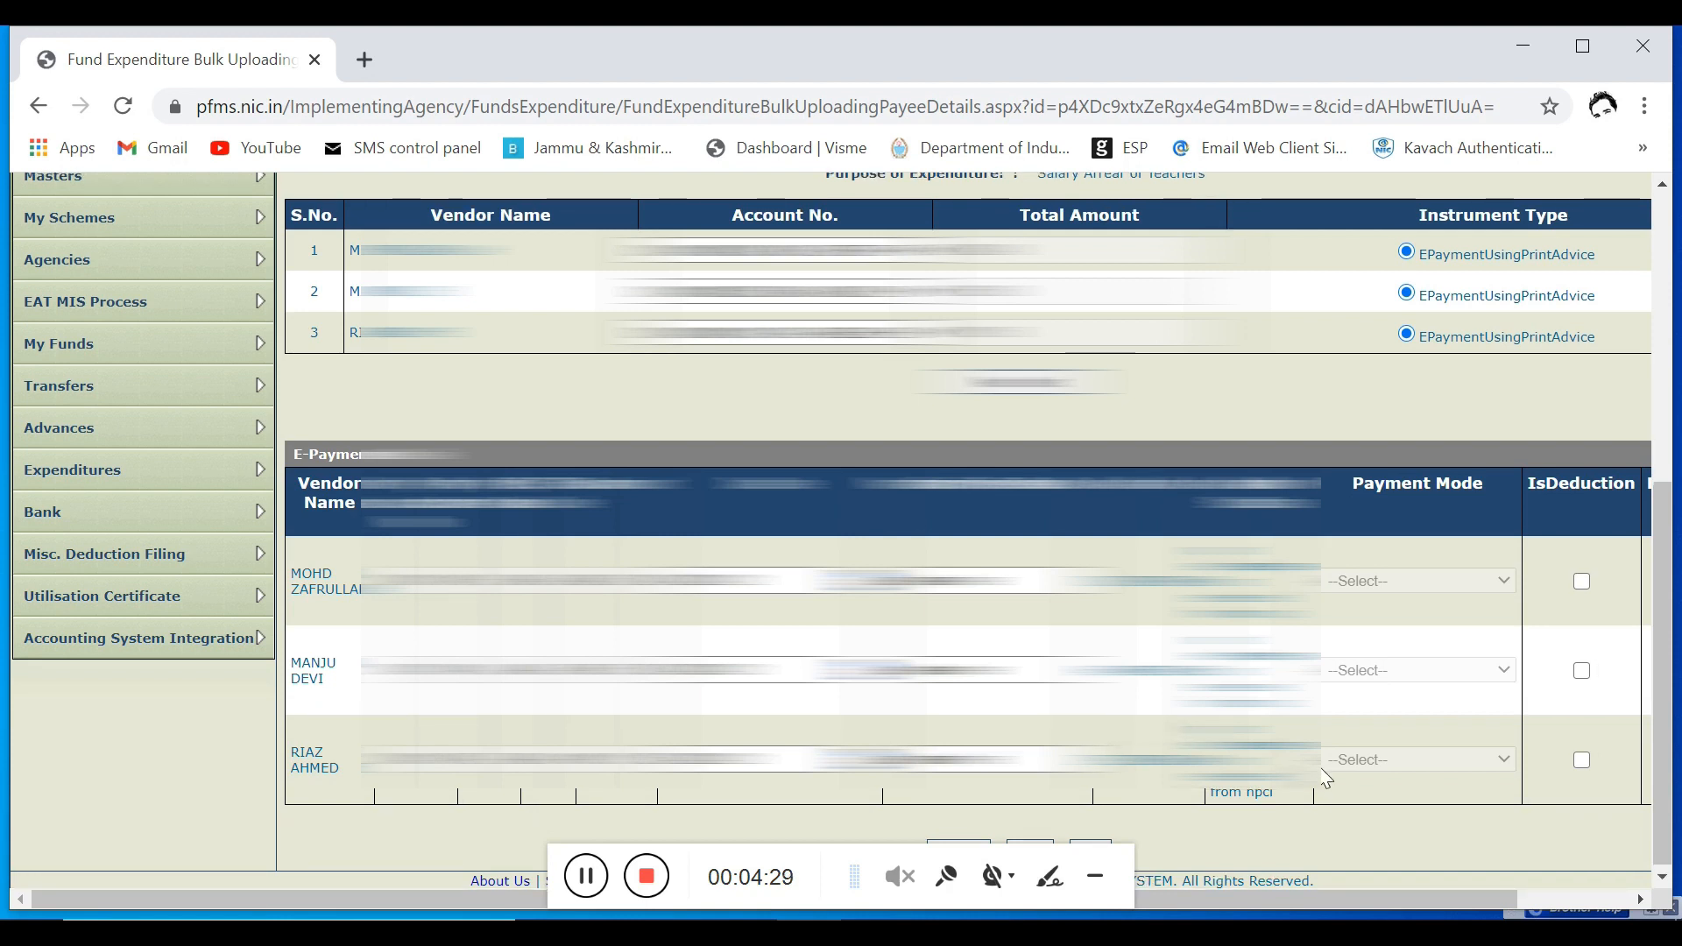
Step: Confirm the vendors' E-Payment details and open the bulk expenditure's details page
drag(1319, 902, 1227, 897)
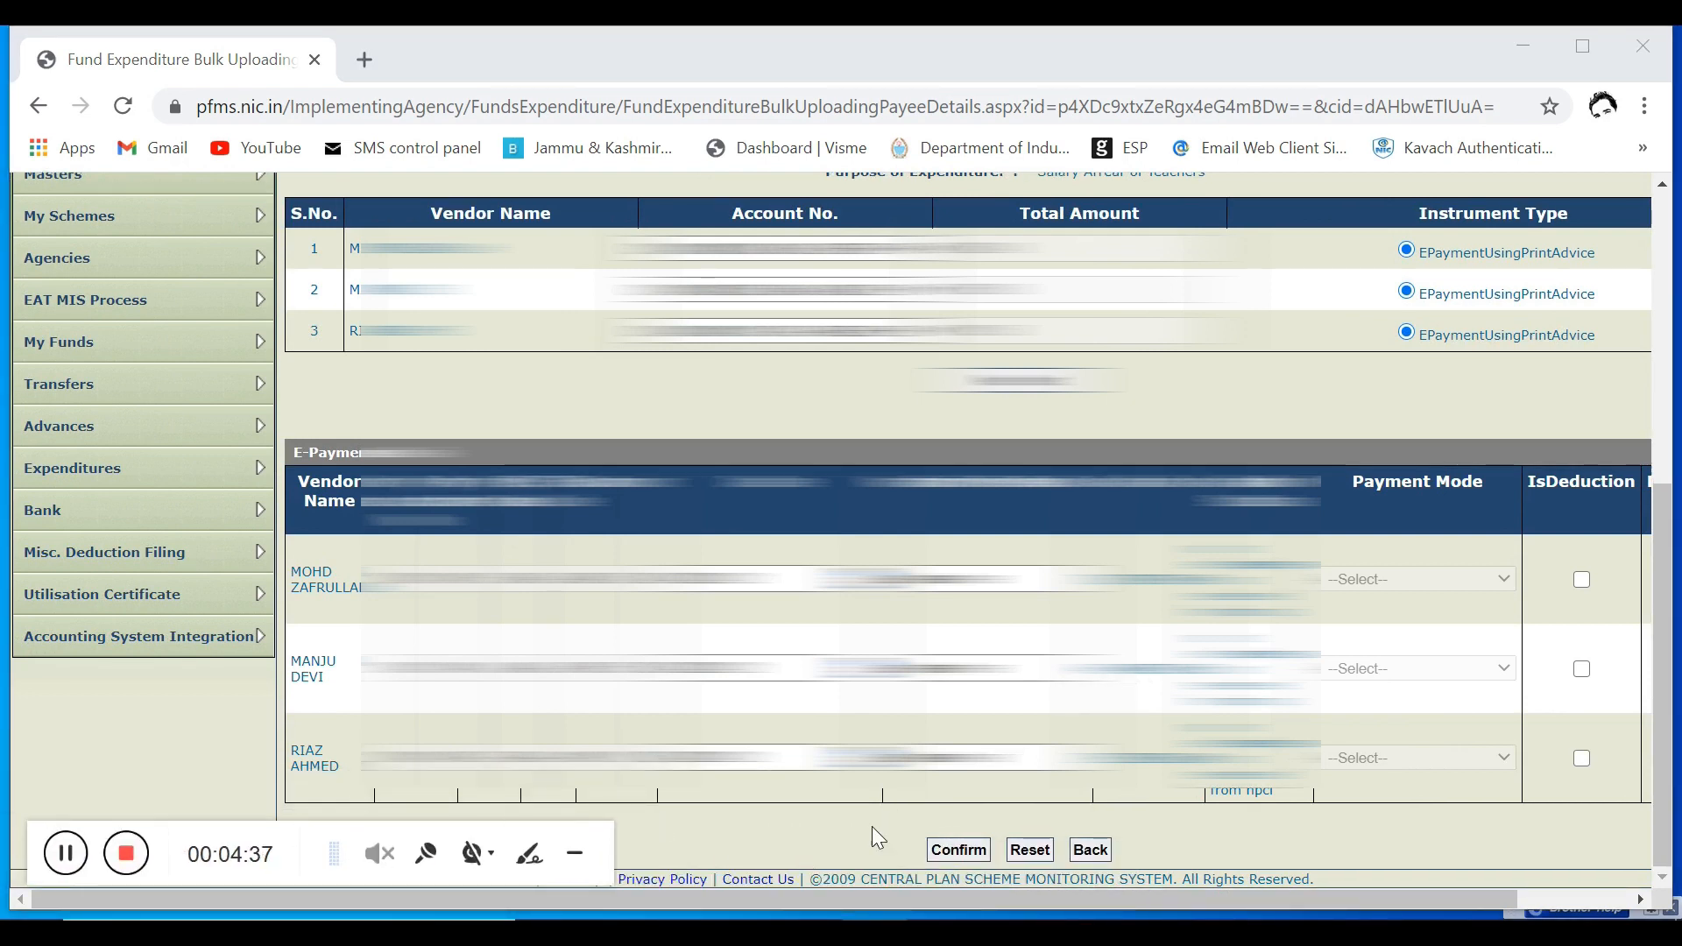
click(959, 849)
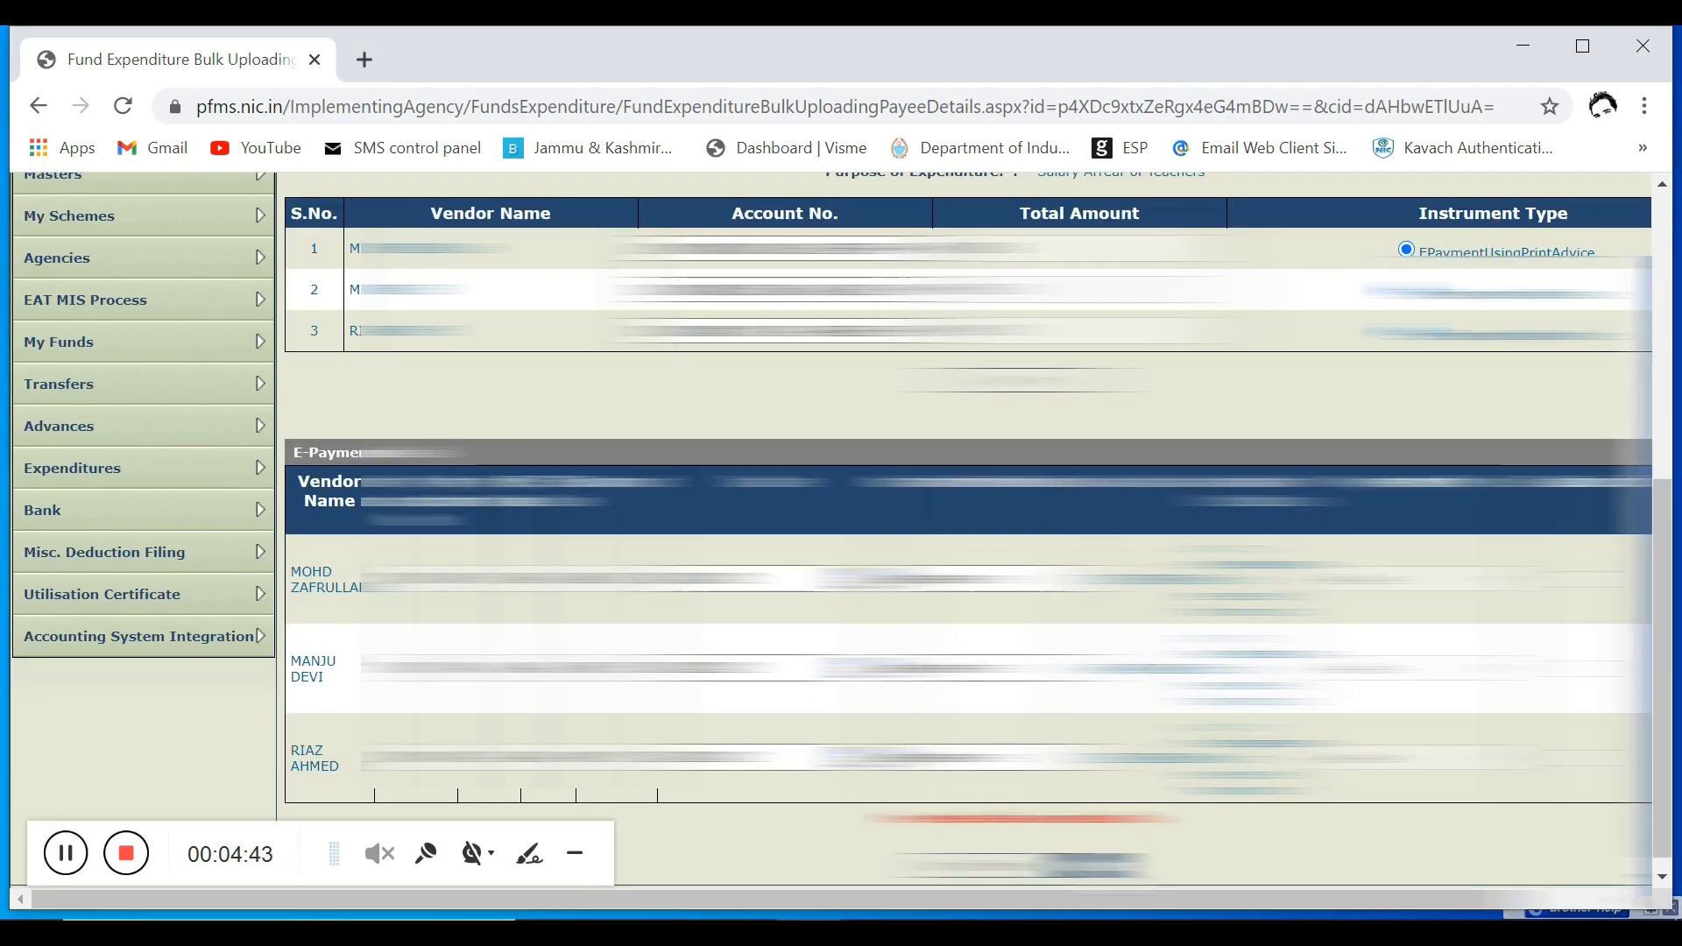
click(1091, 866)
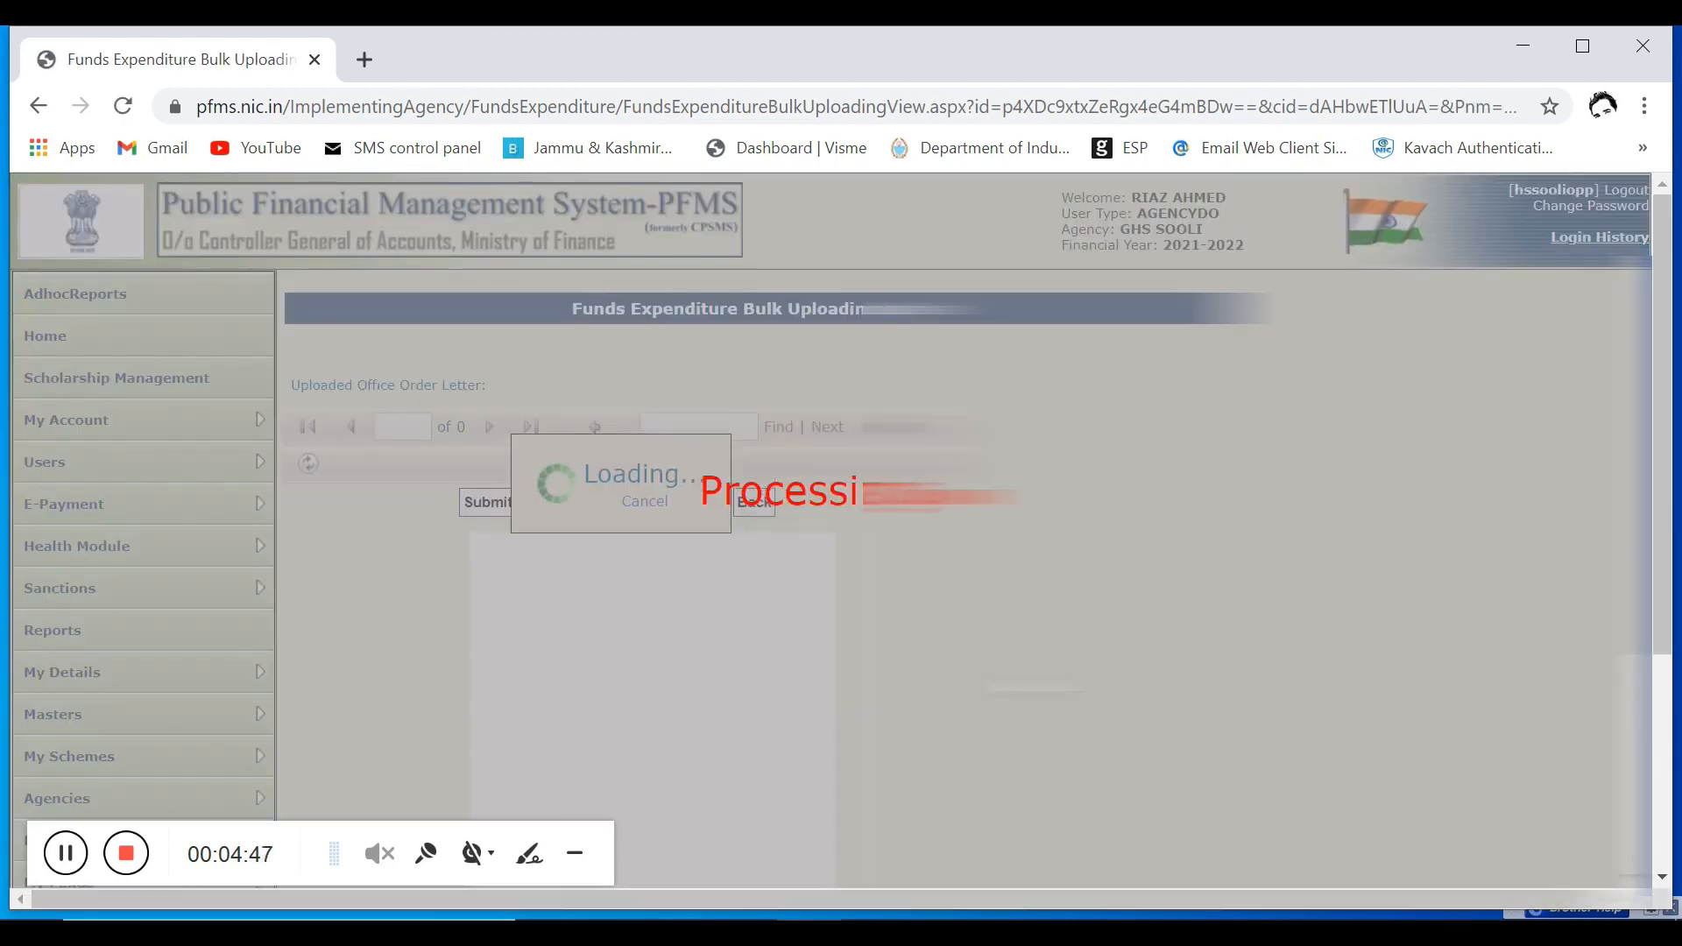
Step: Check the expenditure details and receiving vendors, and submit the bulk expenditure
scroll(964, 526, down, 3)
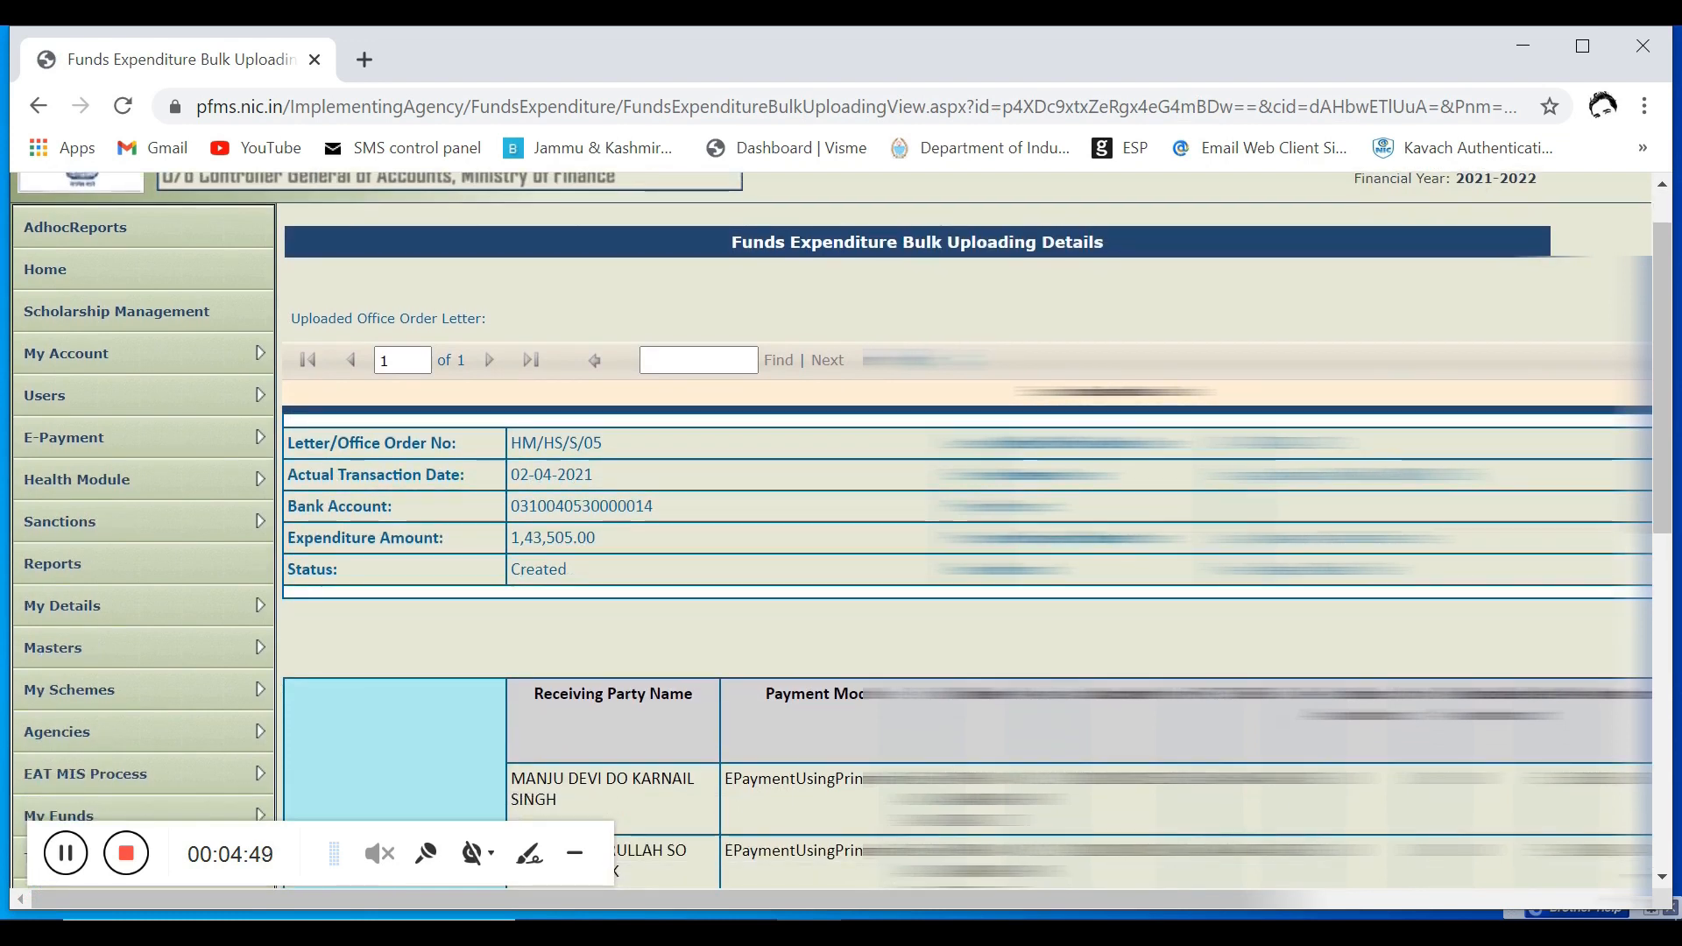
scroll(963, 525, down, 3)
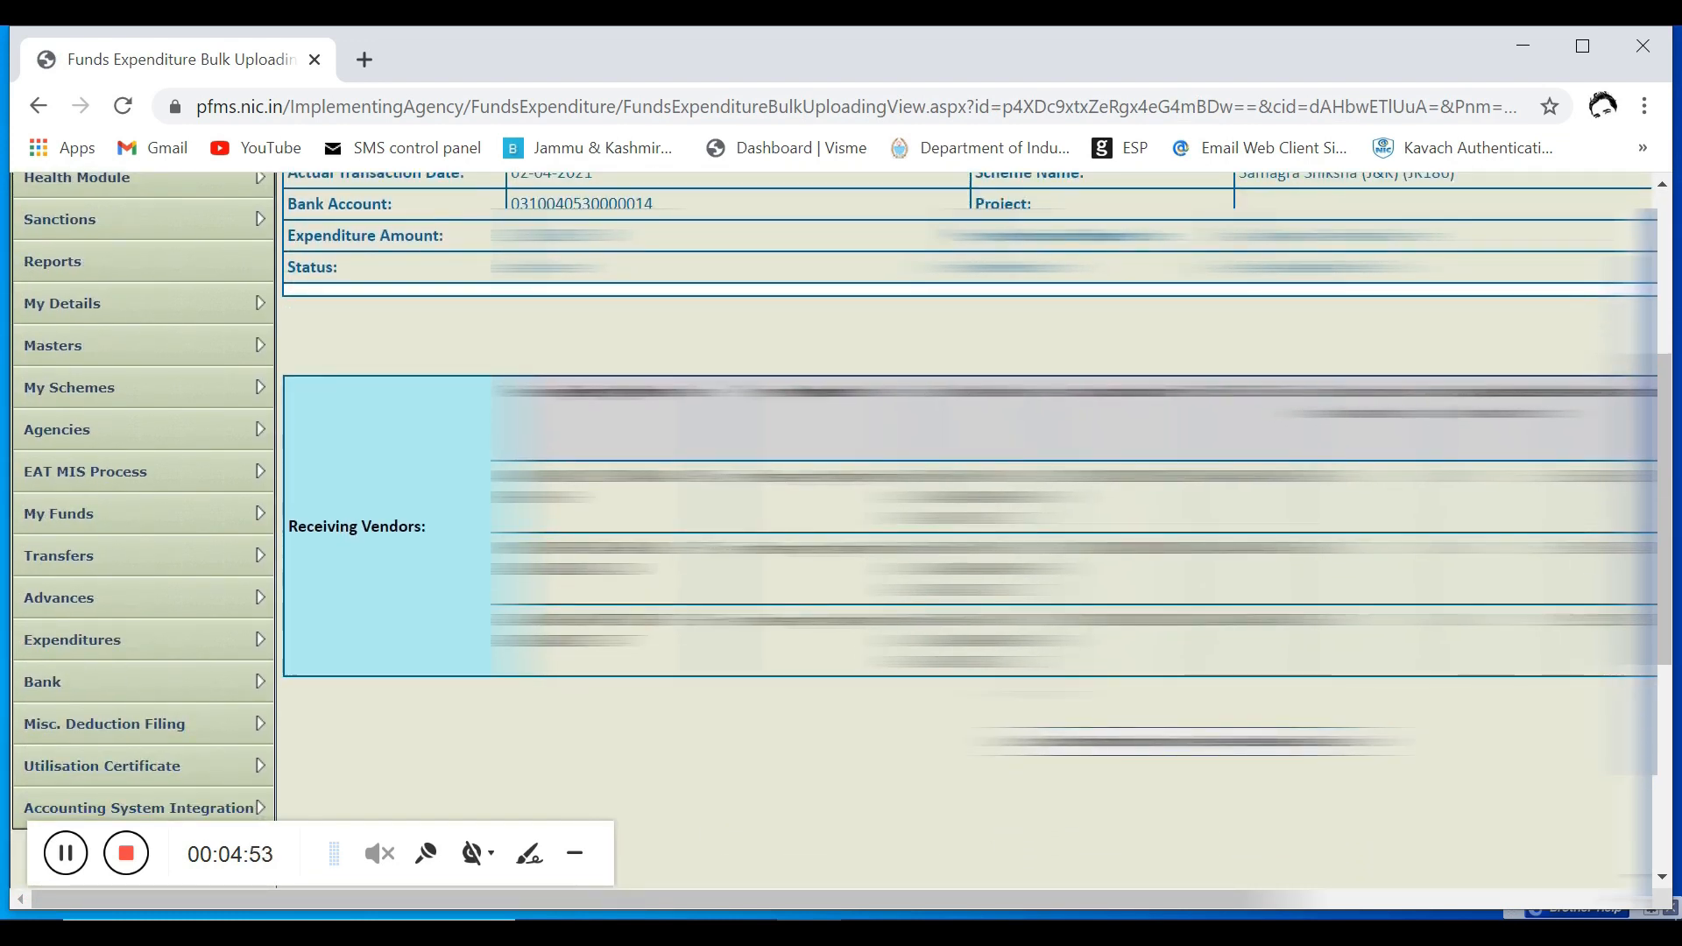
scroll(964, 525, down, 2)
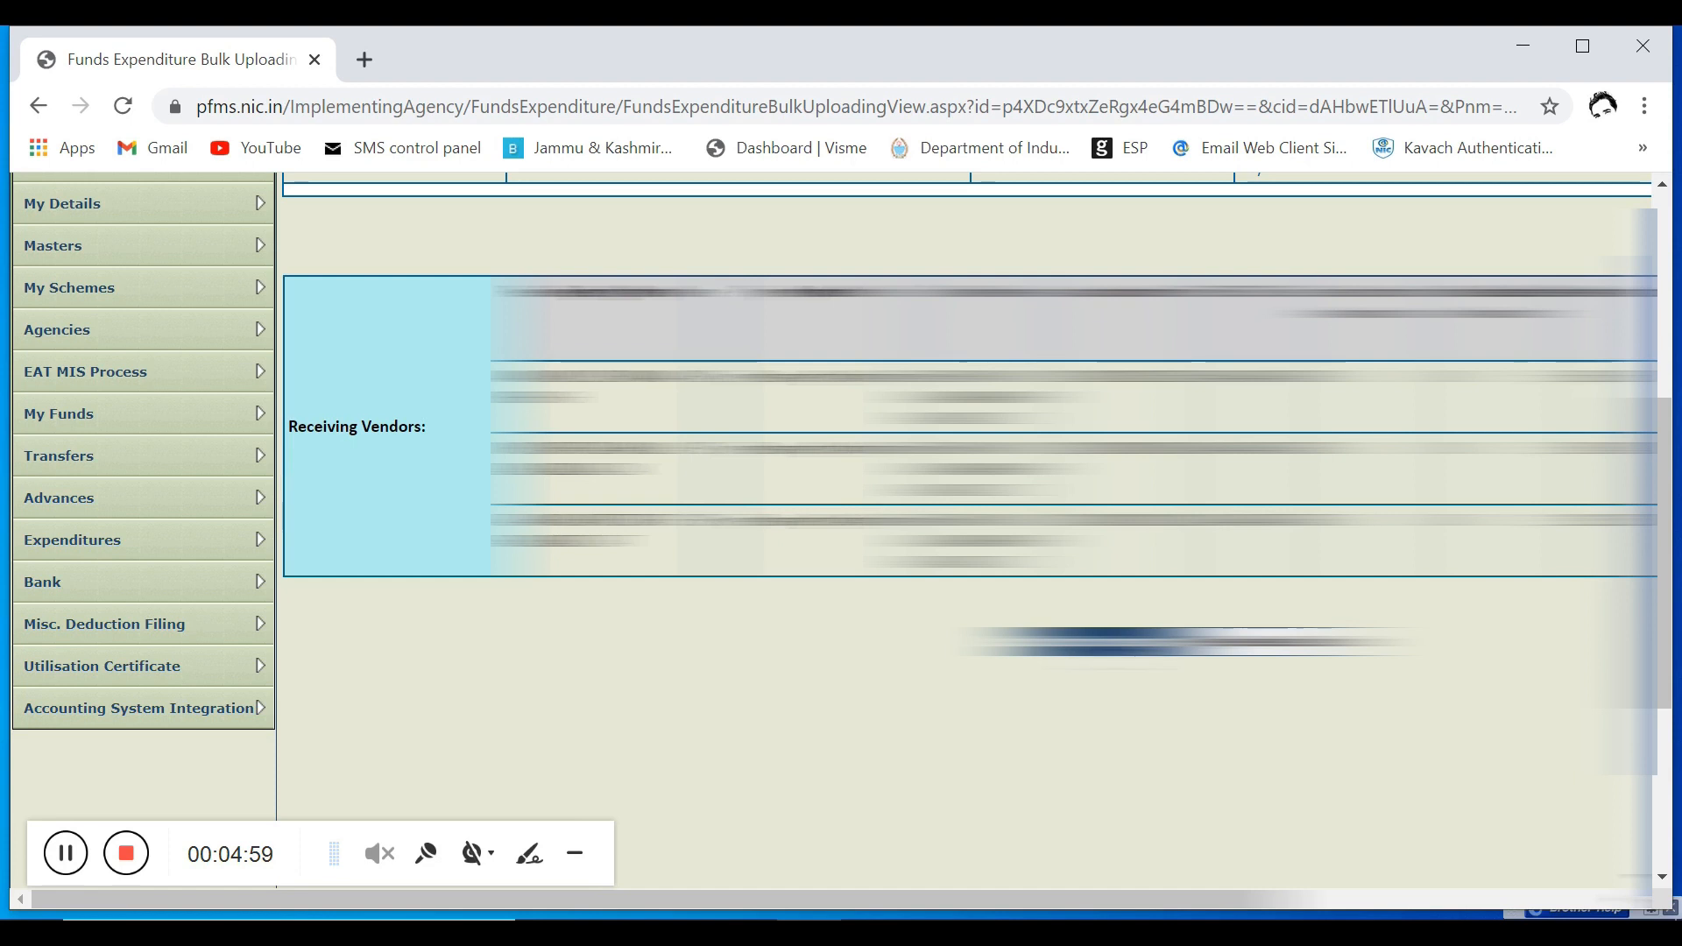
click(1111, 642)
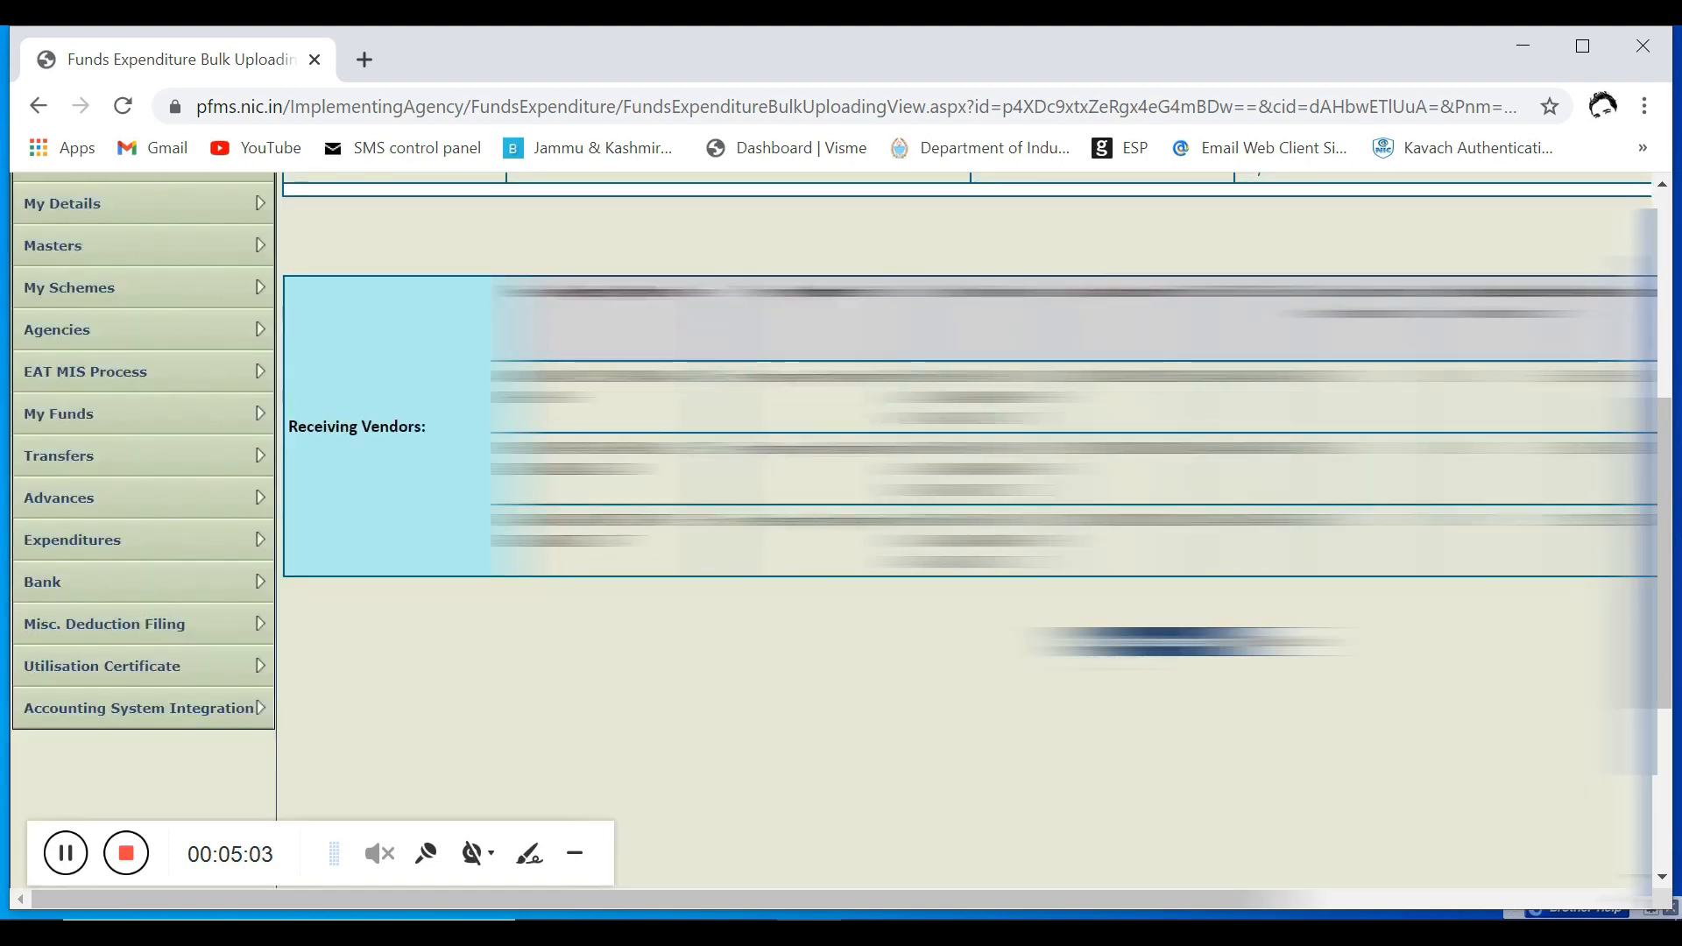
Step: Review the submitted expenditure's header details and its receiving vendors table
scroll(972, 508, up, 4)
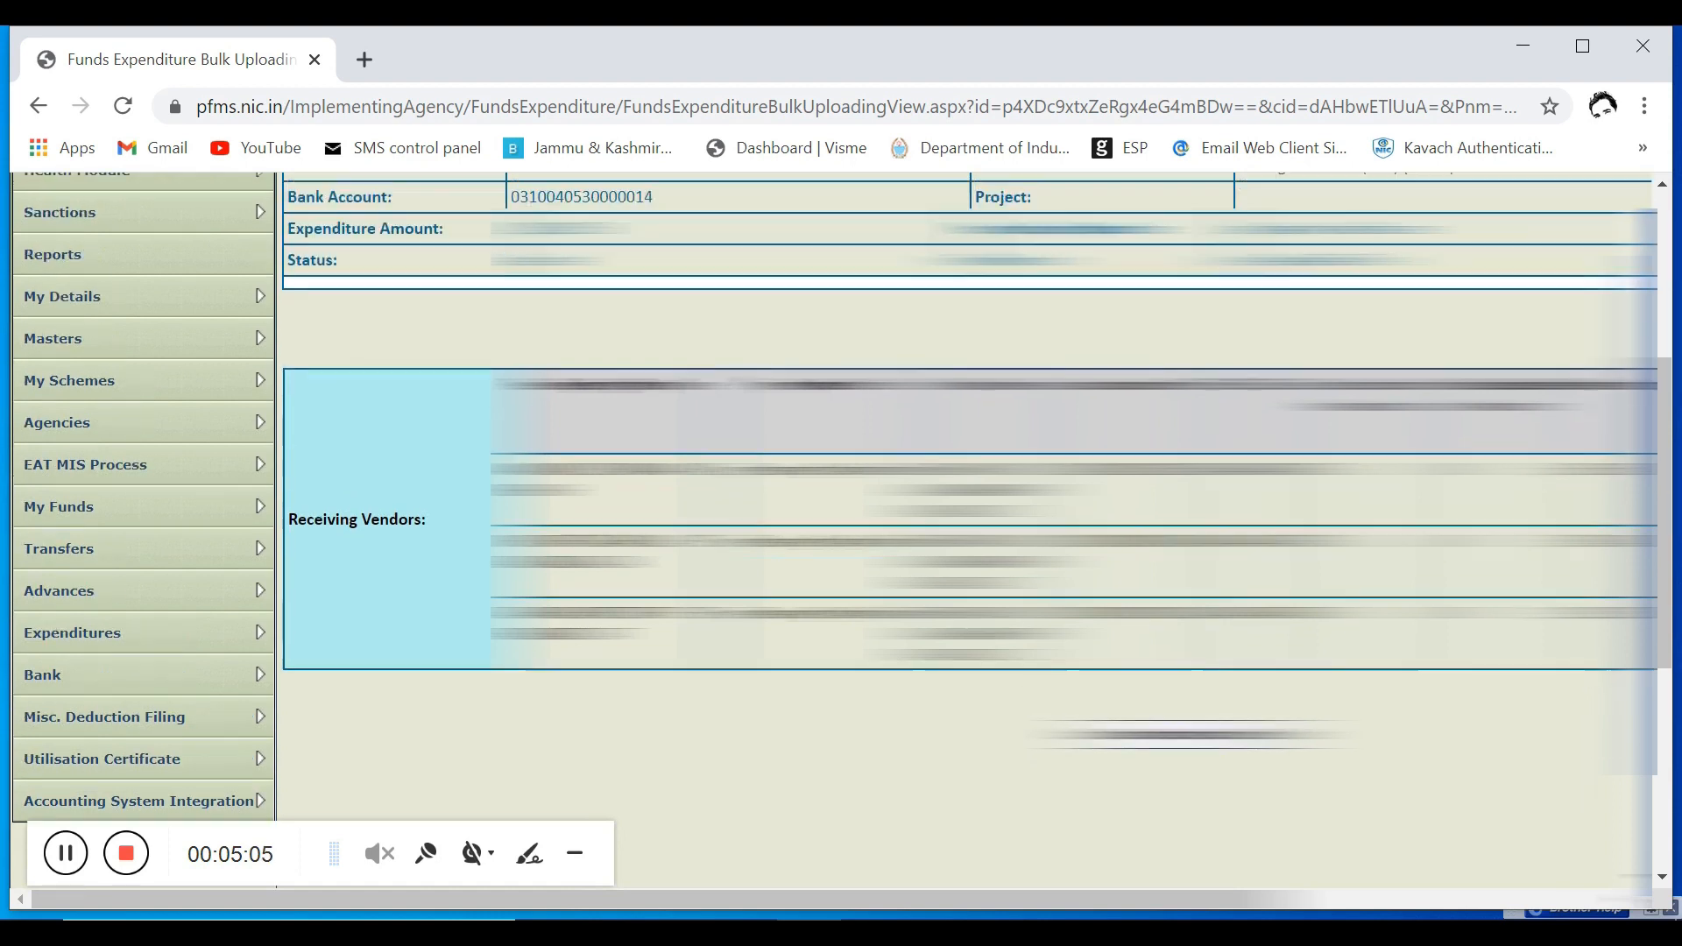
scroll(972, 508, up, 2)
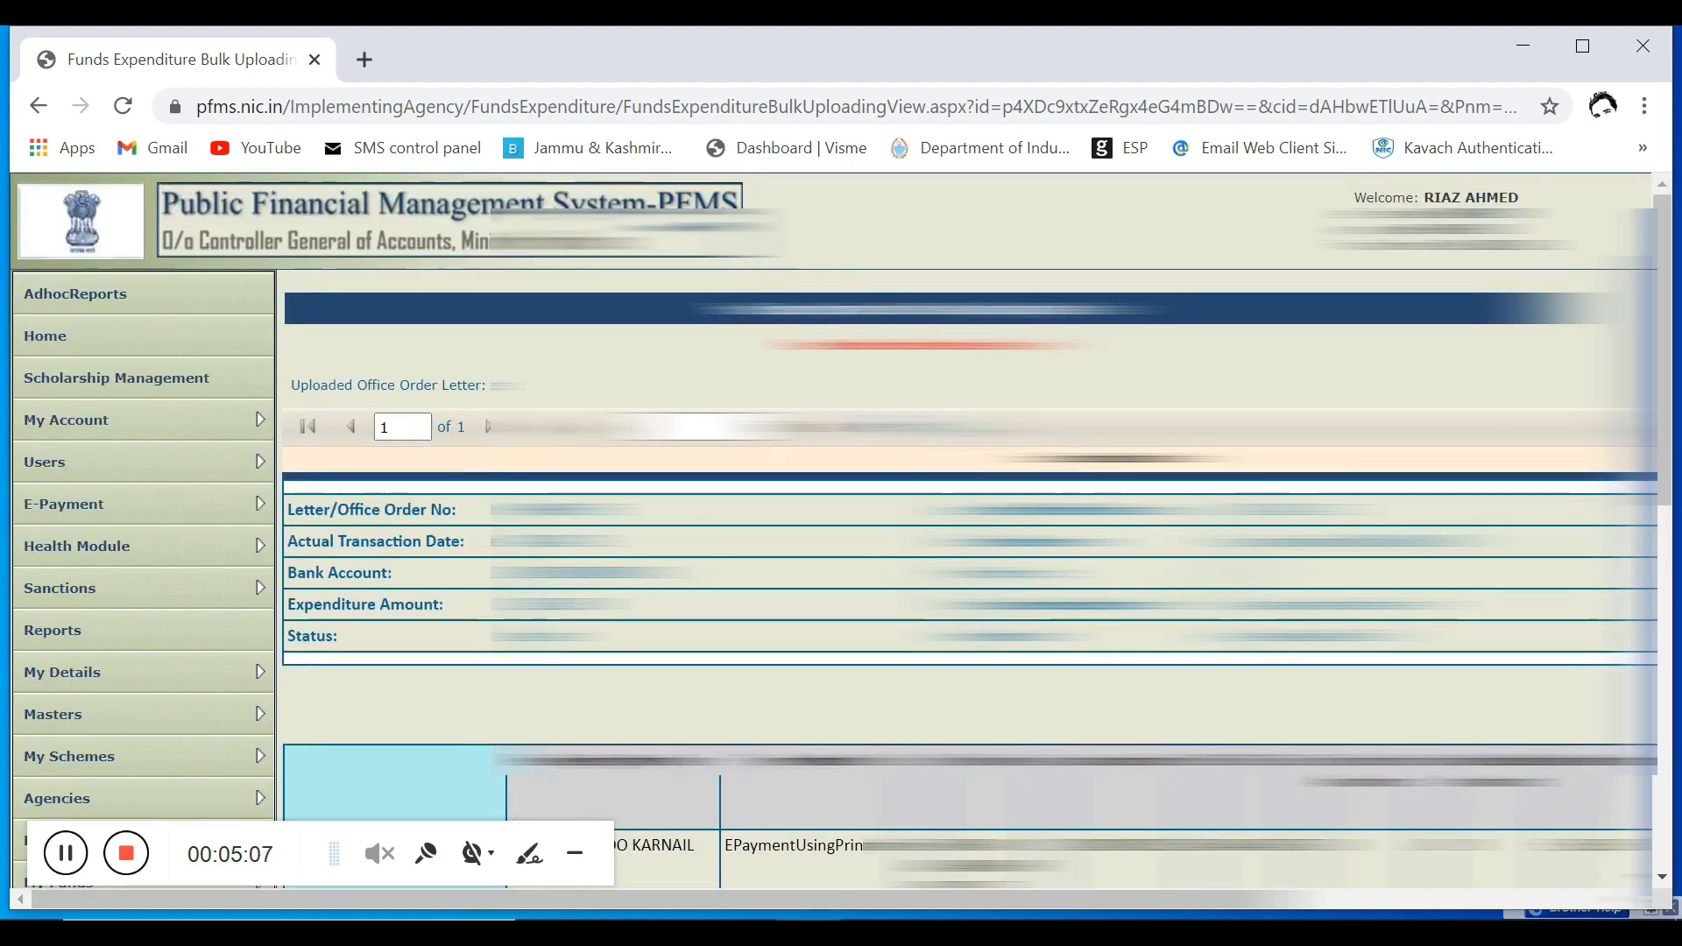
scroll(972, 507, down, 6)
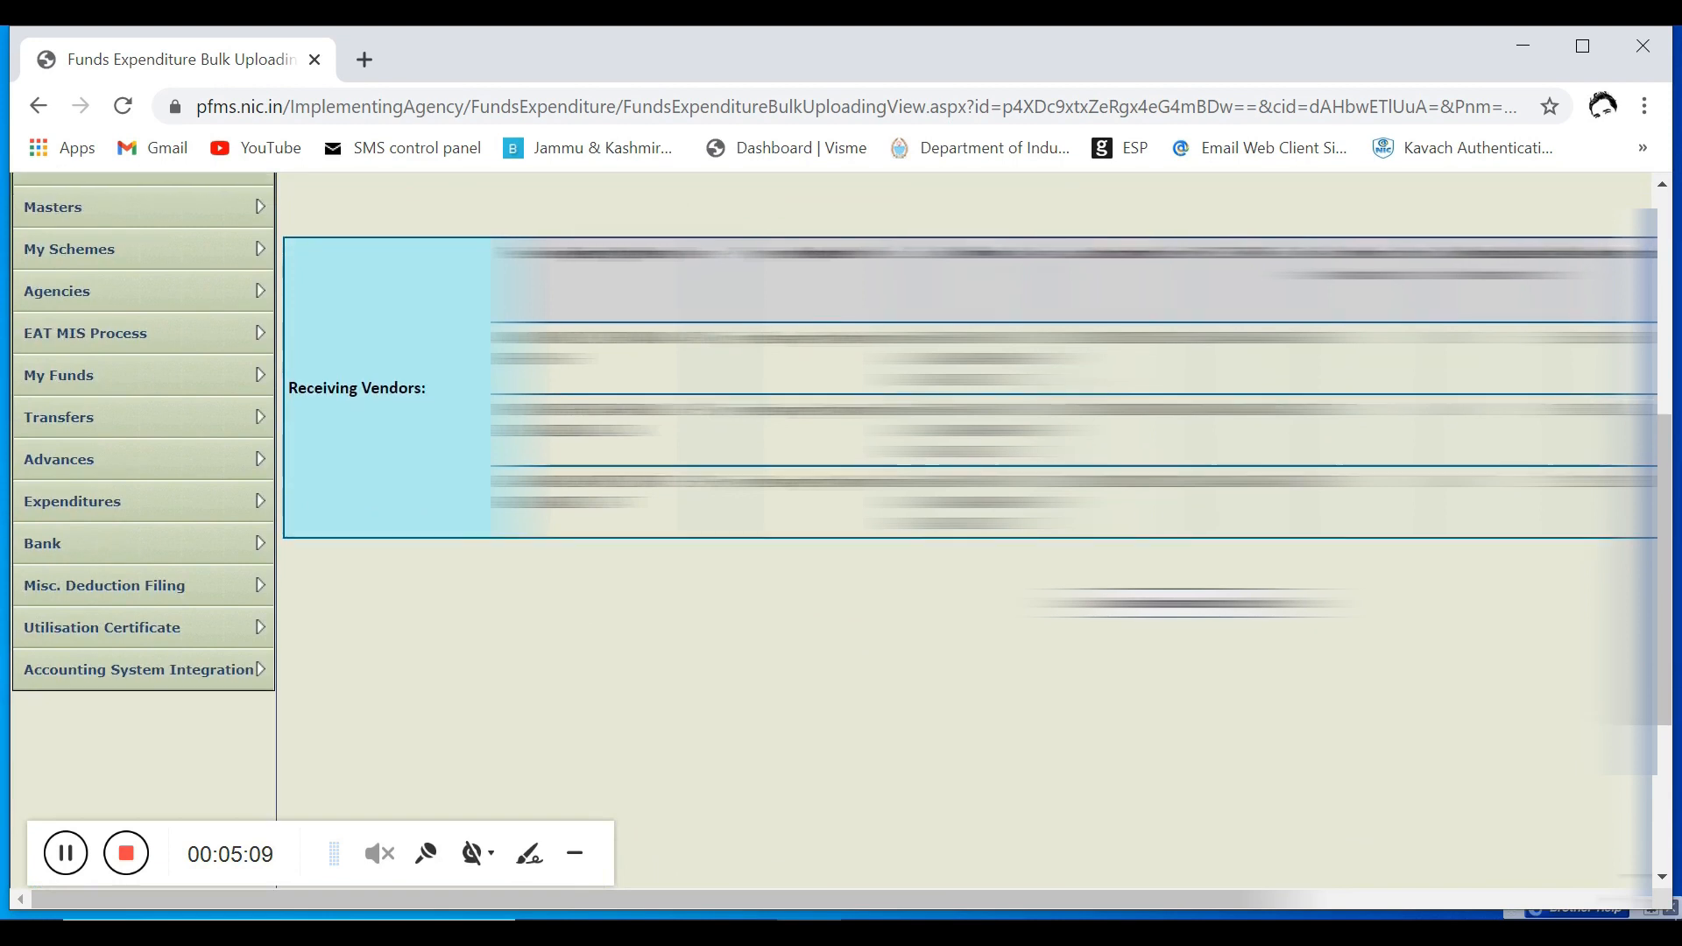
scroll(973, 508, up, 6)
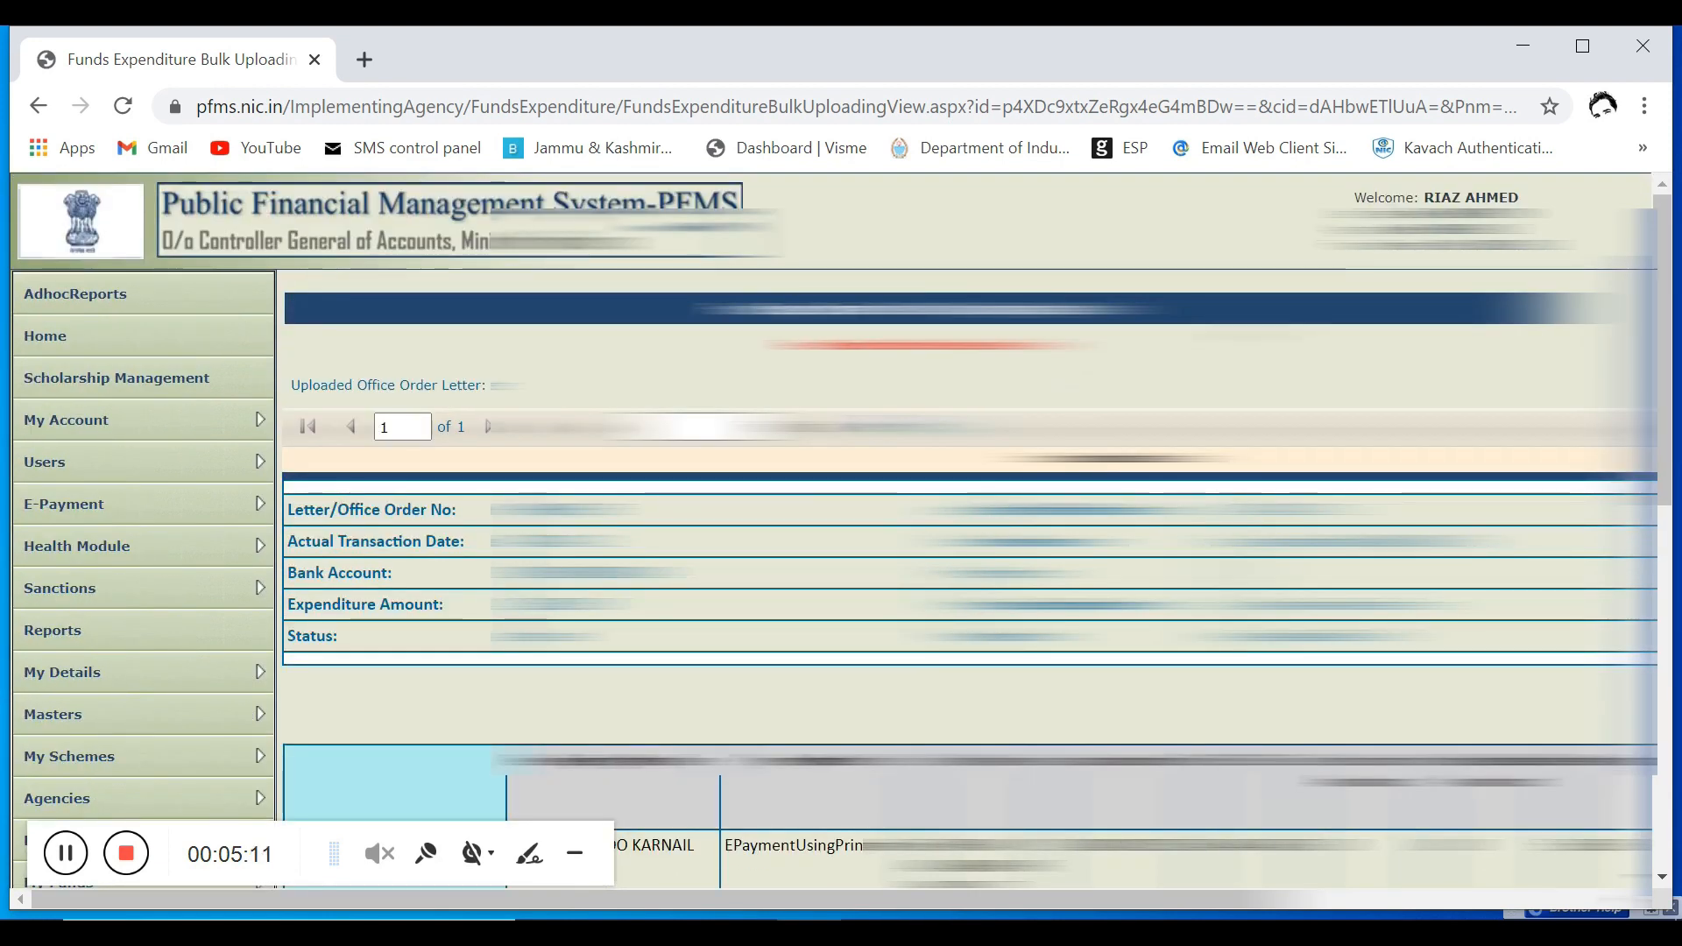
scroll(972, 508, down, 1)
scroll(972, 508, up, 1)
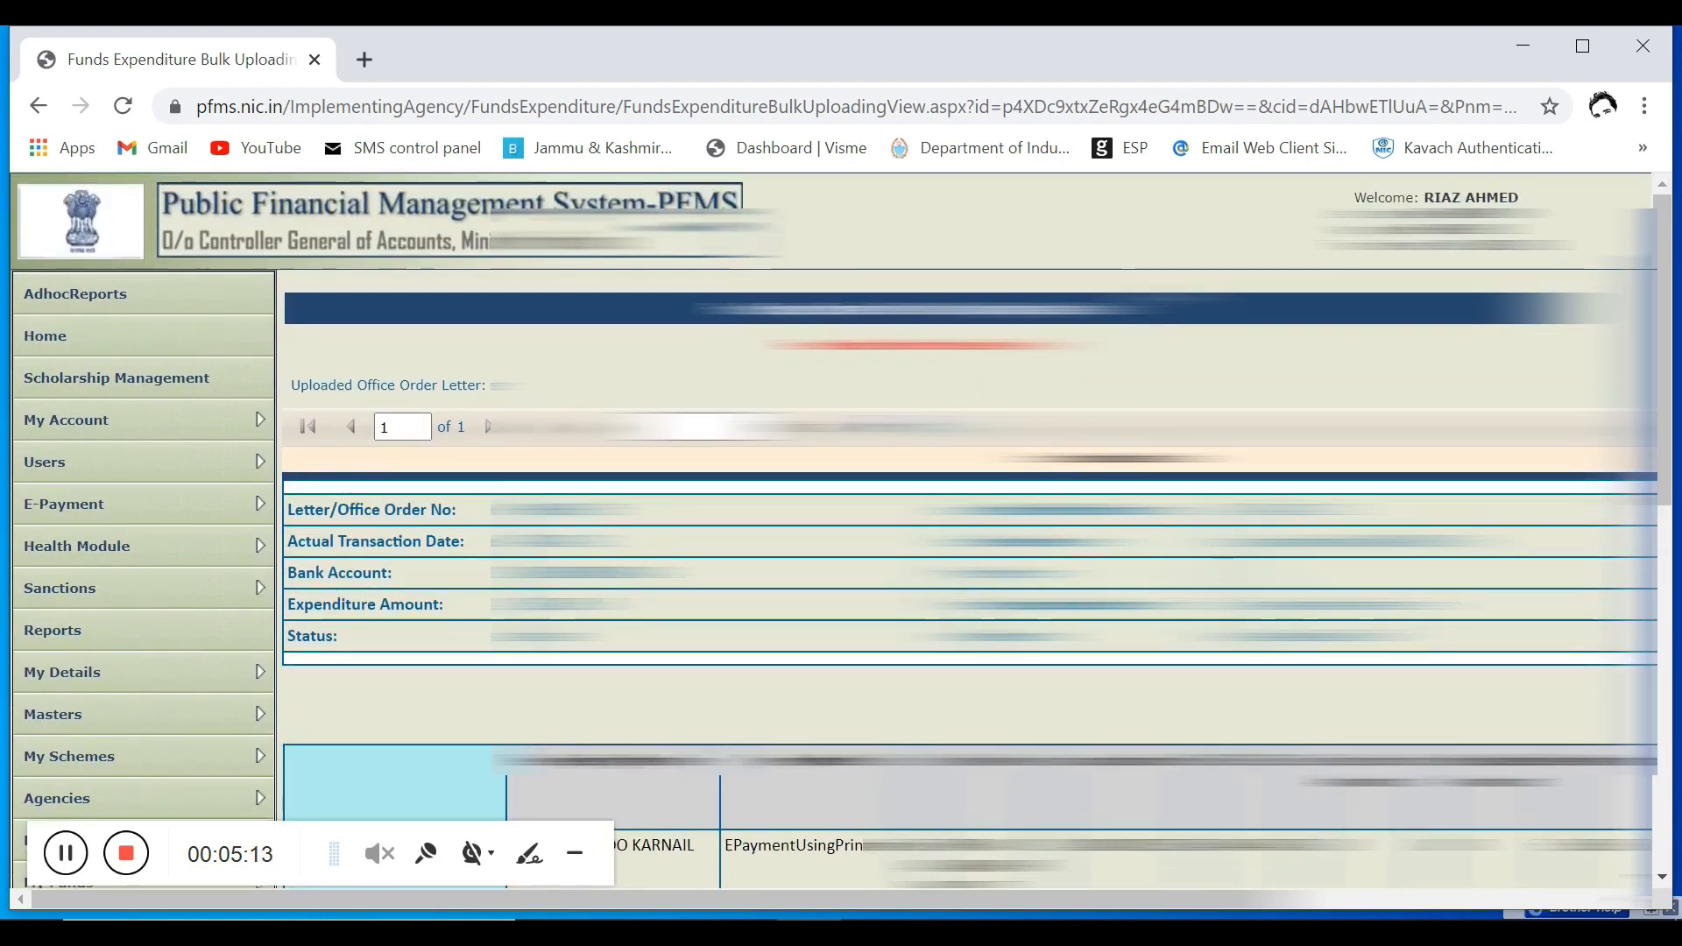
scroll(972, 507, down, 3)
scroll(280, 609, down, 6)
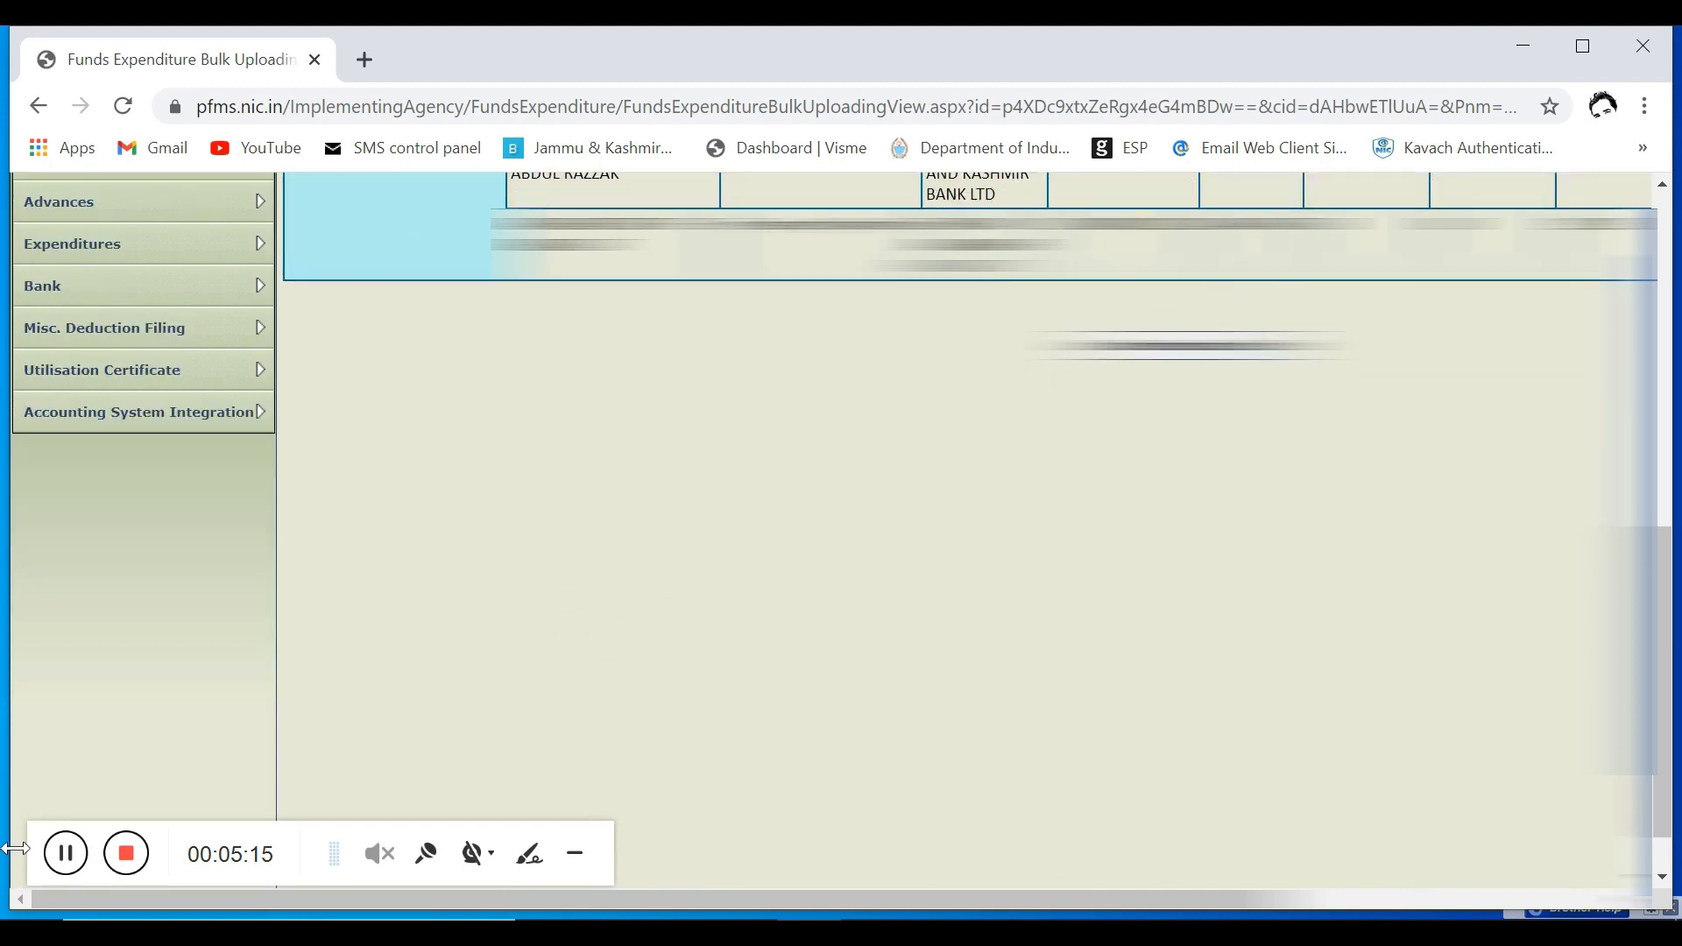
Step: Log in to PFMS with the agency's AGENCYDA account, using the saved username and account password
click(72, 855)
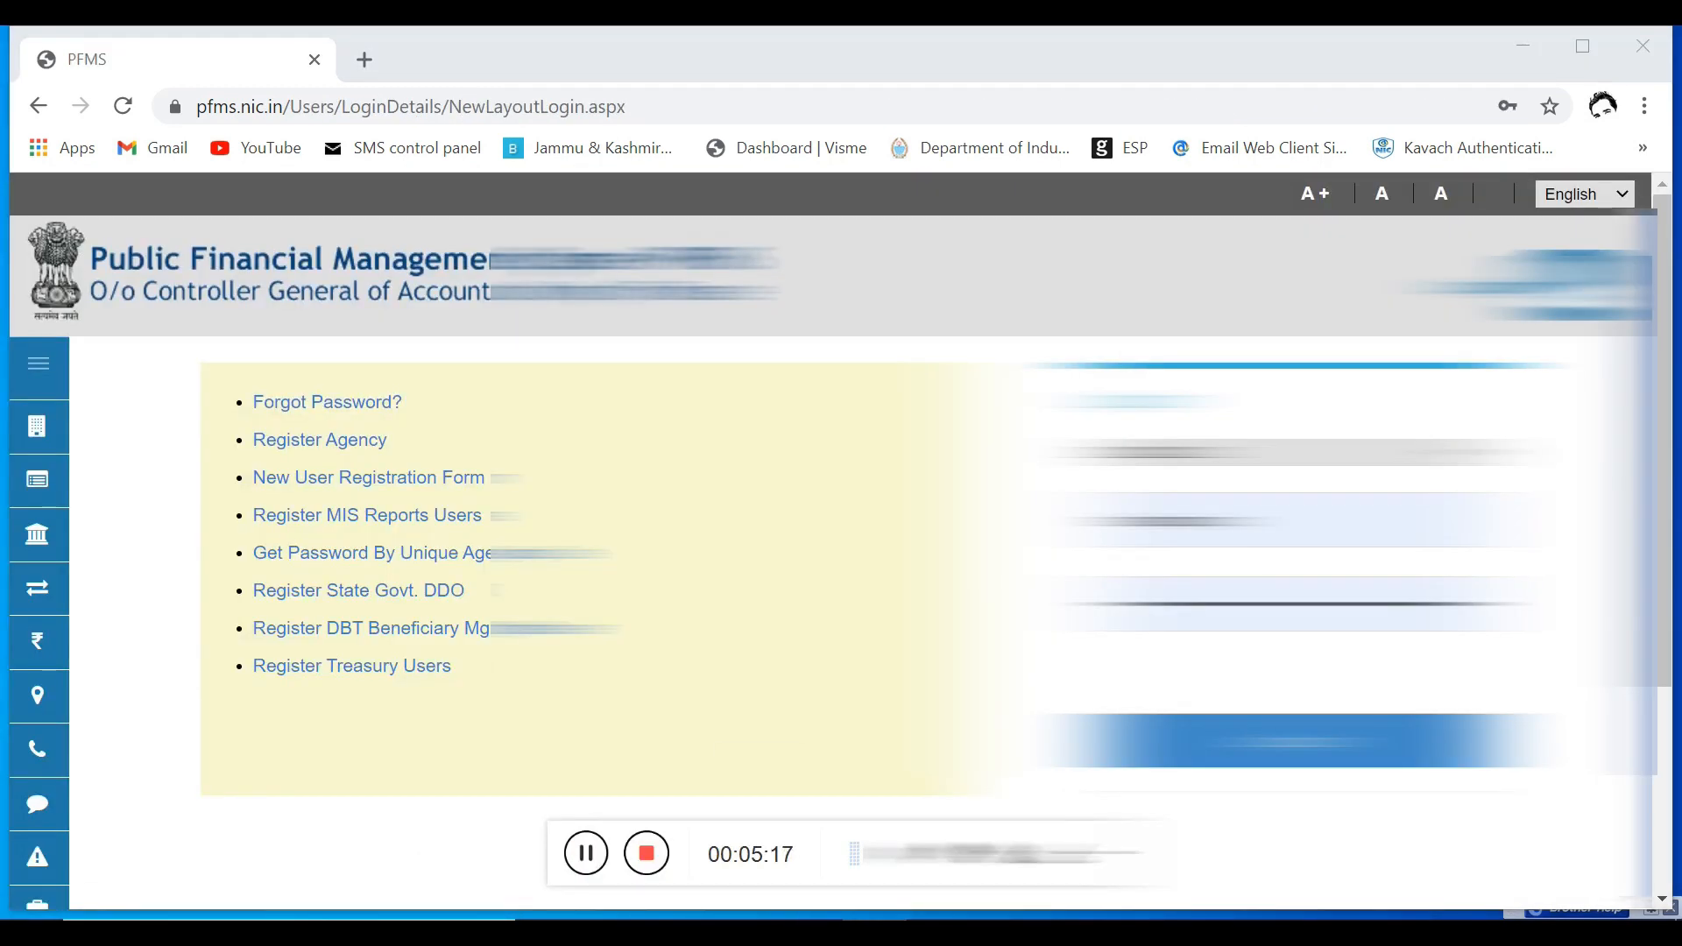
click(1301, 521)
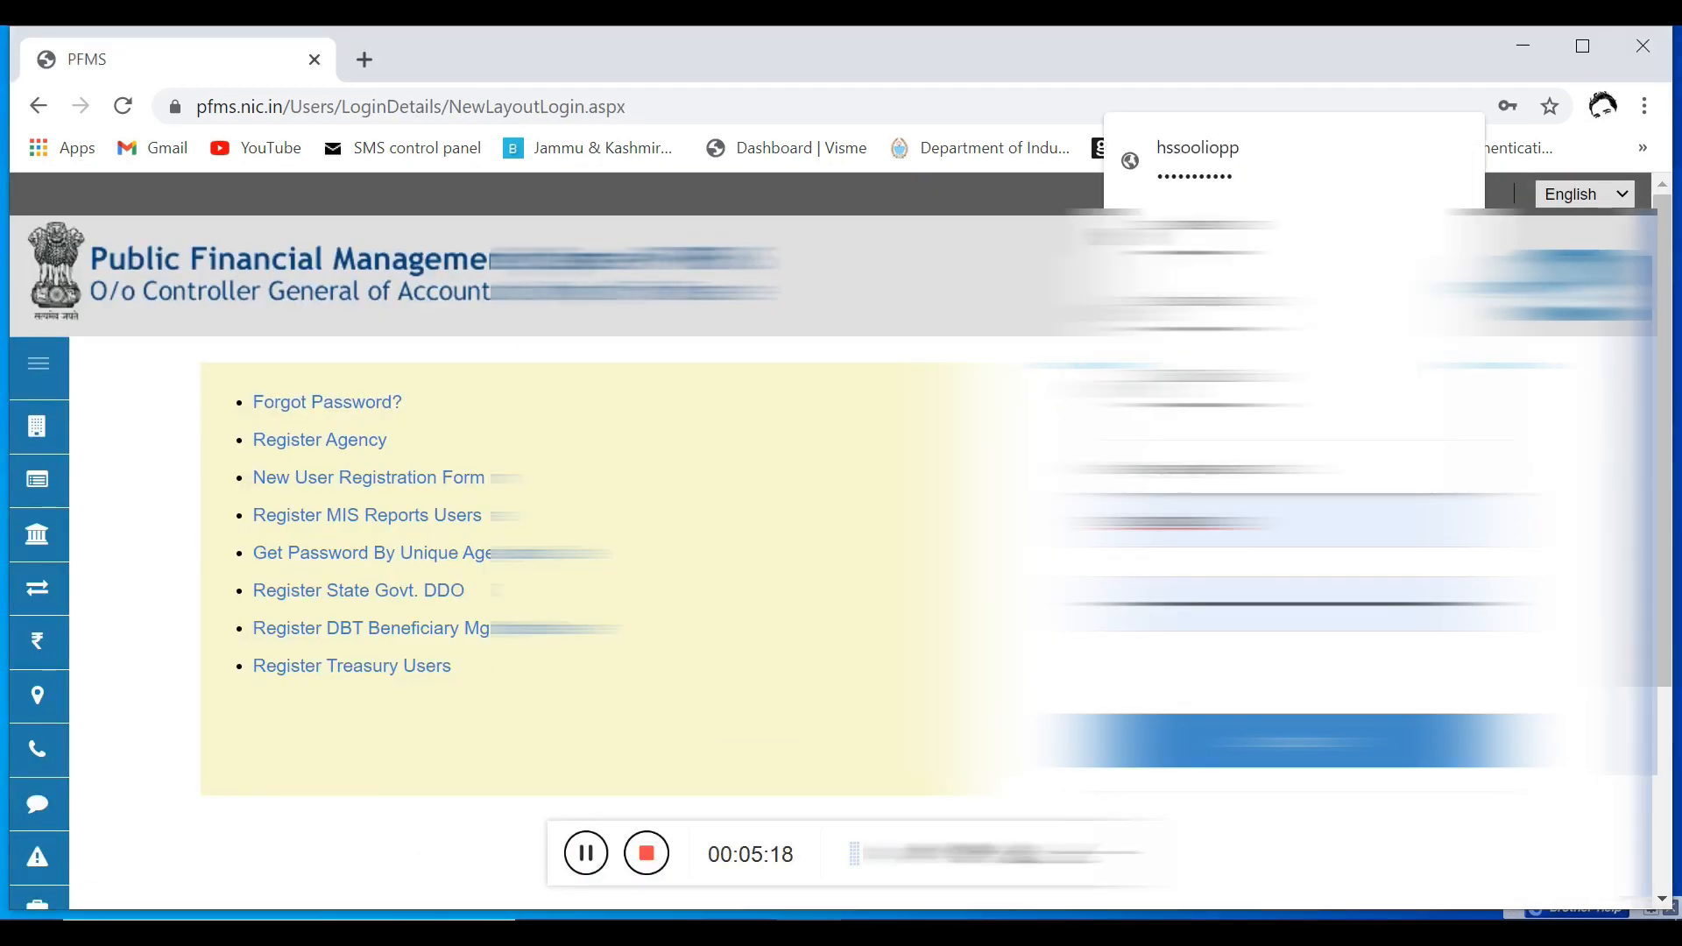
click(1321, 162)
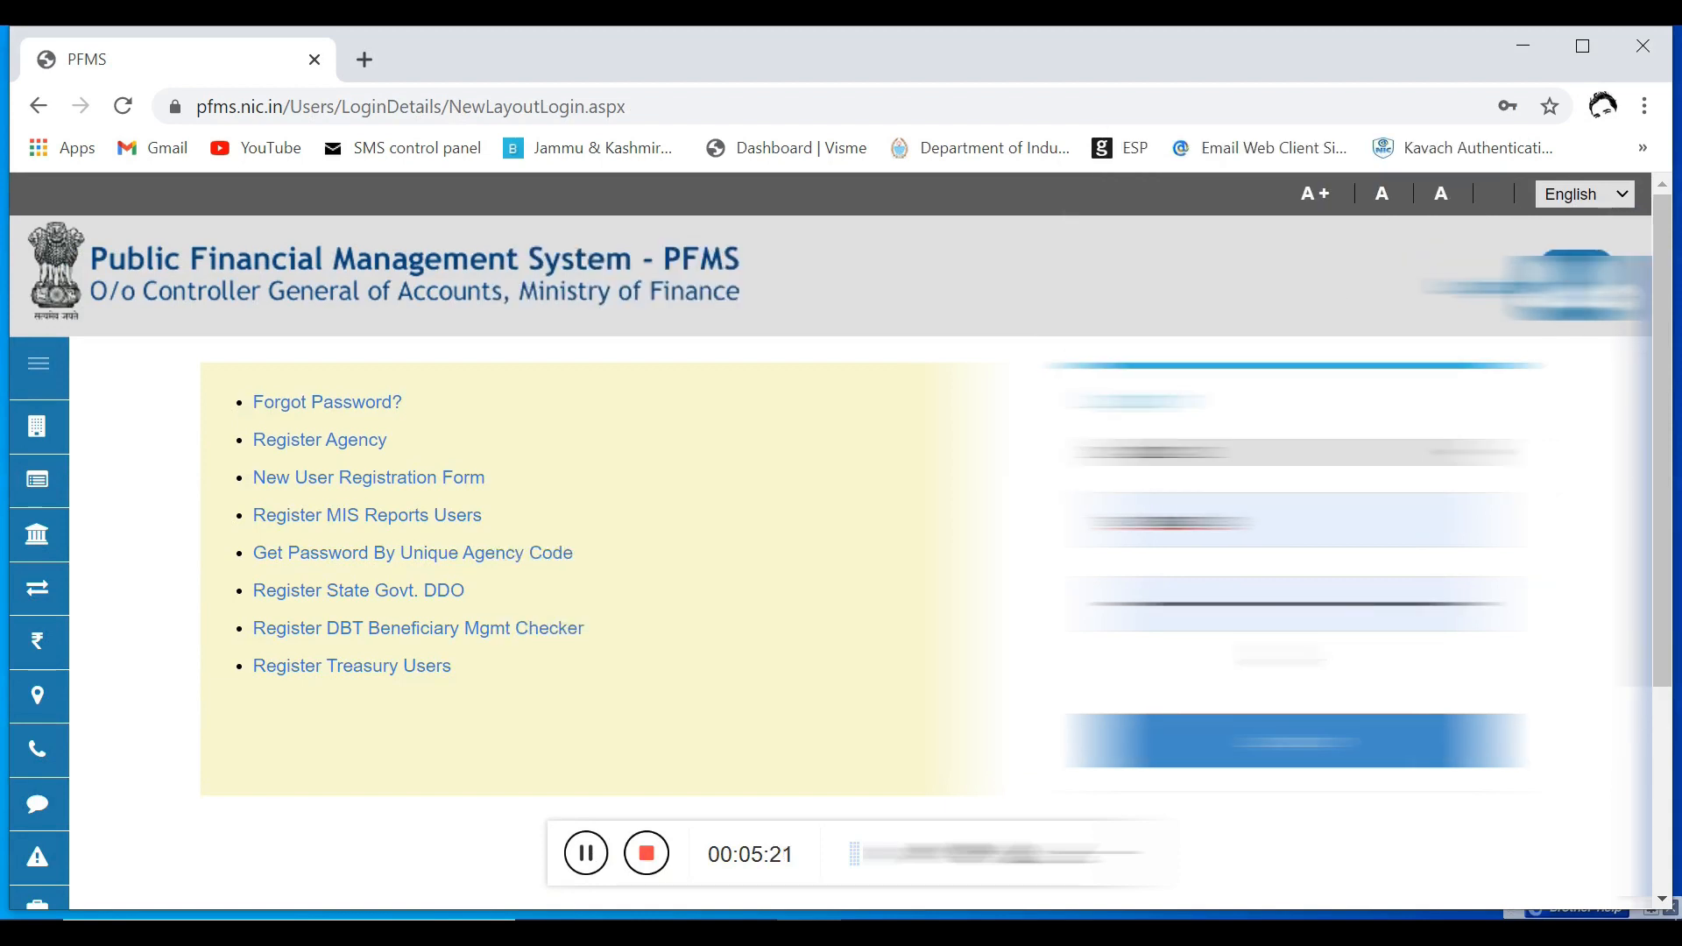
click(1296, 740)
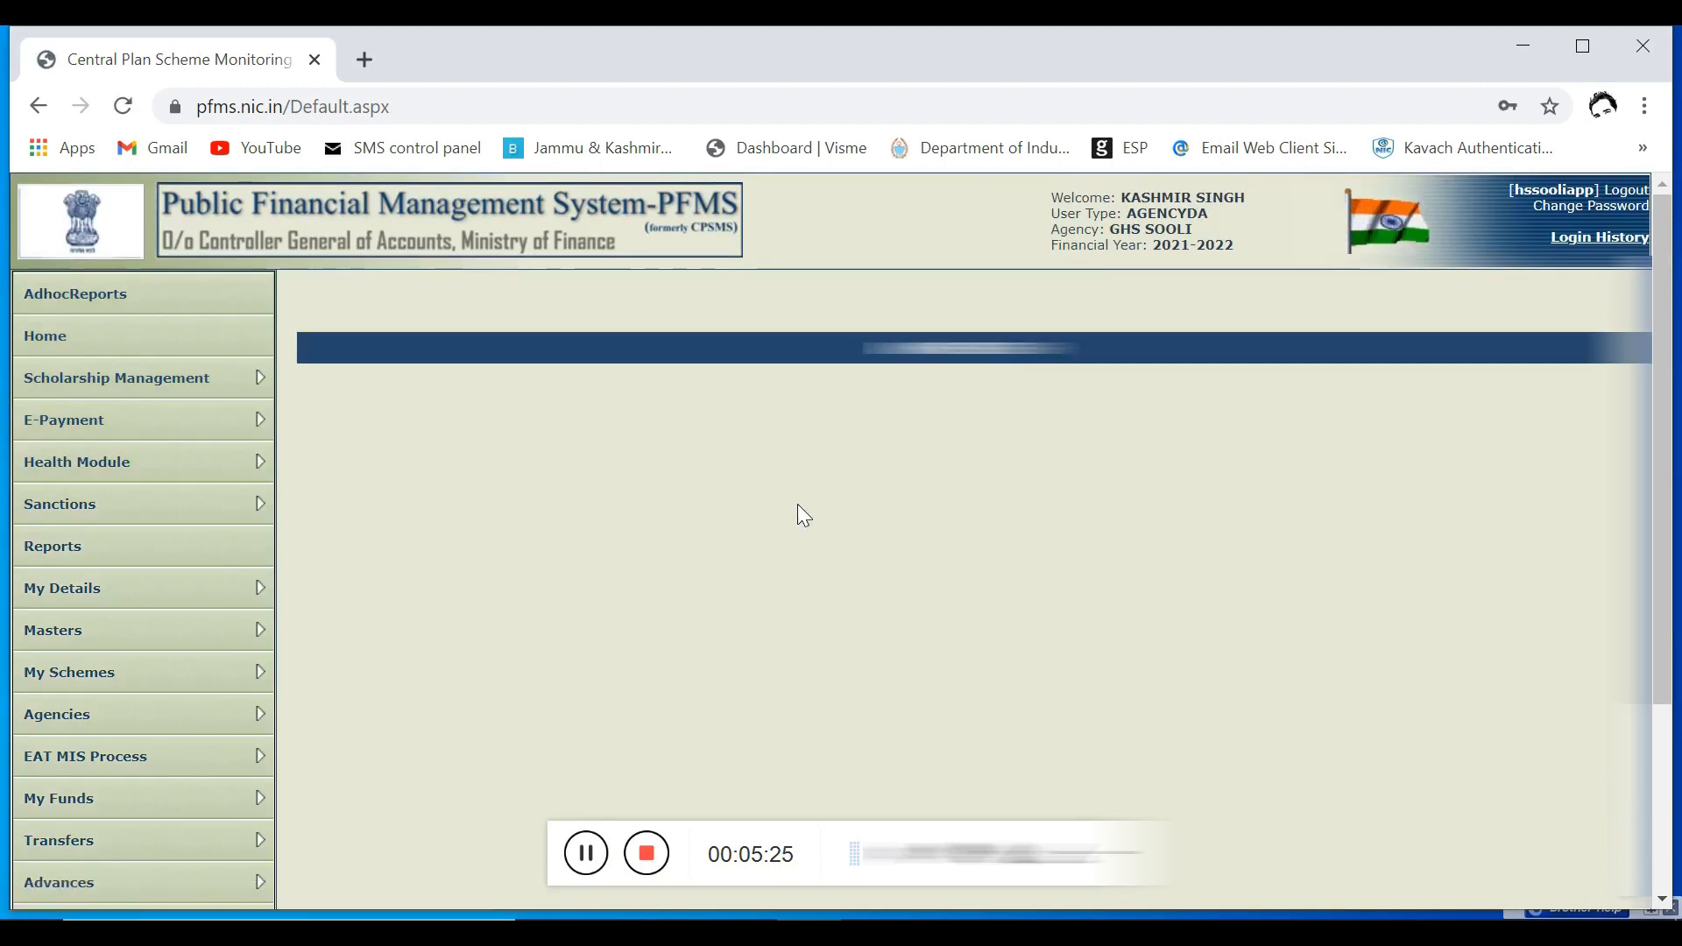
Step: Open the Manage Bulk Fund Expenditure page from the expenditures section
scroll(803, 515, down, 2)
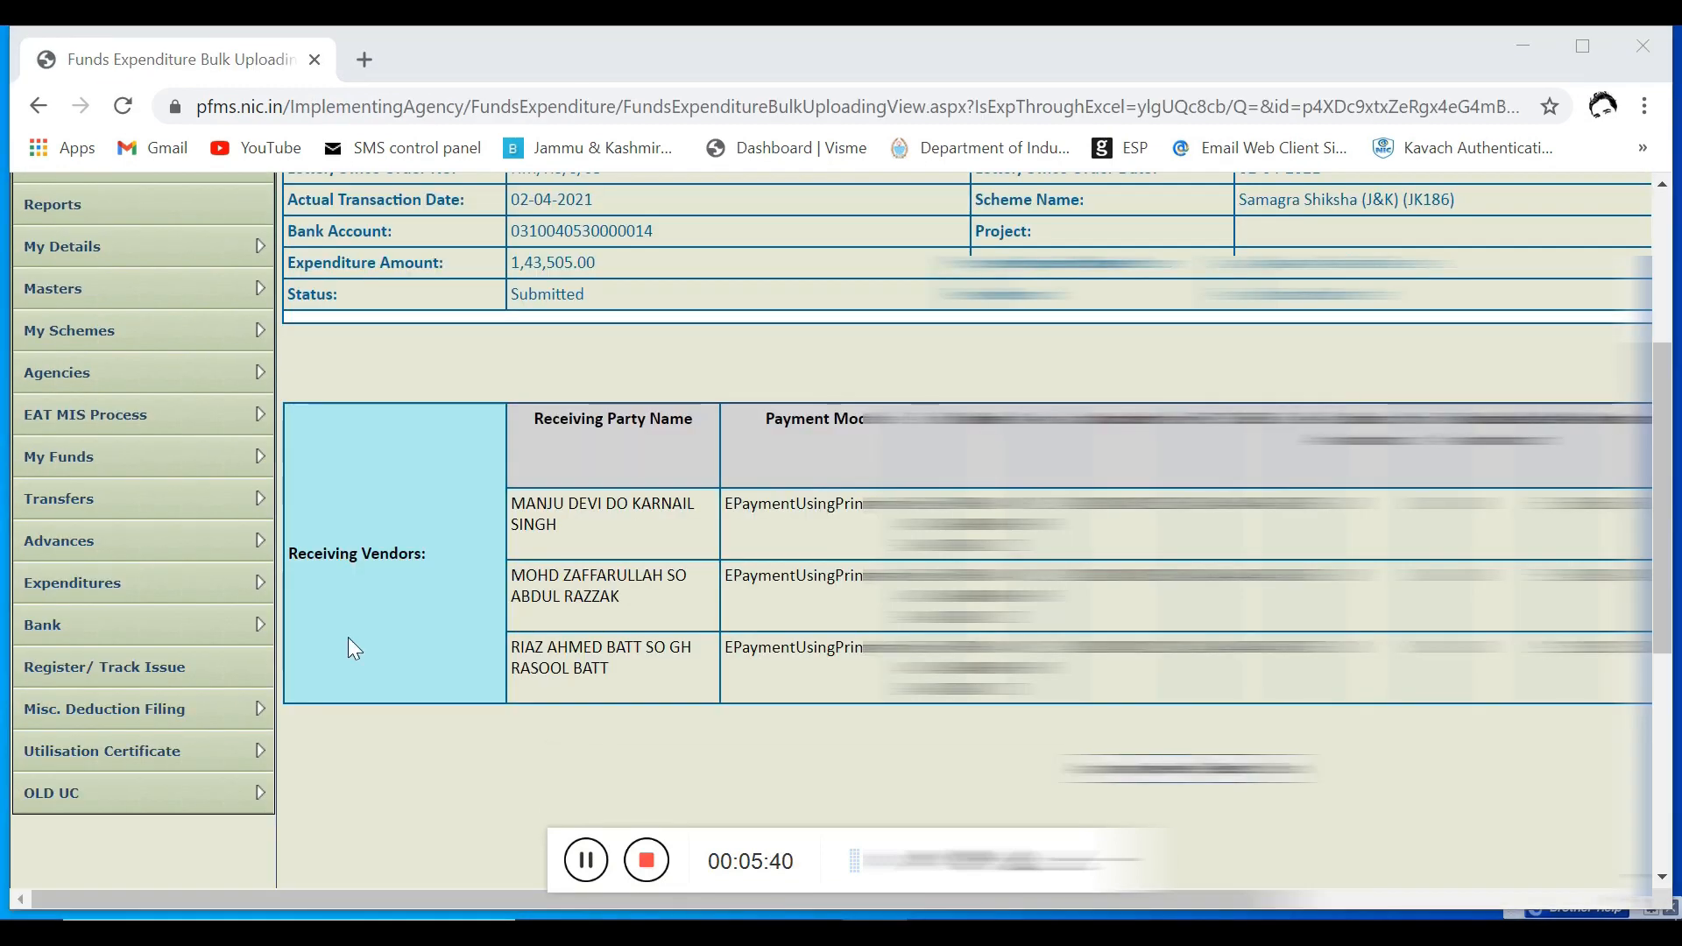
mouse_move(235, 604)
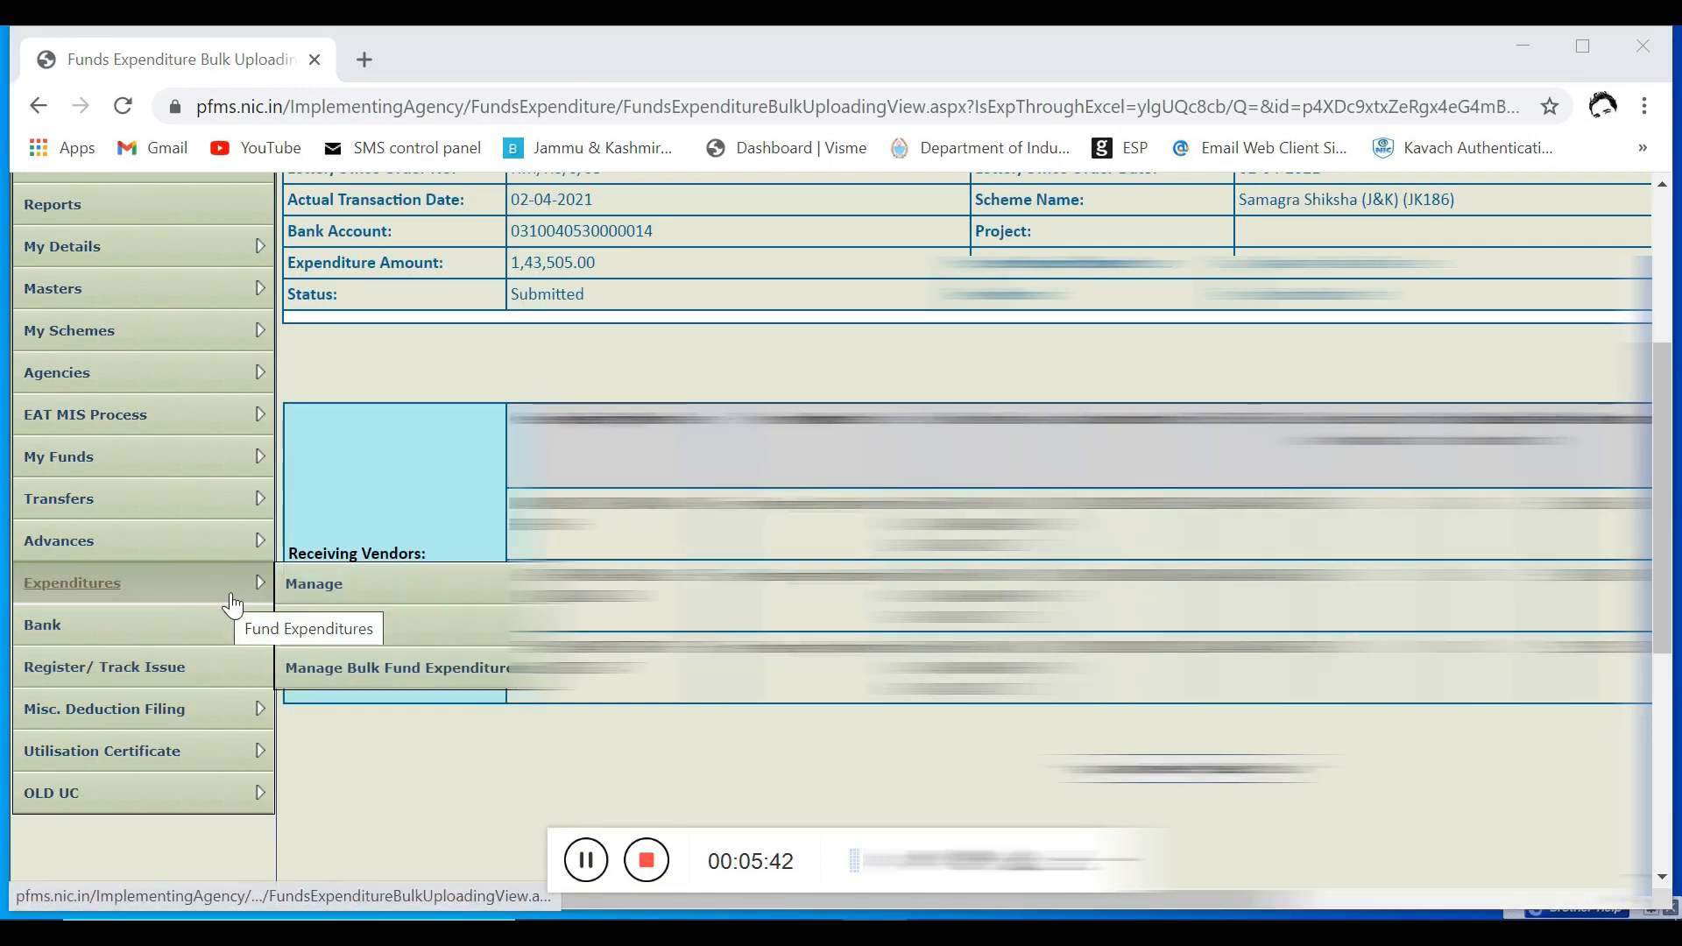
click(378, 668)
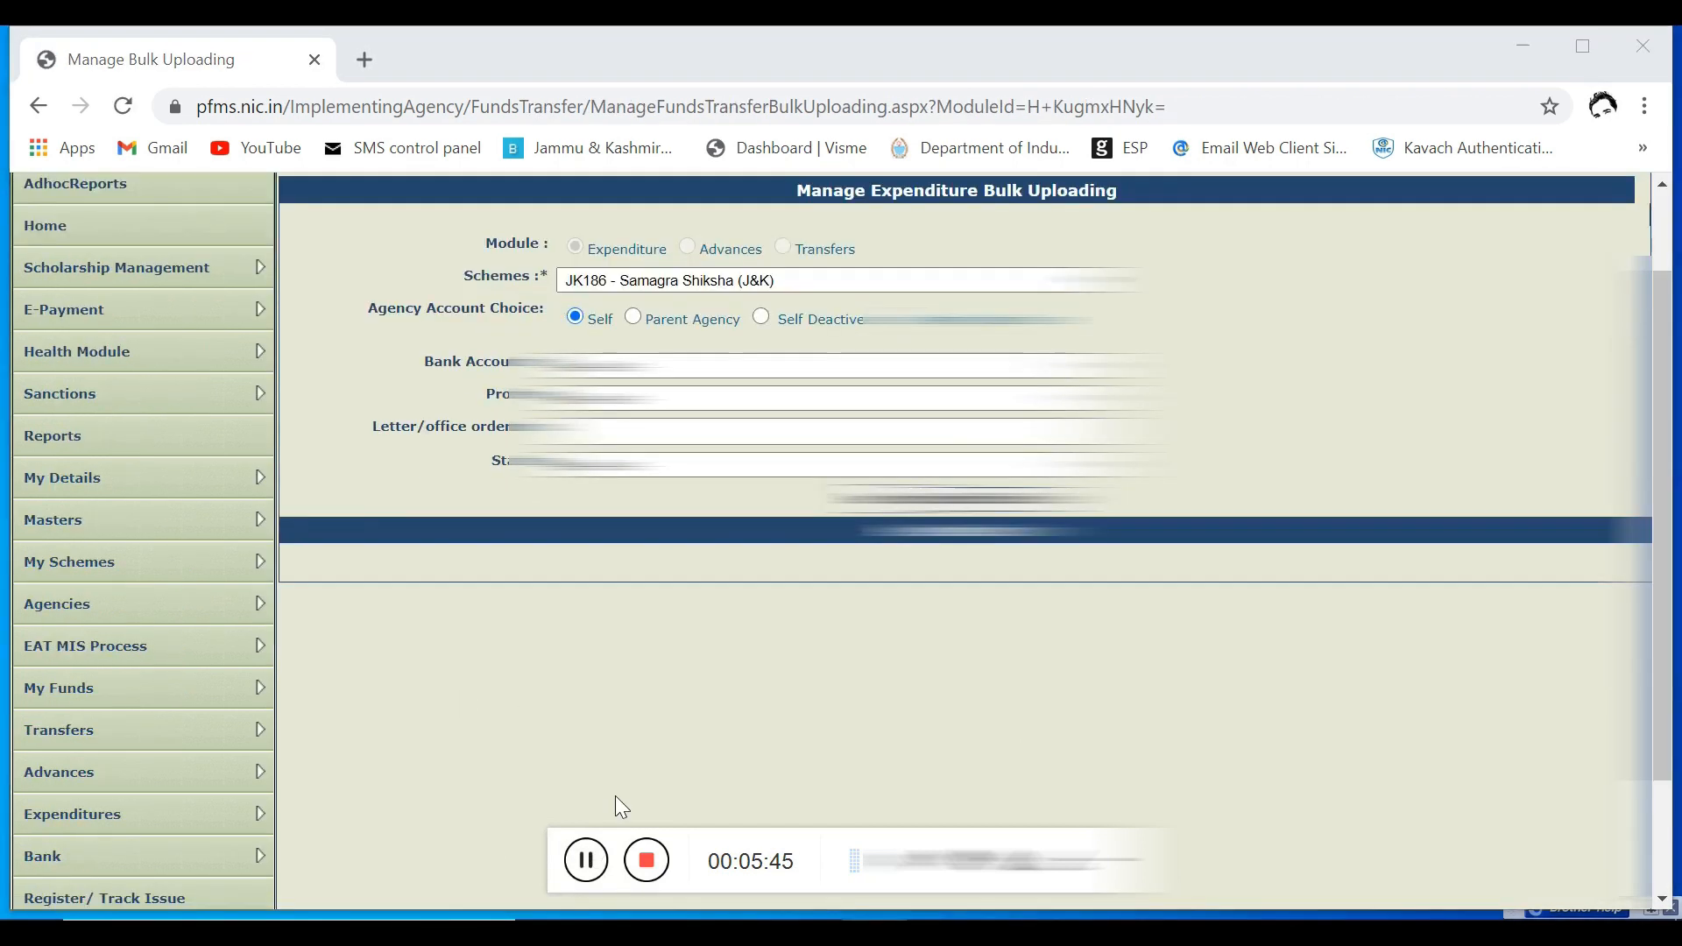
Step: Search the bulk expenditures of scheme JK186 - Samagra Shiksha (J&K) by the agency's bank account and the chosen status
click(684, 366)
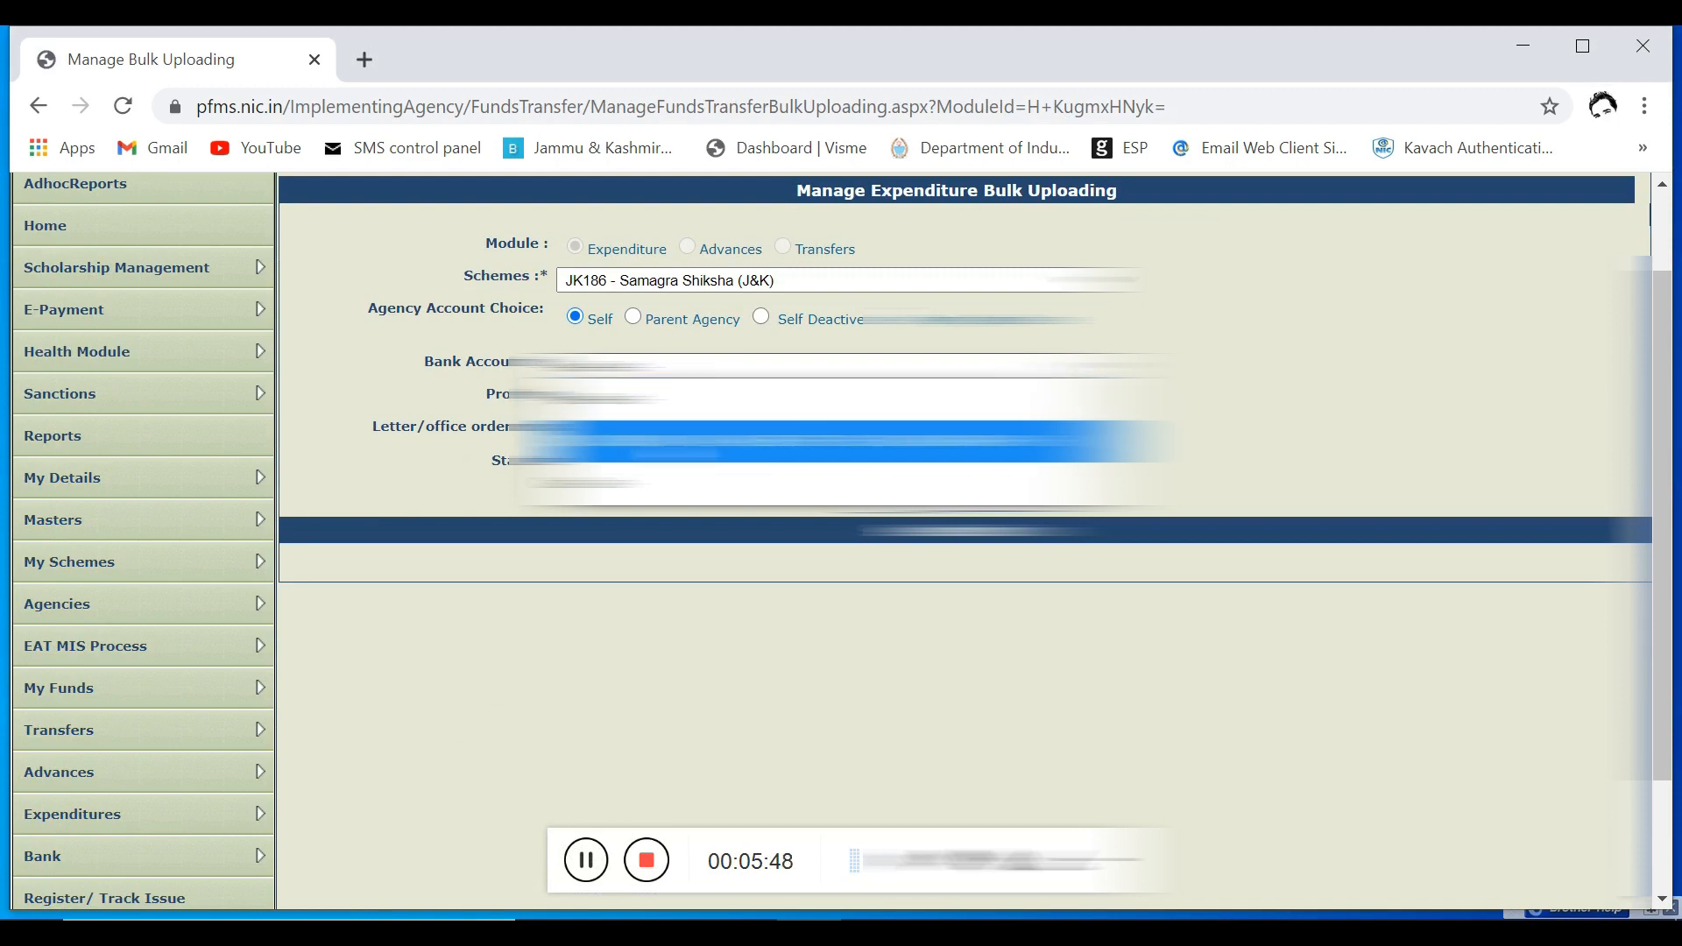
click(687, 441)
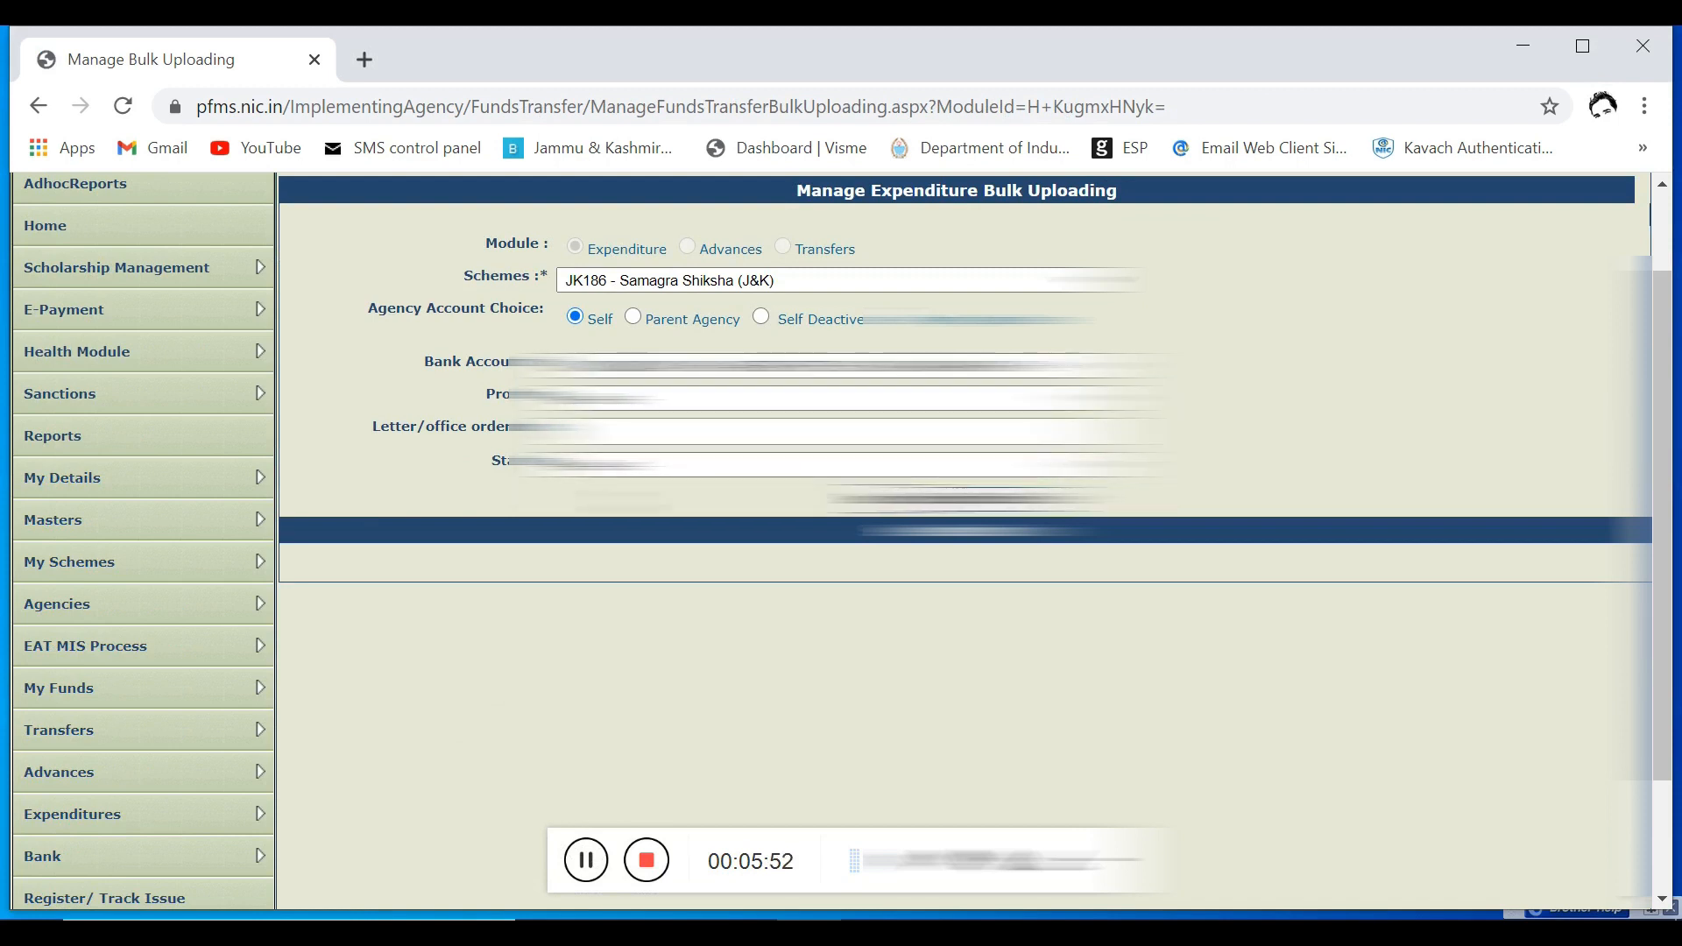
click(658, 466)
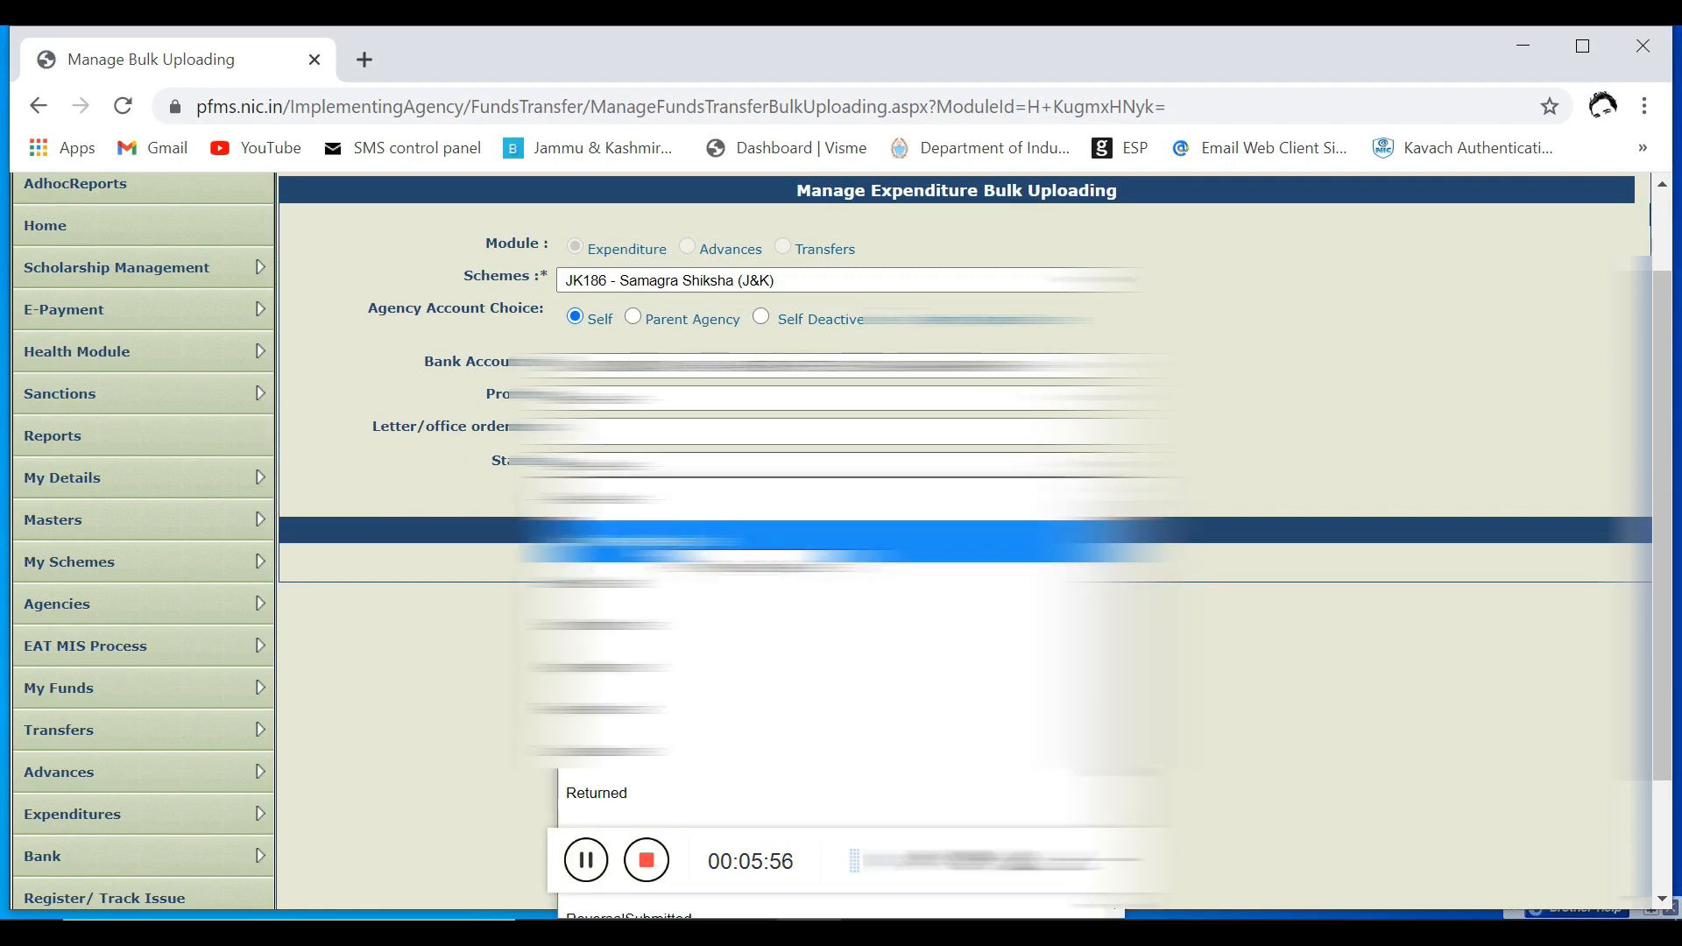
click(754, 627)
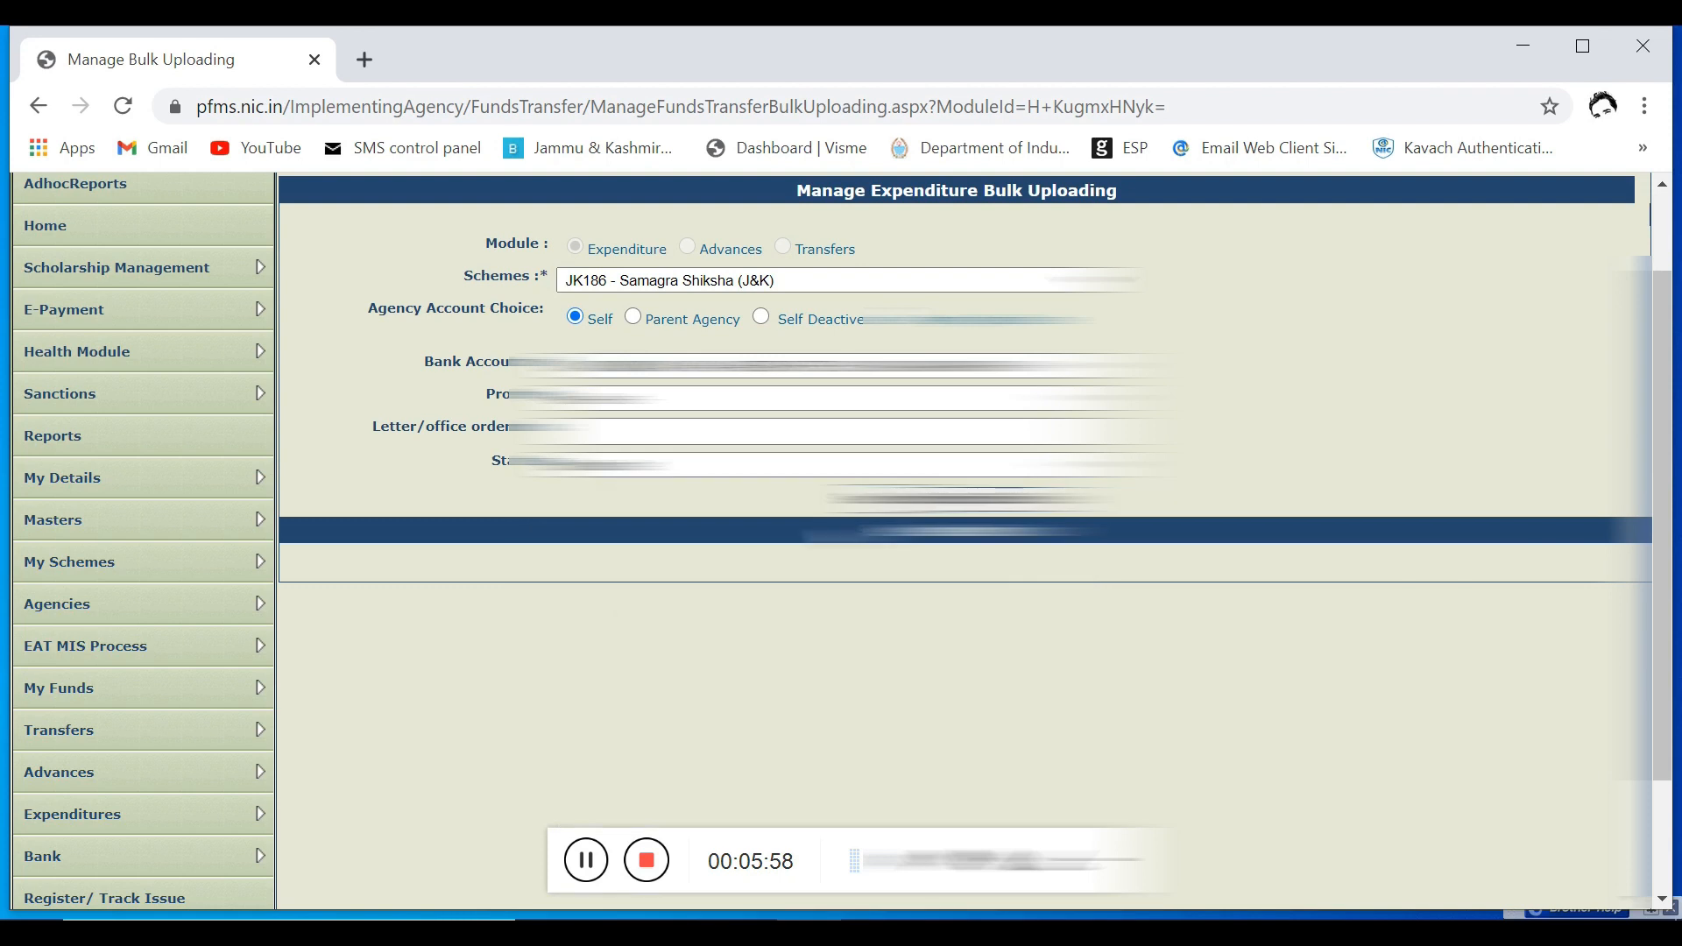
click(904, 500)
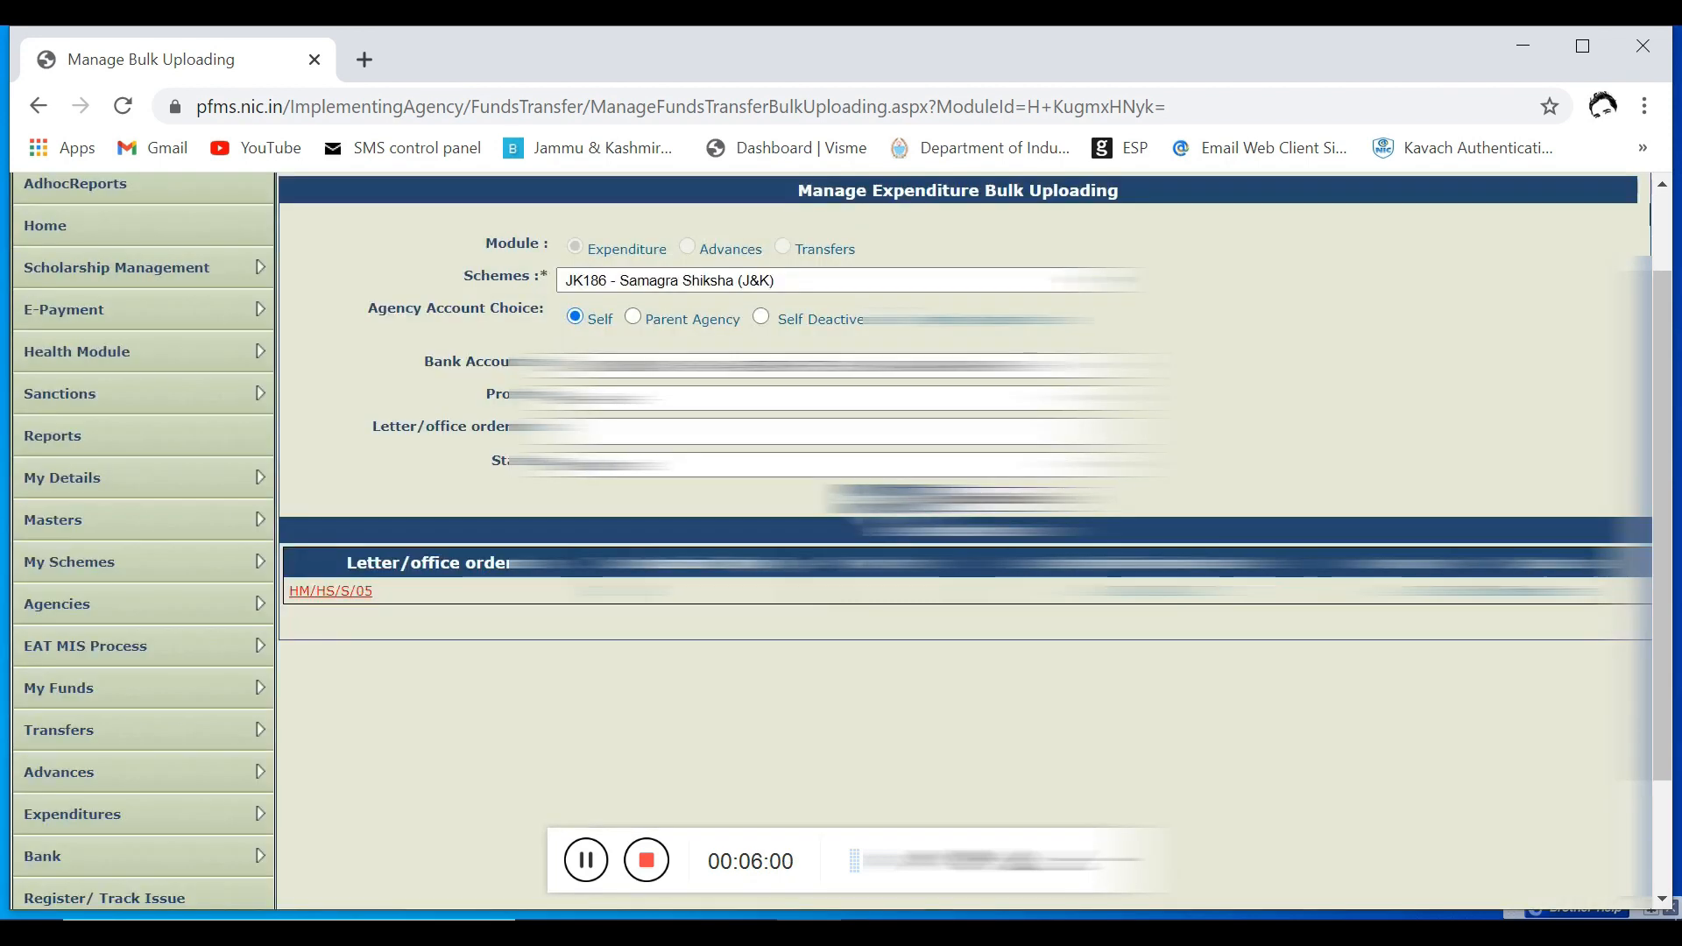
Step: Open the listed bulk expenditure by its letter/office order number, check its receiving vendors, and approve it
click(331, 592)
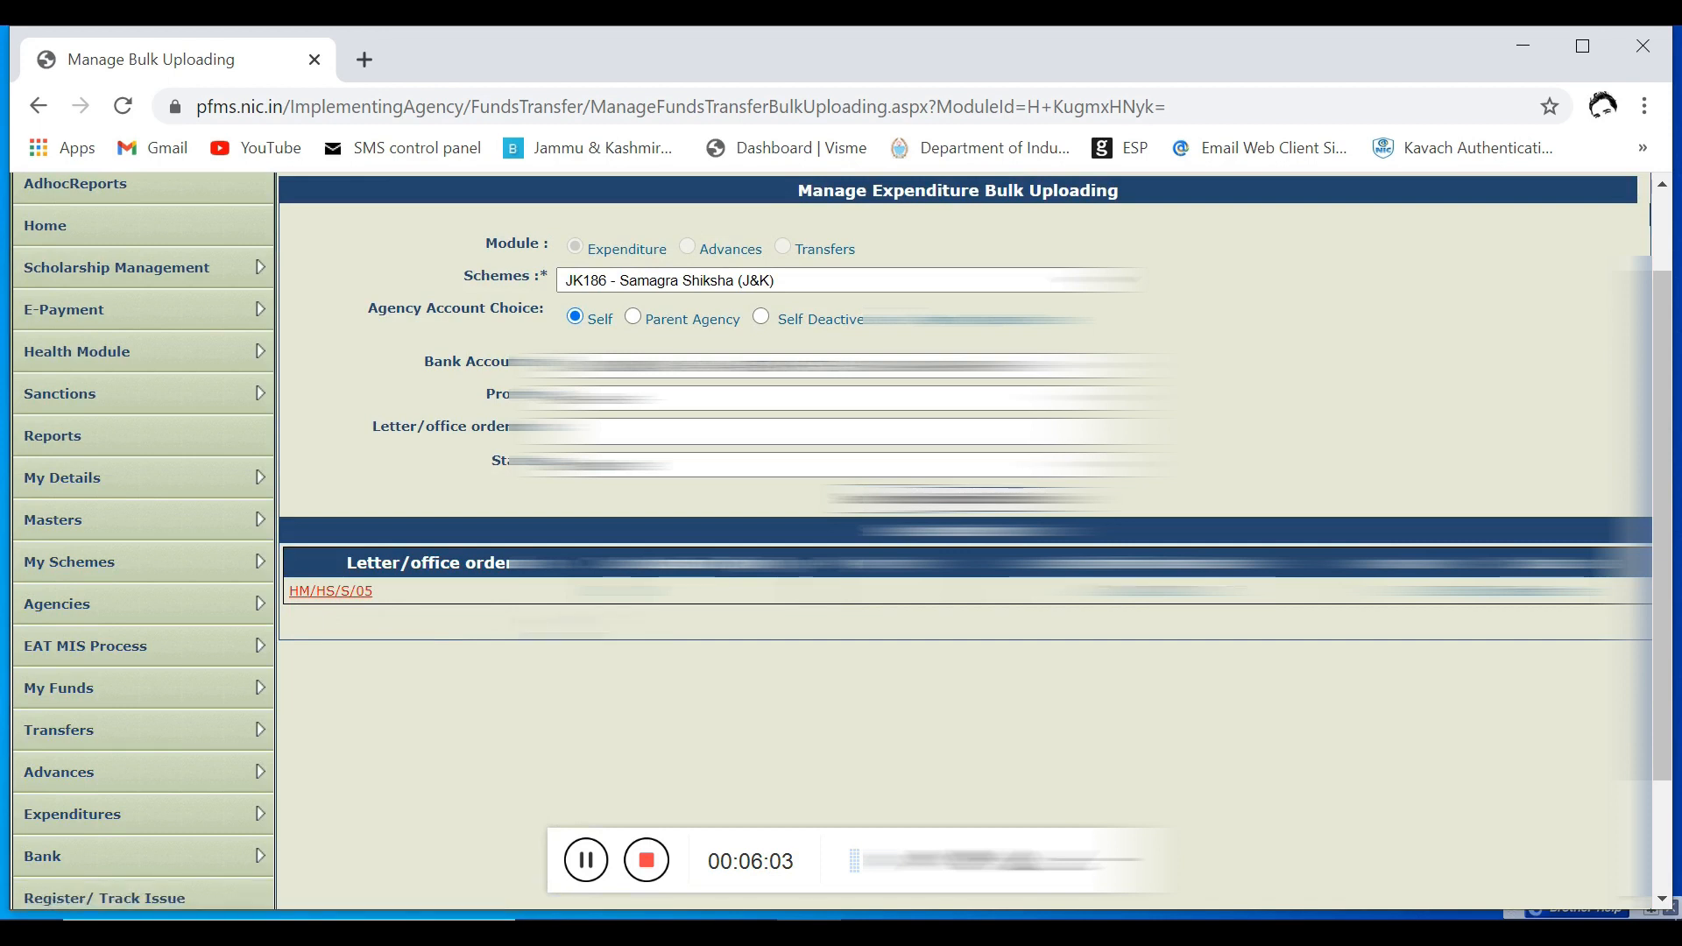
click(318, 585)
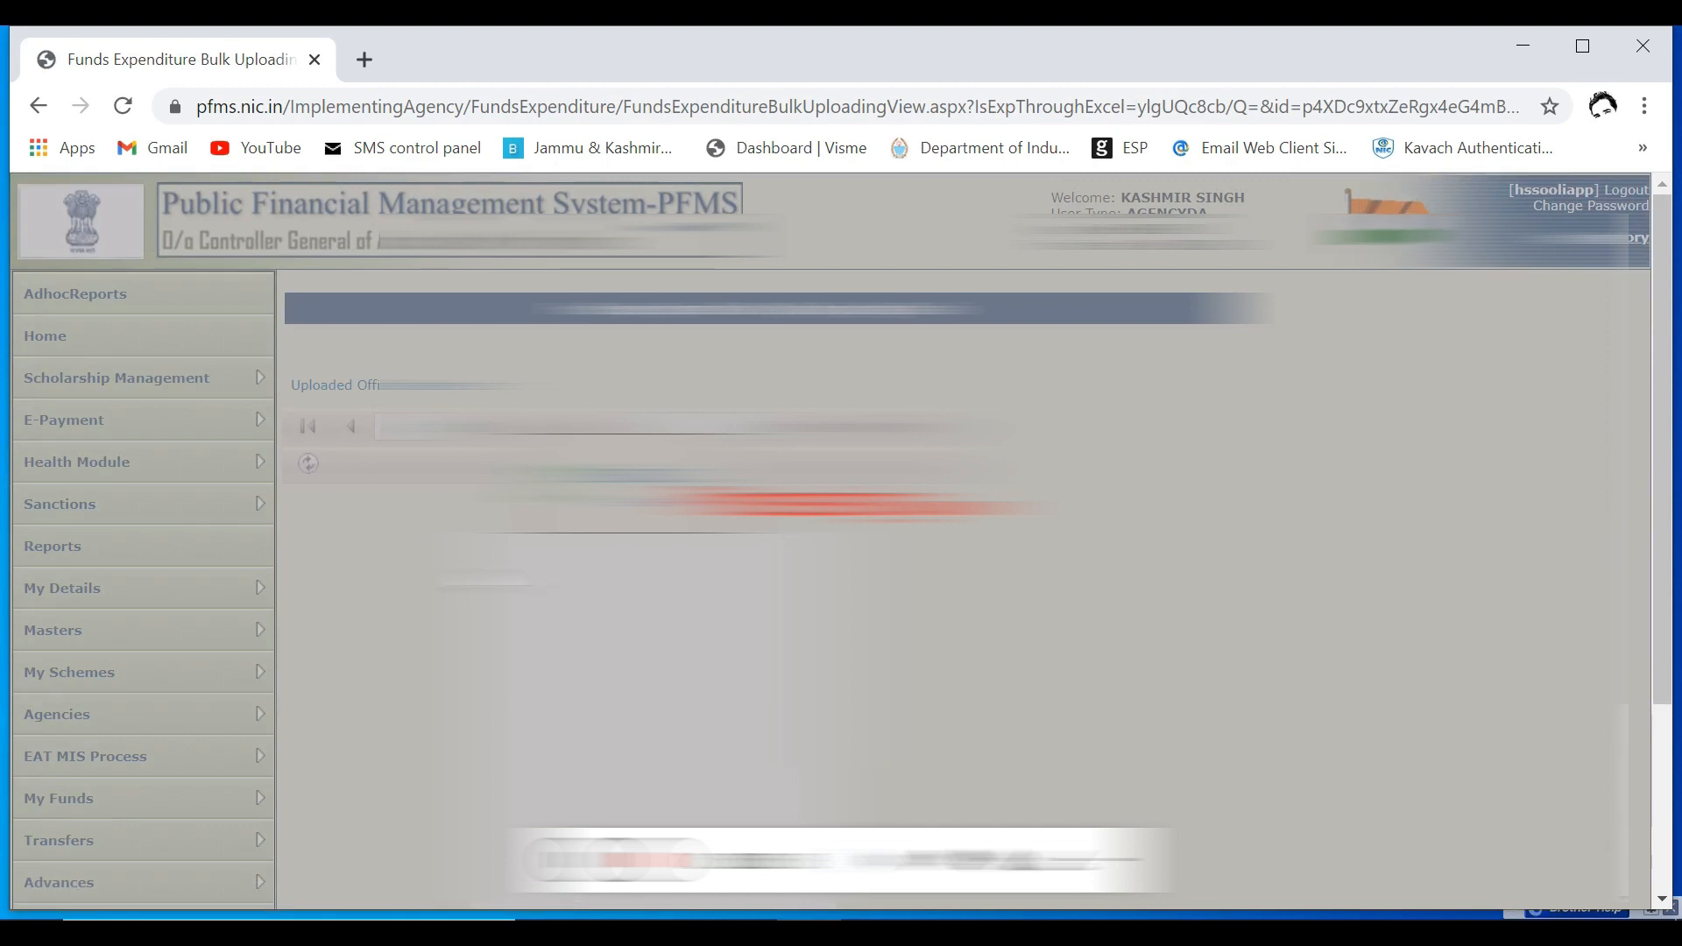
scroll(317, 582, down, 5)
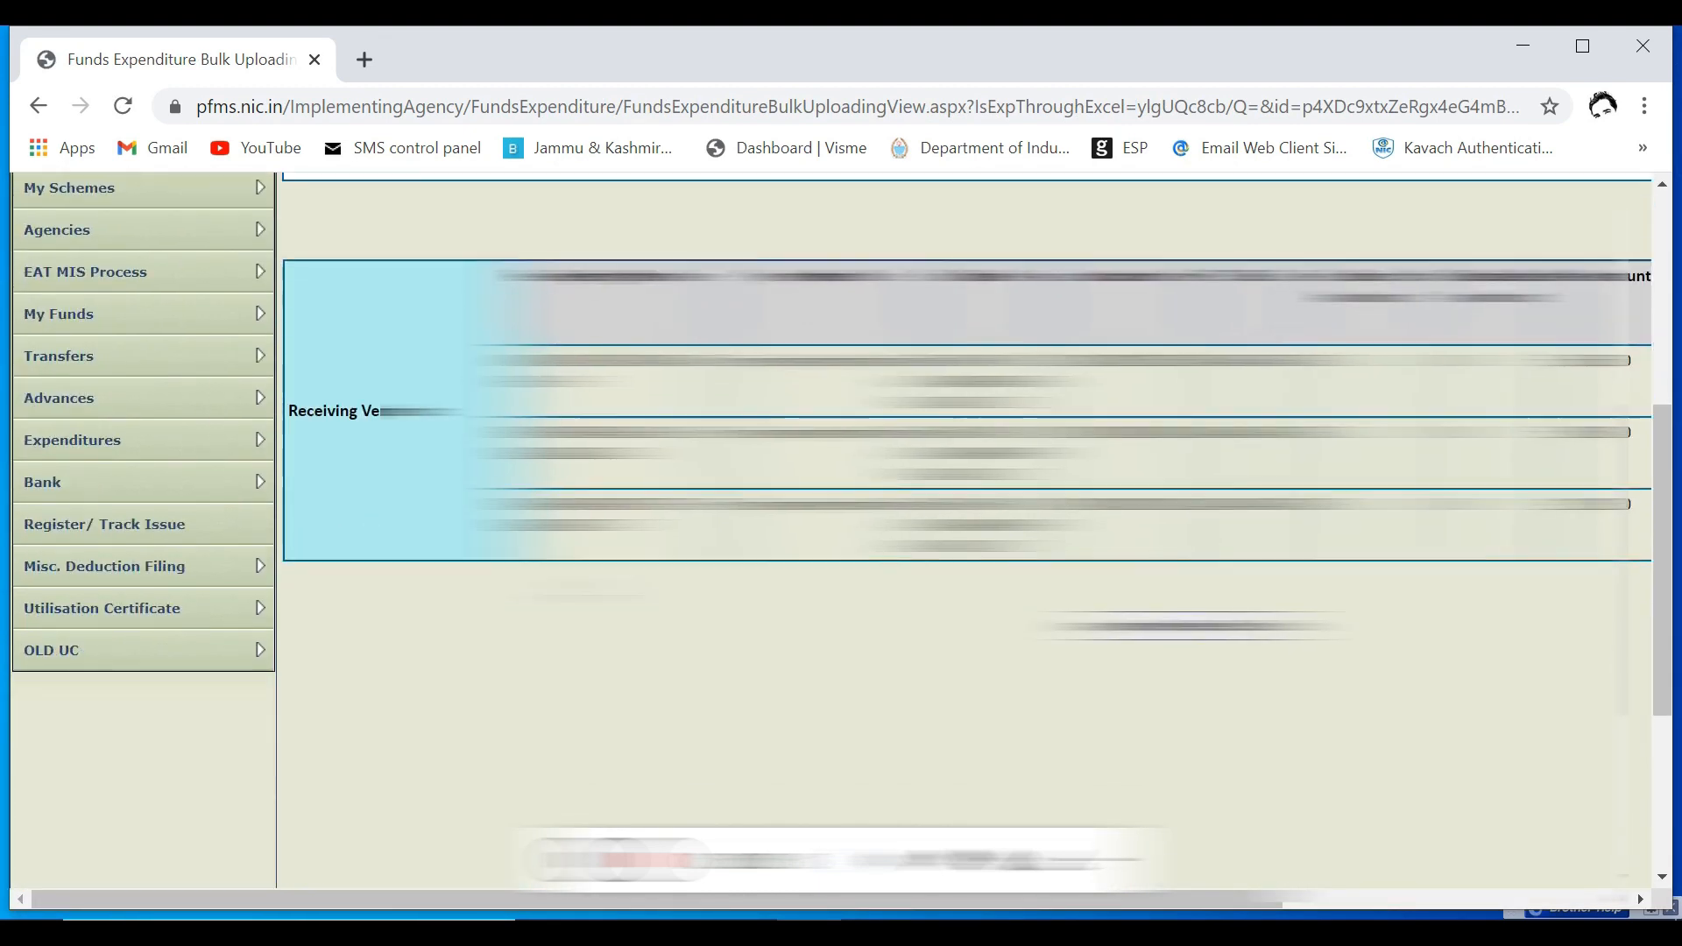
scroll(963, 530, down, 1)
click(1147, 484)
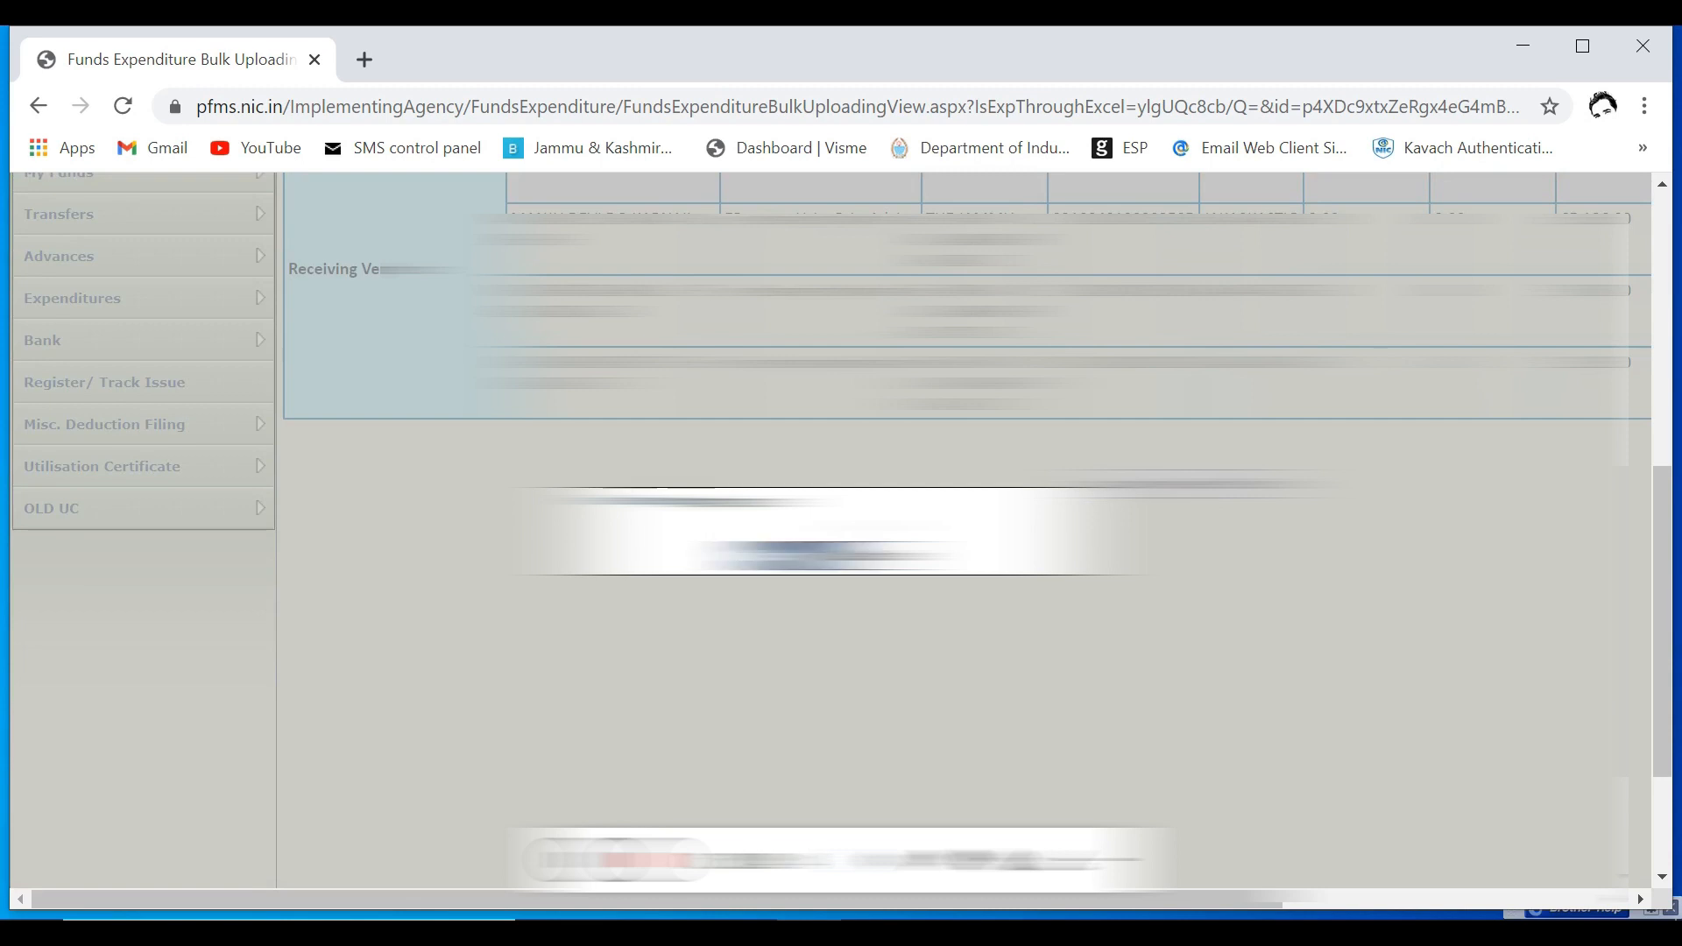
click(795, 555)
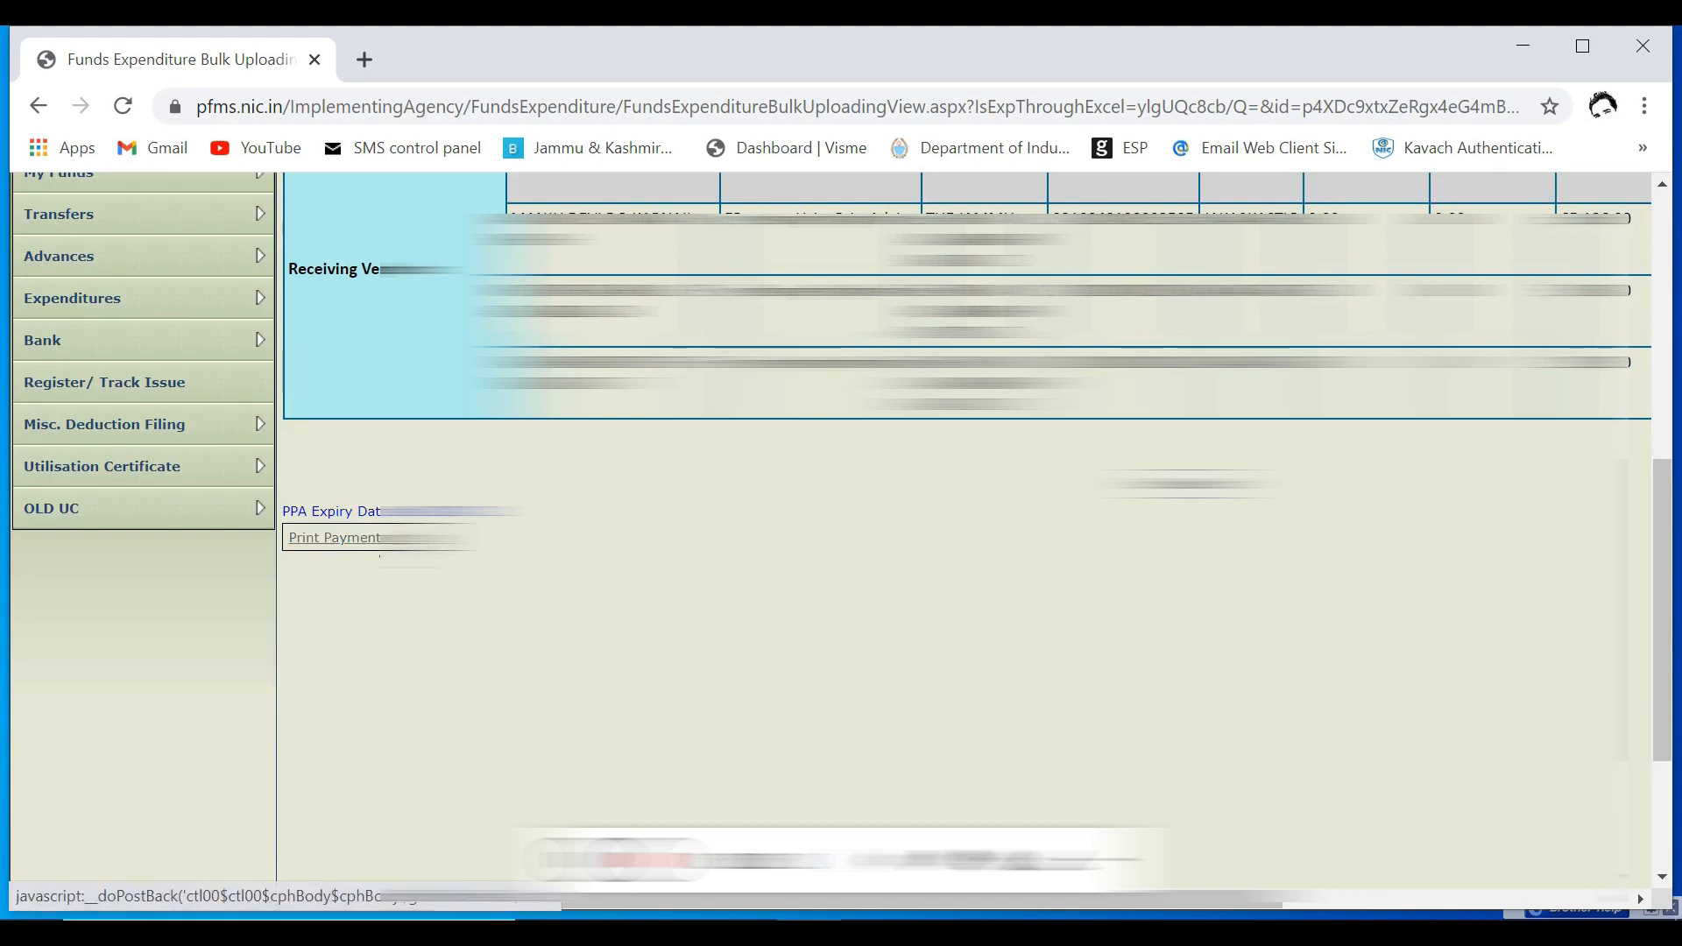
Step: Generate the approved expenditure's print payment advice and export it as PrintPaymentAdvice.pdf for viewing
click(379, 543)
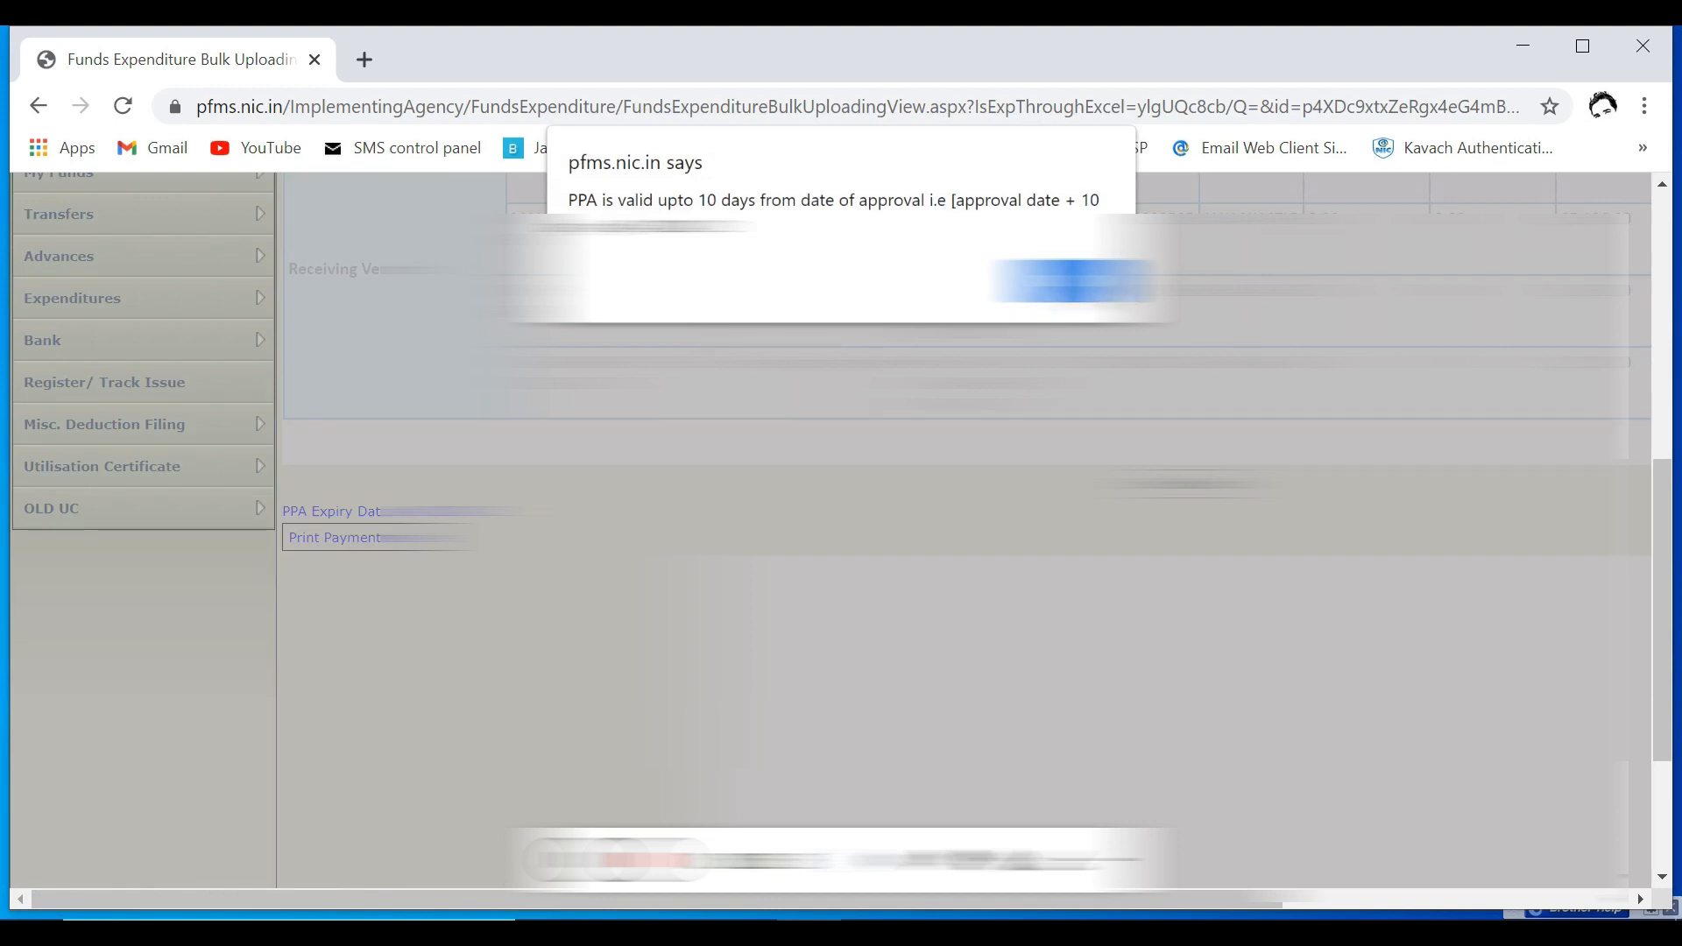
key(Return)
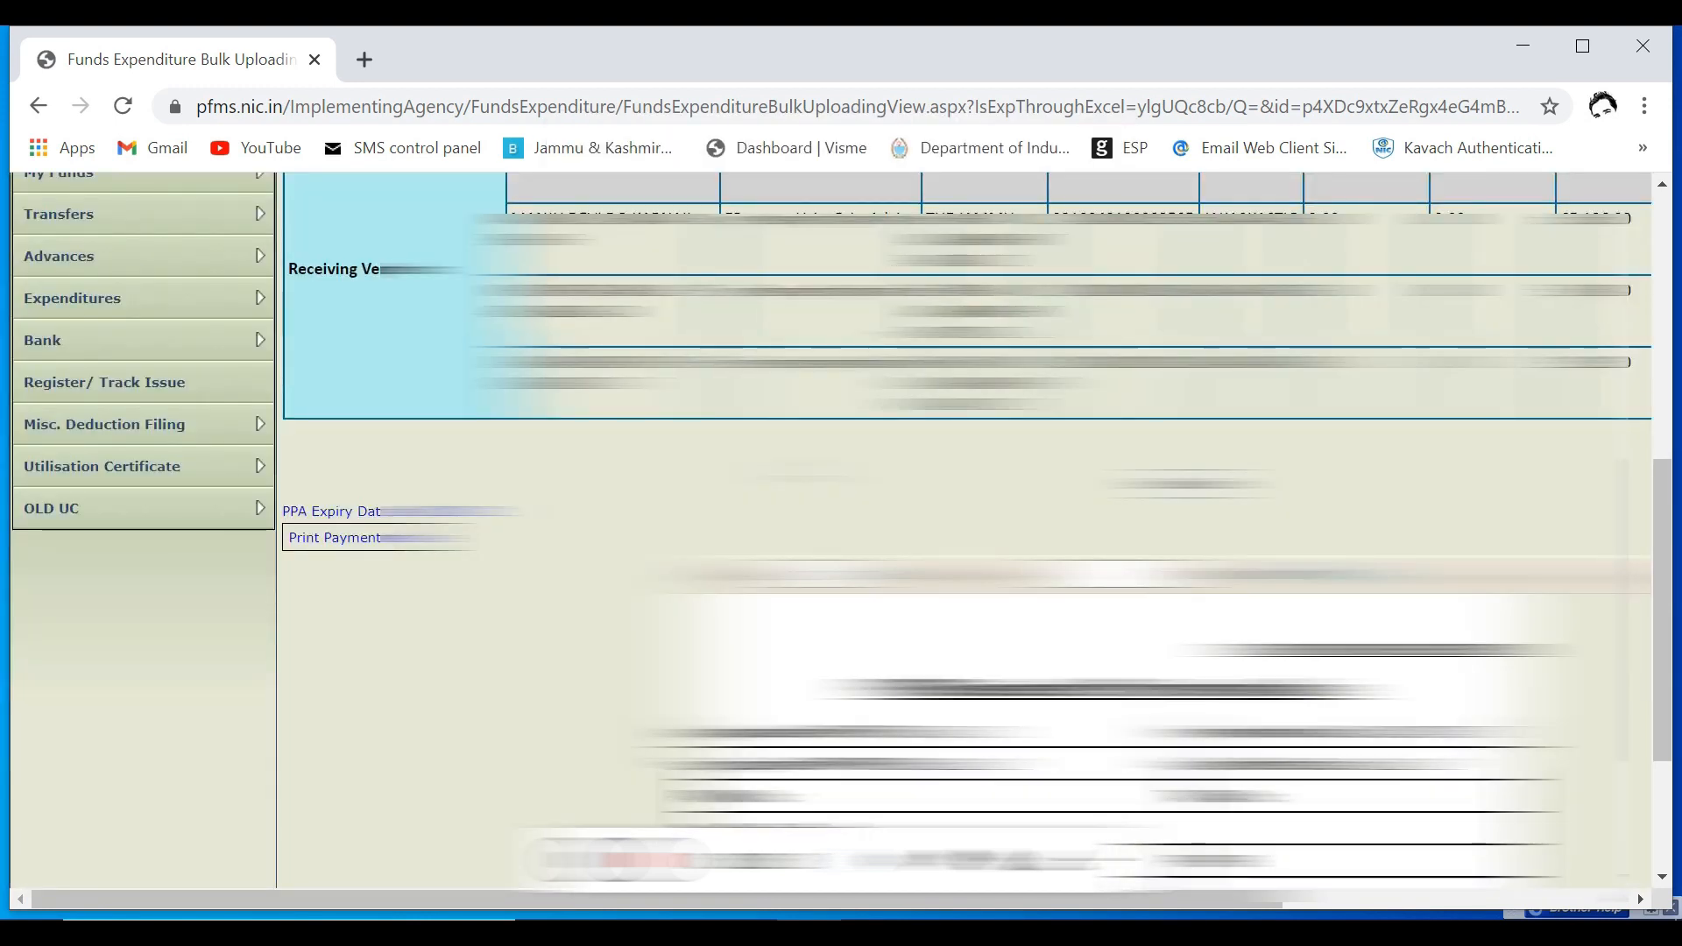
scroll(963, 530, down, 1)
scroll(963, 529, down, 2)
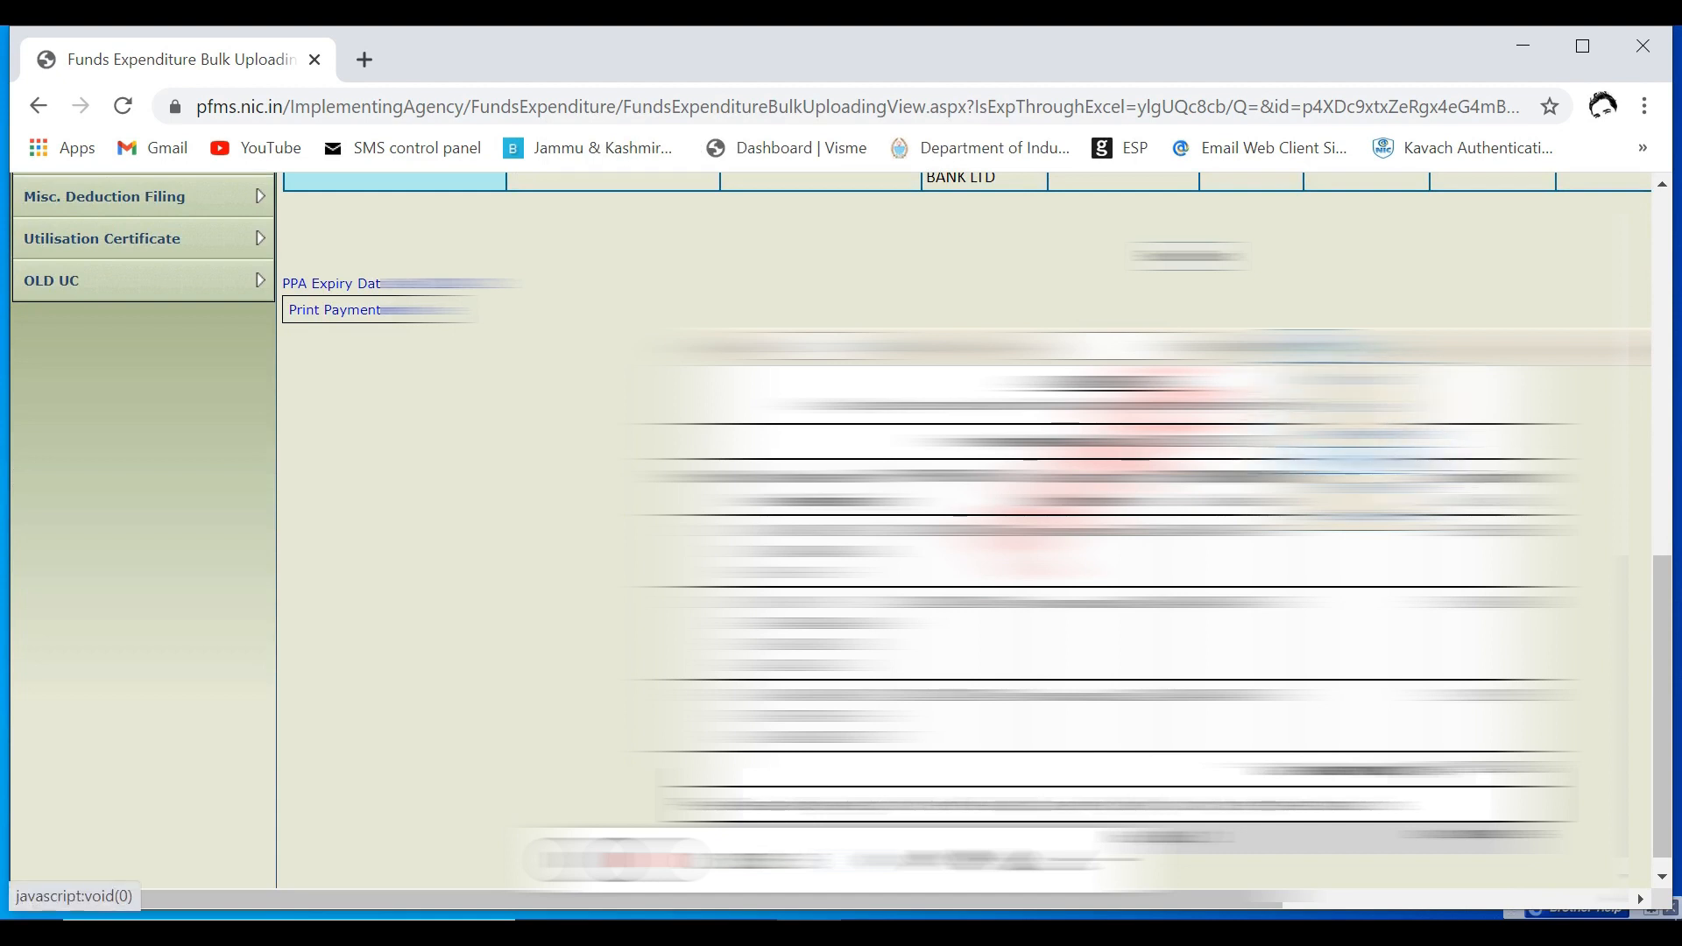
click(1402, 464)
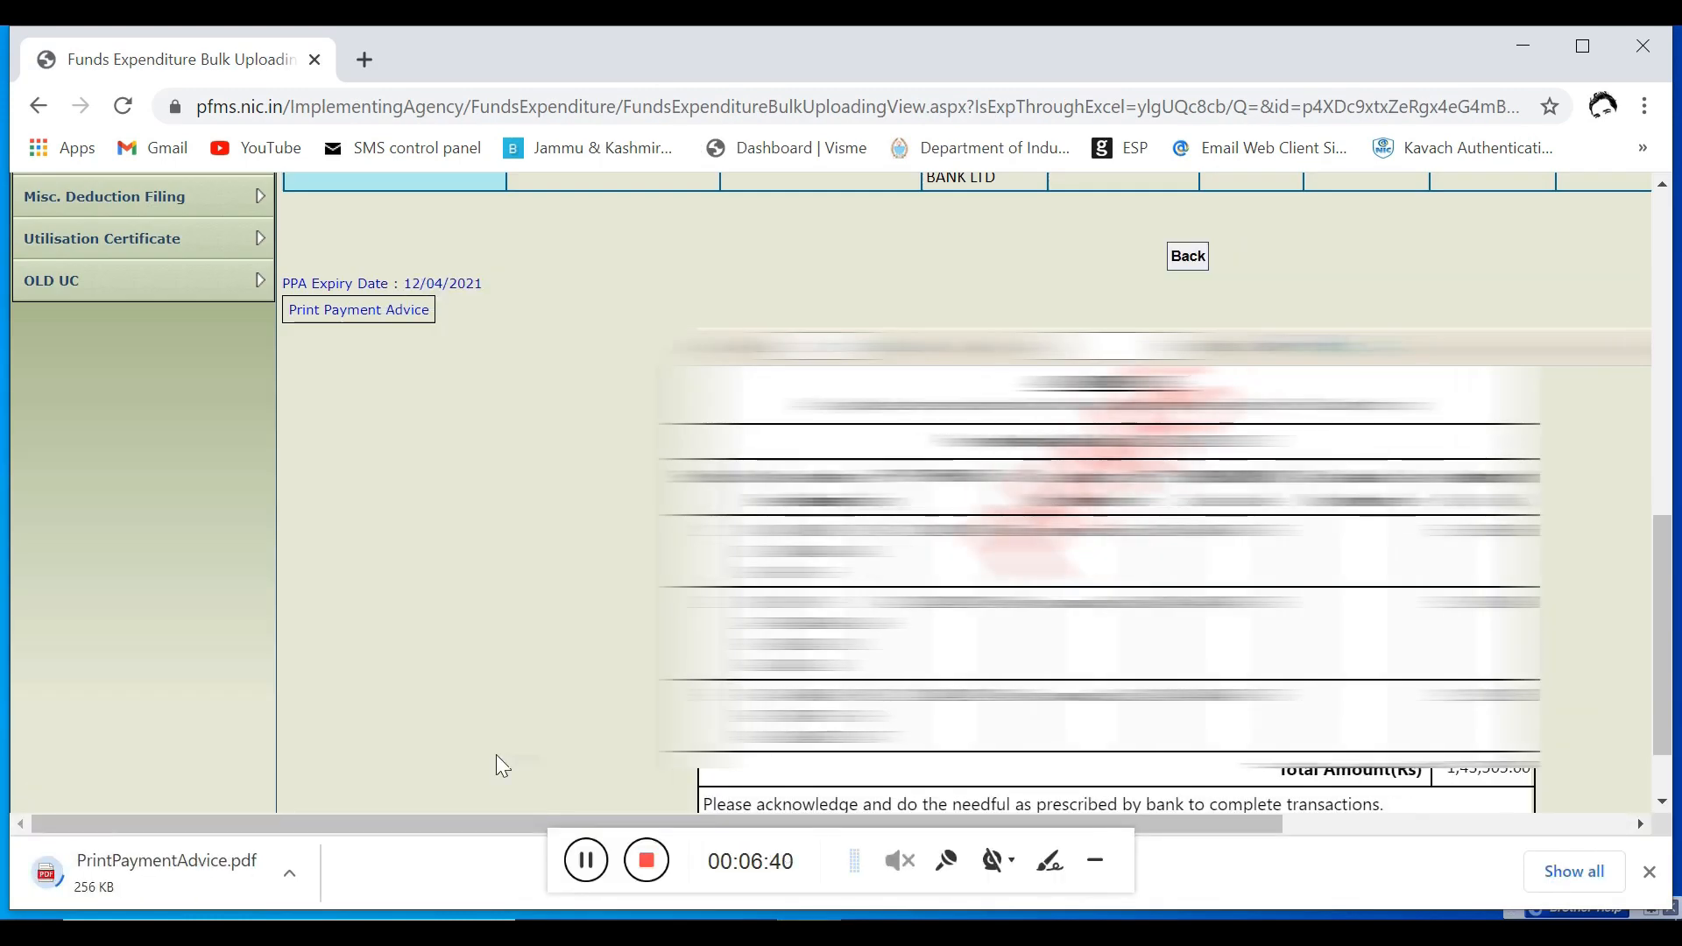
click(154, 875)
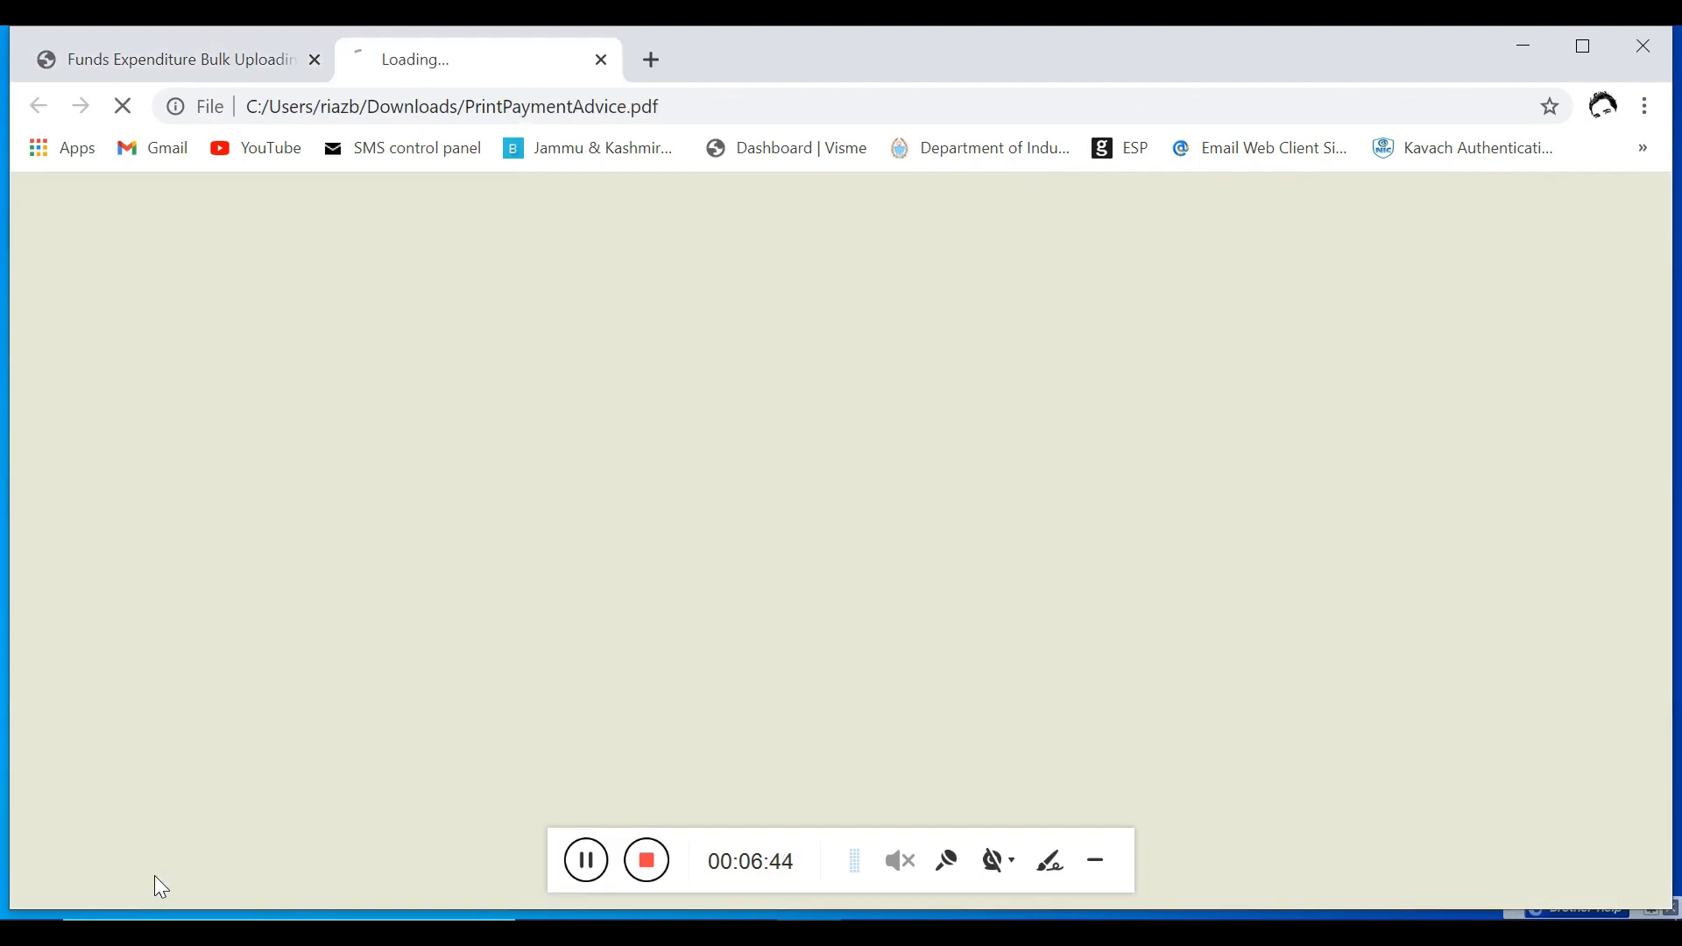